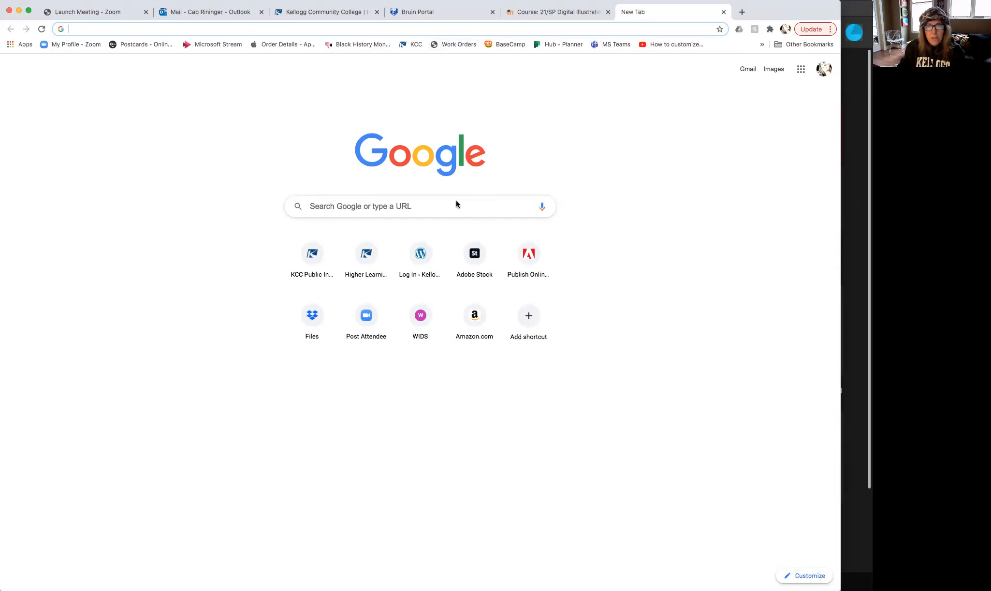
Step: Open unsplash.com and search its photo library for "raven"
{"action": "left_click", "coordinate": [445, 206]}
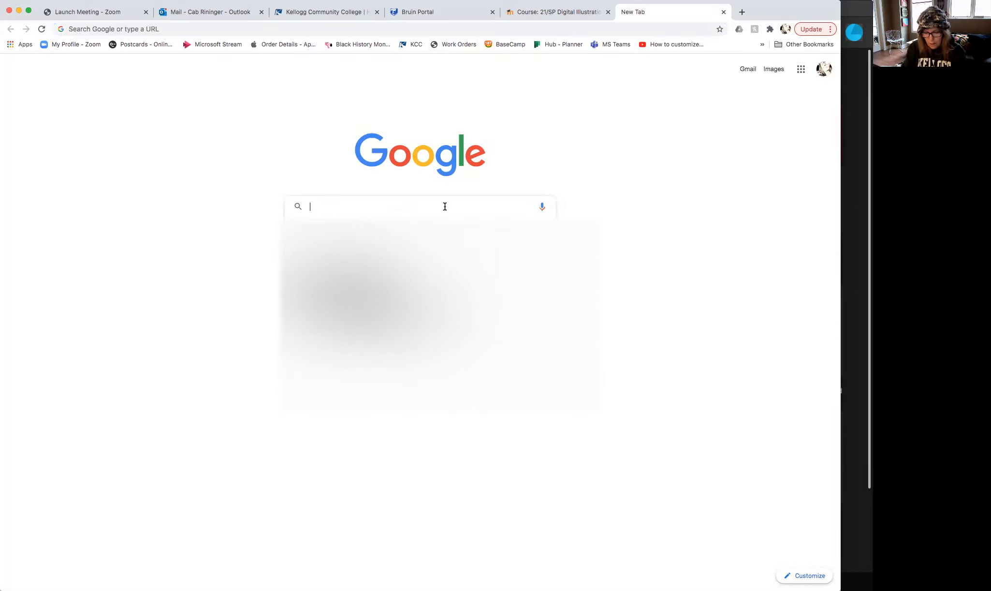
{"action": "type", "text": "unsplash.com"}
{"action": "key", "text": "Return"}
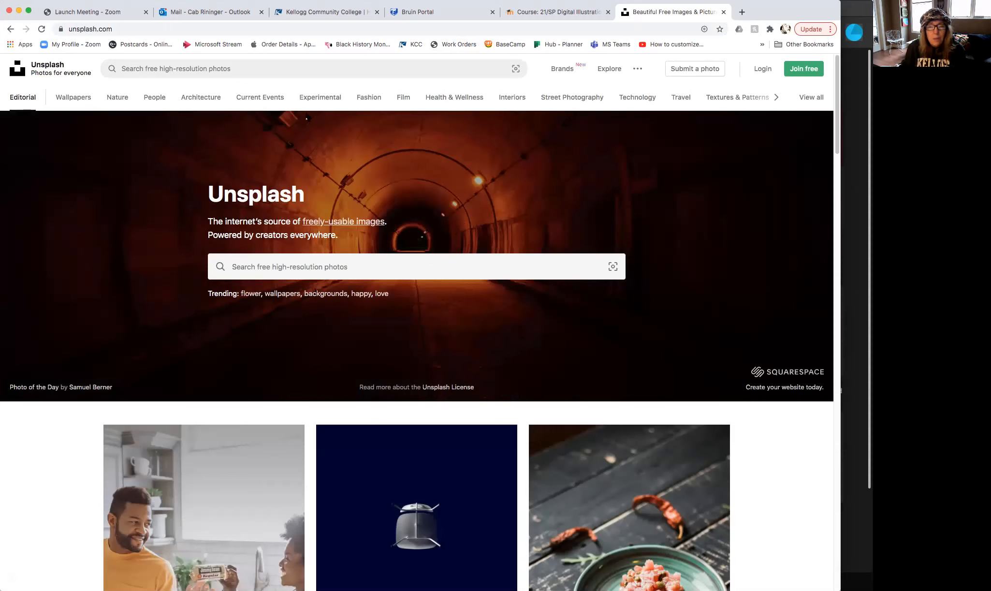
{"action": "left_click", "coordinate": [267, 66]}
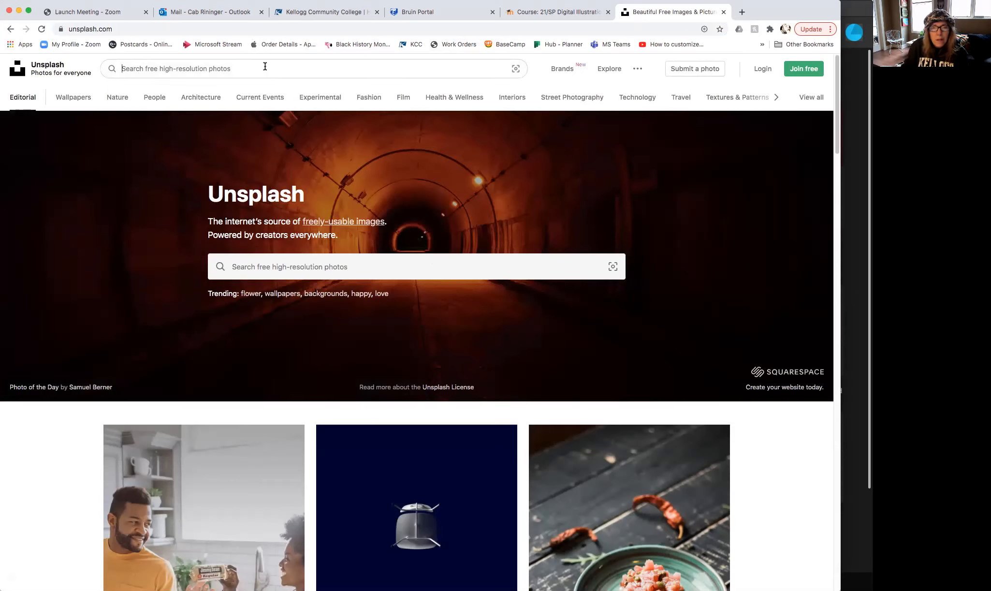
{"action": "type", "text": "raven"}
{"action": "key", "text": "Return"}
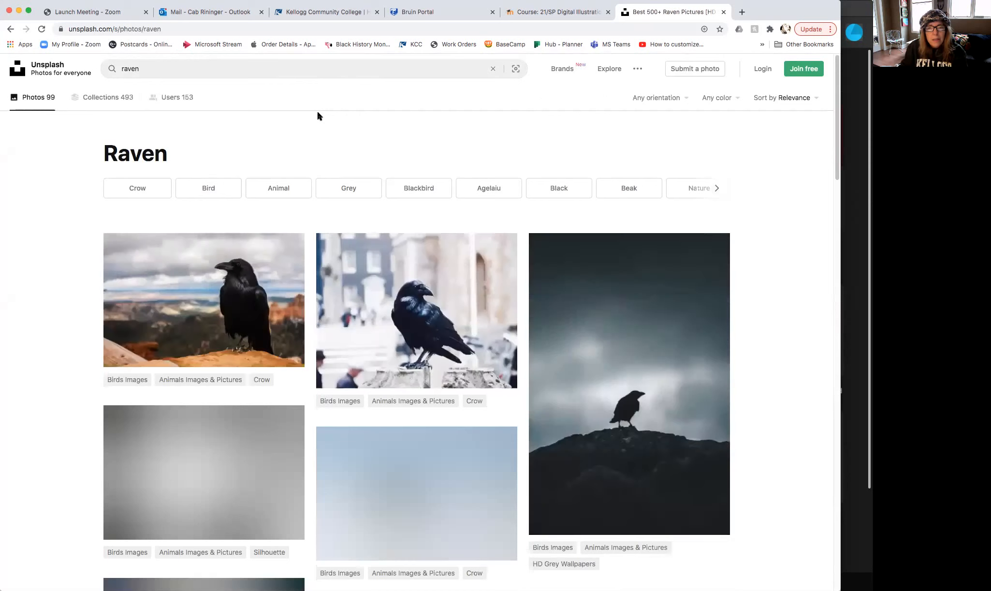
Step: Browse the raven photos and download the portrait-format one of a blue-black bird perching on pale, snowy wood
{"action": "scroll", "coordinate": [442, 215], "scroll_direction": "down", "scroll_amount": 5}
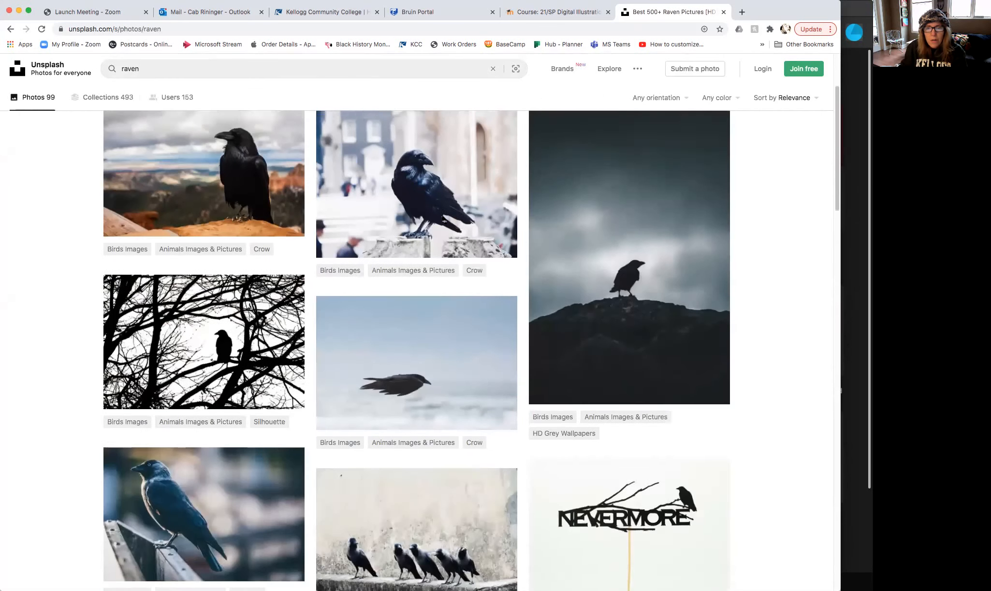
{"action": "scroll", "coordinate": [444, 219], "scroll_direction": "up", "scroll_amount": 3}
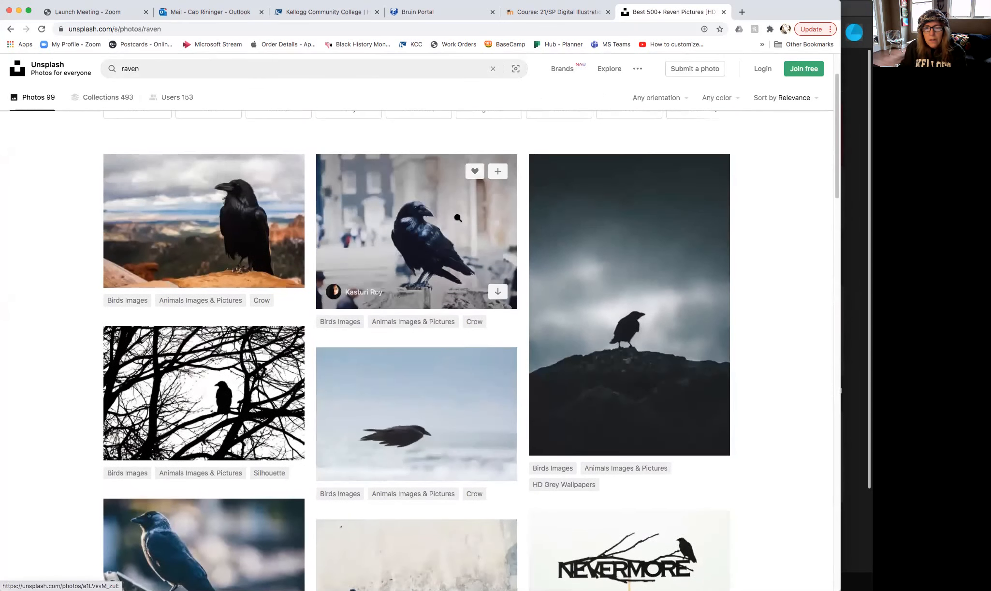
{"action": "scroll", "coordinate": [523, 216], "scroll_direction": "down", "scroll_amount": 10}
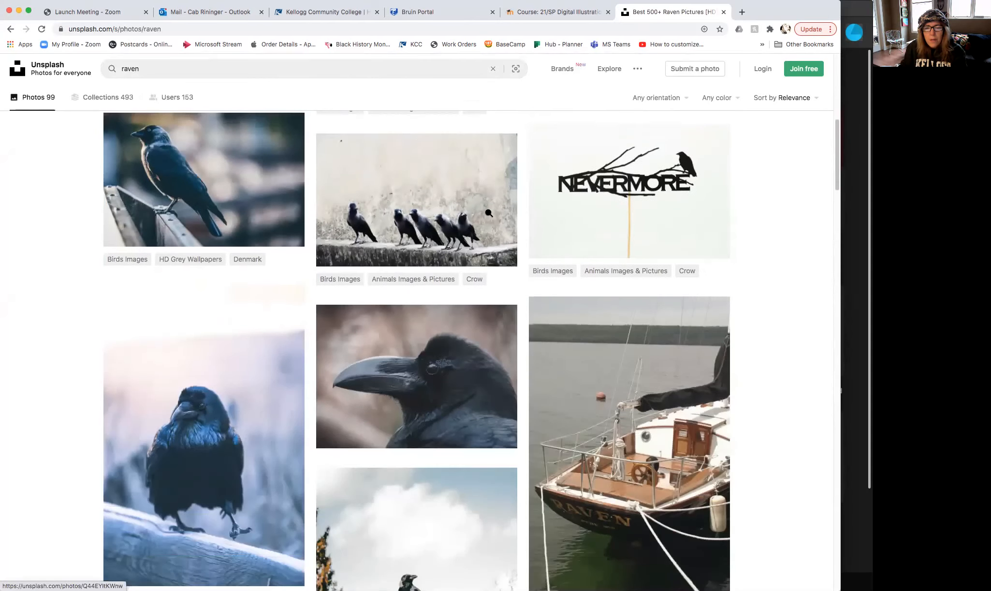
{"action": "scroll", "coordinate": [489, 216], "scroll_direction": "down", "scroll_amount": 3}
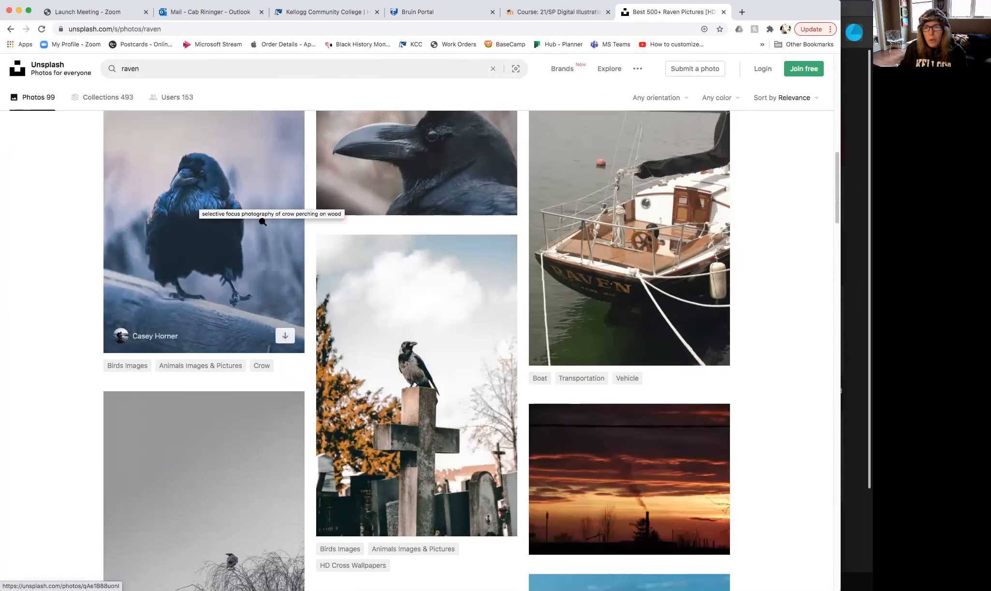
{"action": "scroll", "coordinate": [262, 222], "scroll_direction": "down", "scroll_amount": 3}
{"action": "scroll", "coordinate": [262, 222], "scroll_direction": "down", "scroll_amount": 10}
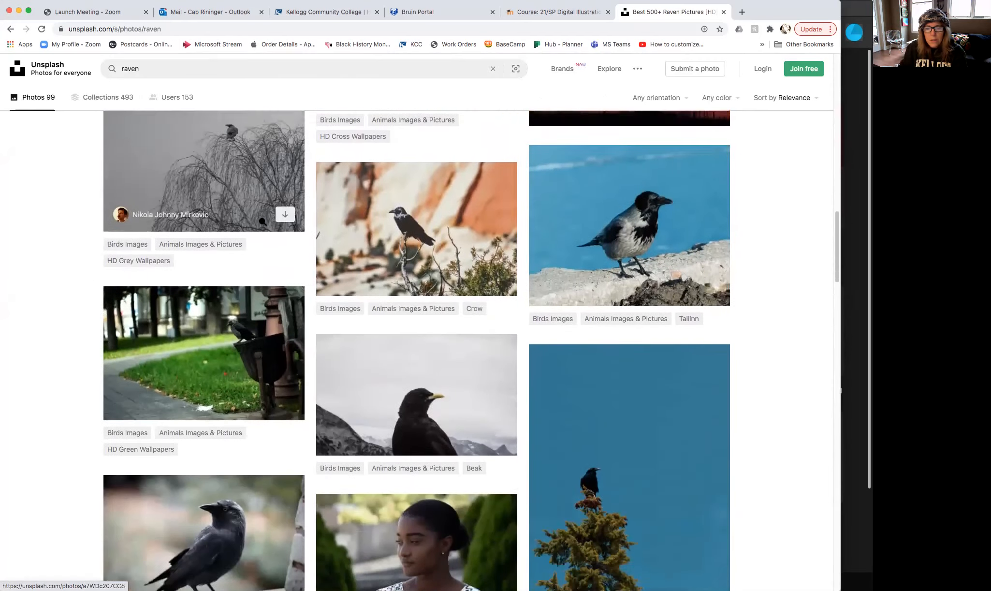
{"action": "scroll", "coordinate": [262, 221], "scroll_direction": "up", "scroll_amount": 10}
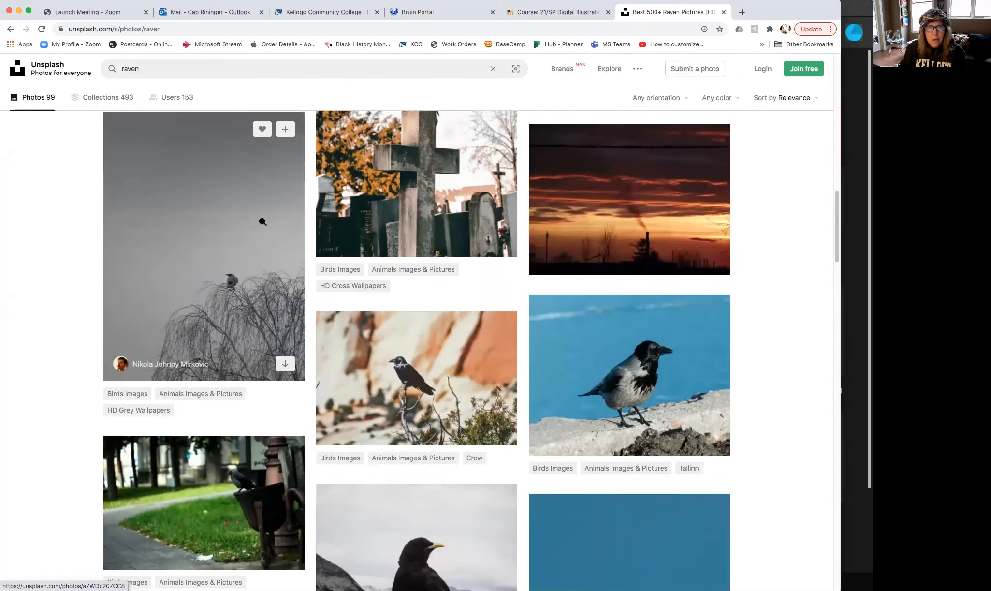
{"action": "scroll", "coordinate": [263, 222], "scroll_direction": "up", "scroll_amount": 2}
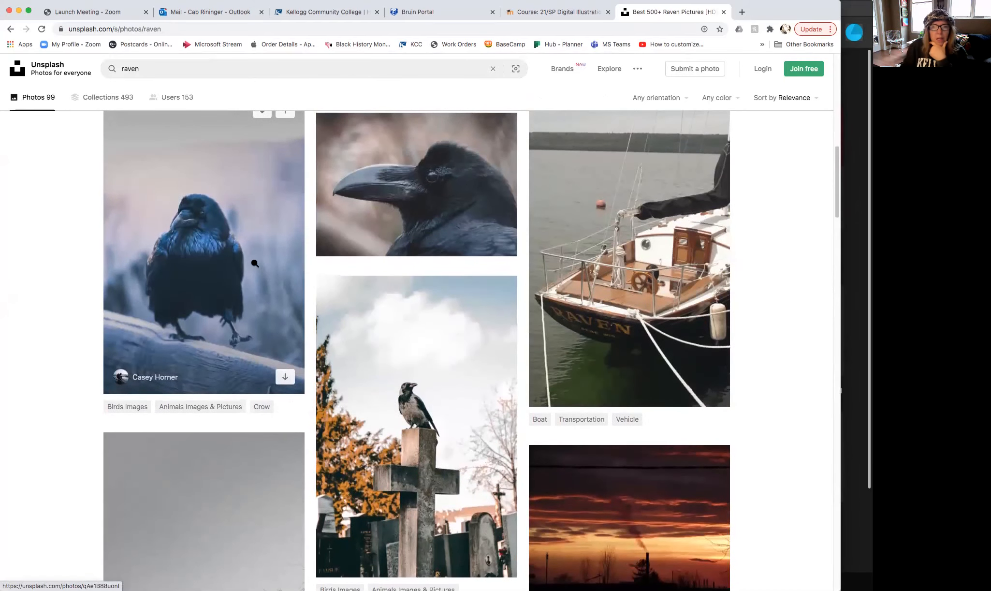
{"action": "mouse_move", "coordinate": [172, 193]}
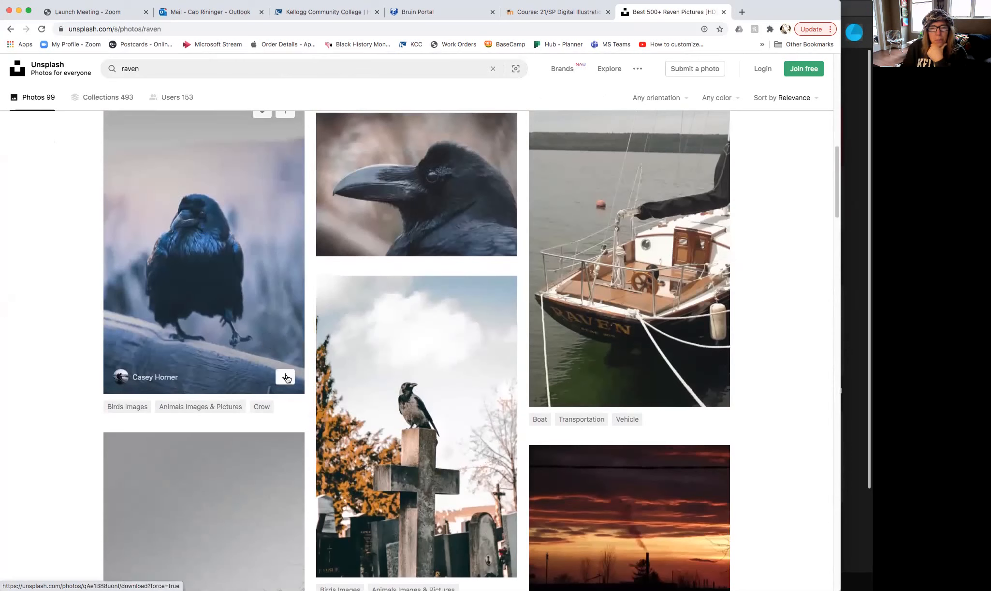
{"action": "left_click", "coordinate": [286, 378]}
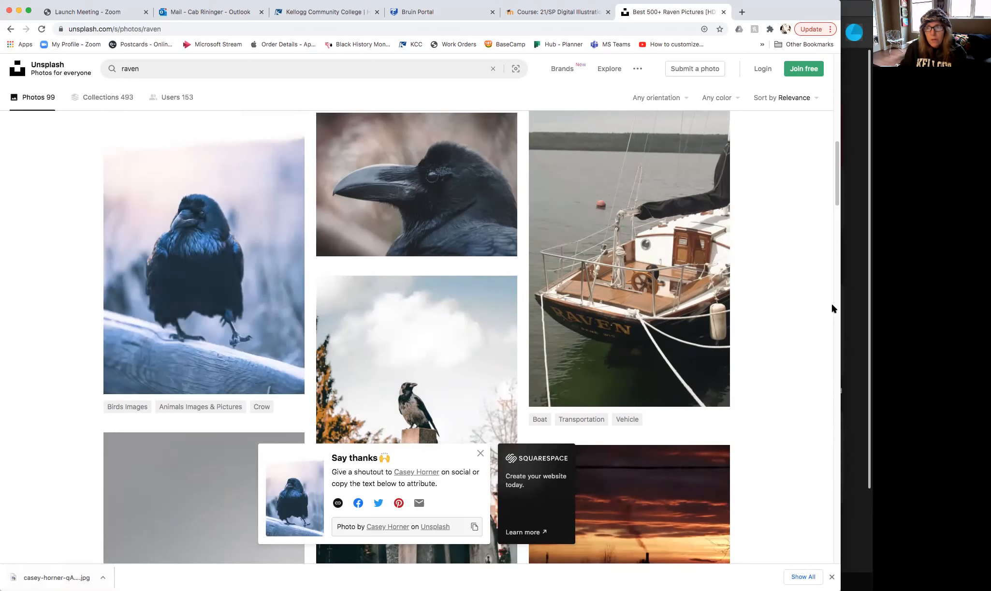
Step: Switch to Adobe InDesign and start a new document, moving its setup dialog up clear of the screen's lower area
{"action": "key", "text": "super+Tab"}
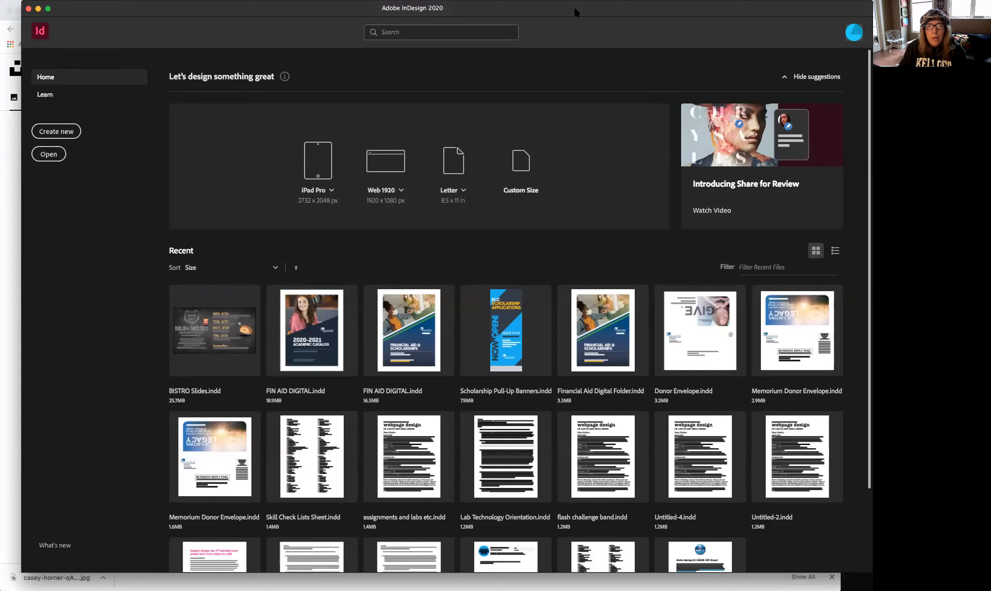
{"action": "left_click", "coordinate": [59, 152]}
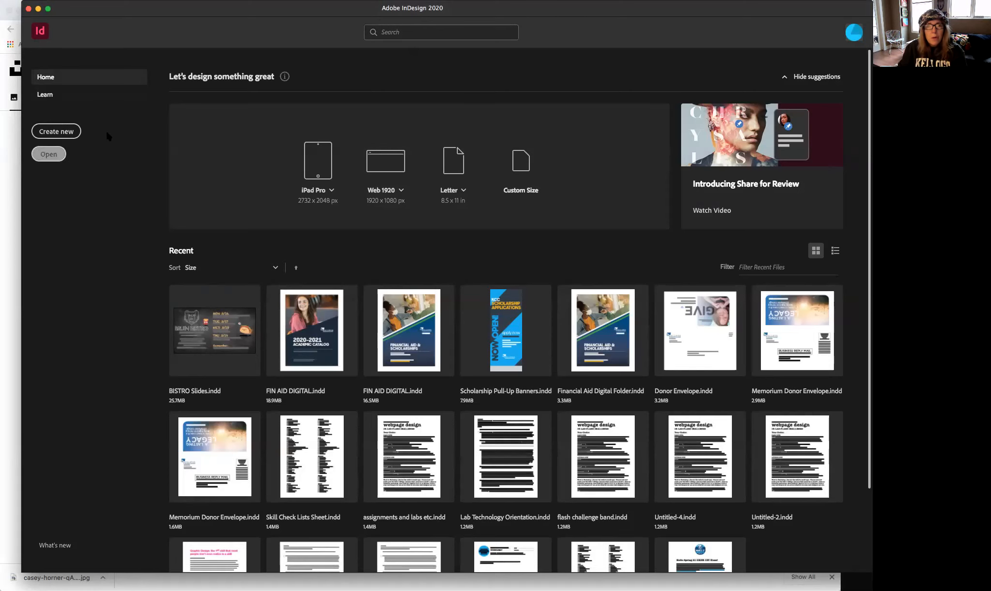
{"action": "left_click_drag", "start_coordinate": [583, 10], "coordinate": [571, 14]}
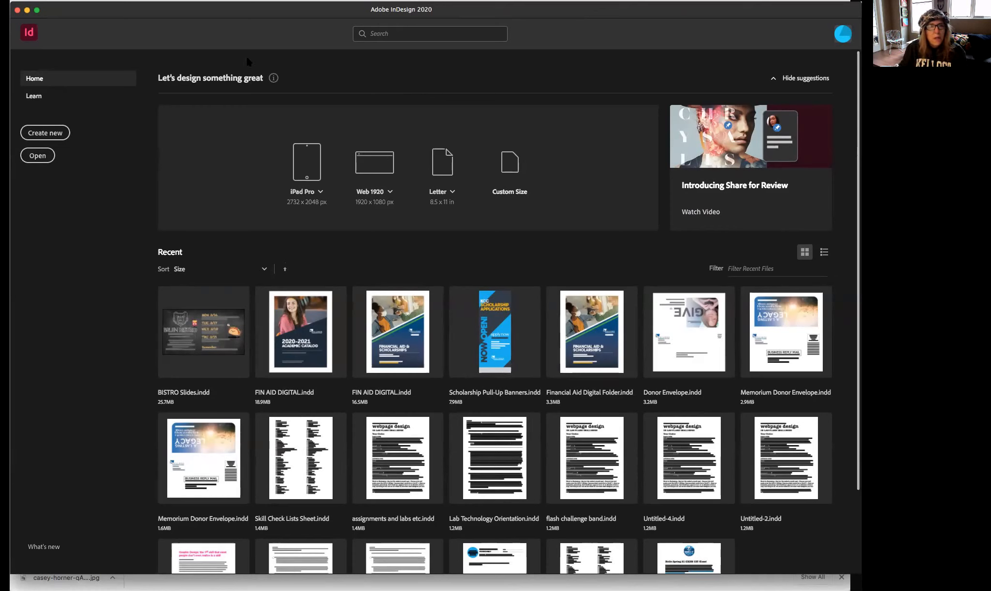
{"action": "left_click", "coordinate": [46, 133]}
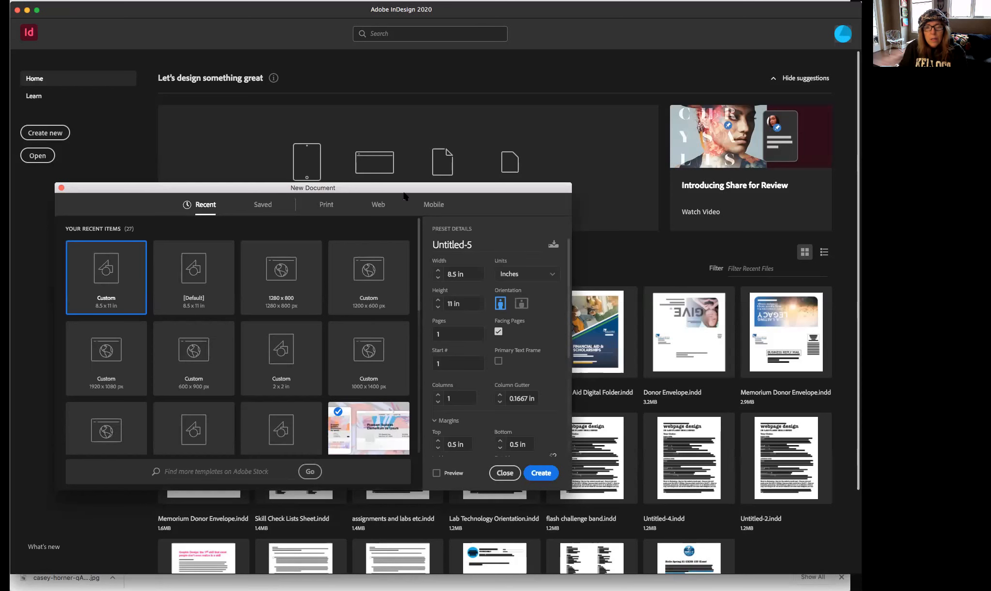
{"action": "left_click_drag", "start_coordinate": [403, 189], "coordinate": [481, 72]}
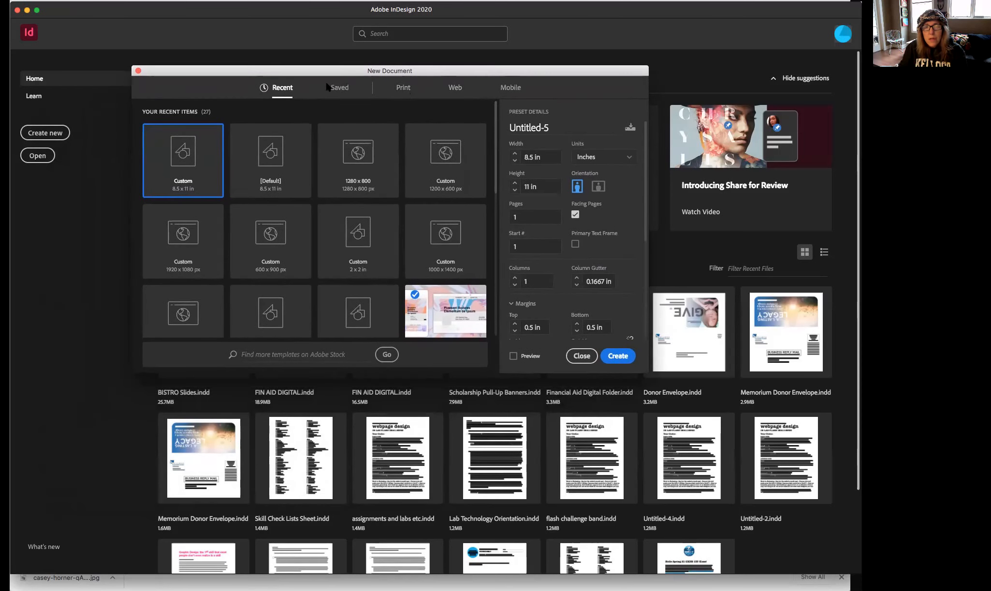
Step: Compare the Print, Web and Mobile document presets, then return to the Print category with the Letter preset
{"action": "left_click", "coordinate": [405, 88]}
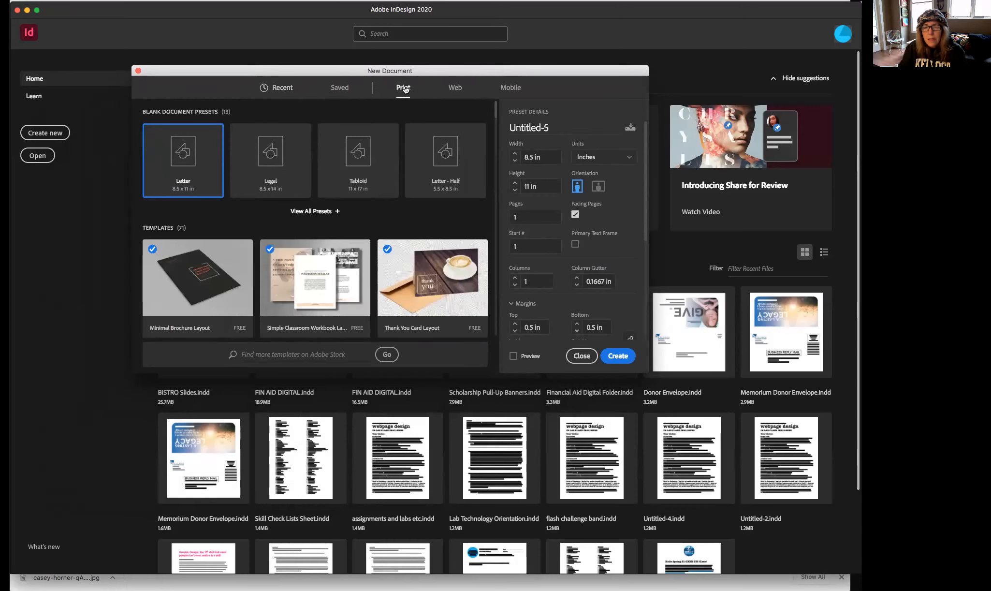
{"action": "left_click", "coordinate": [458, 89]}
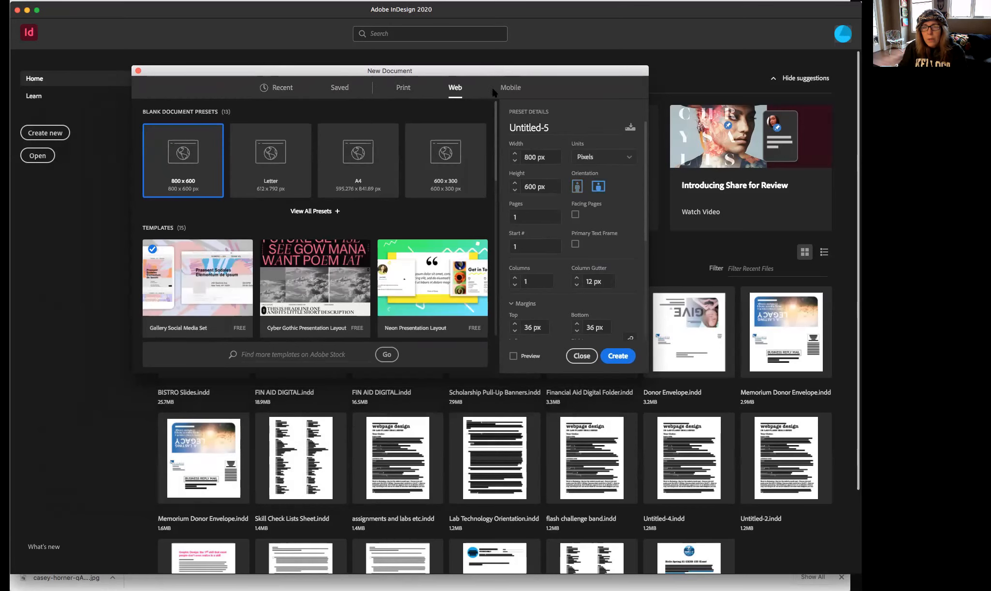
{"action": "left_click", "coordinate": [512, 91]}
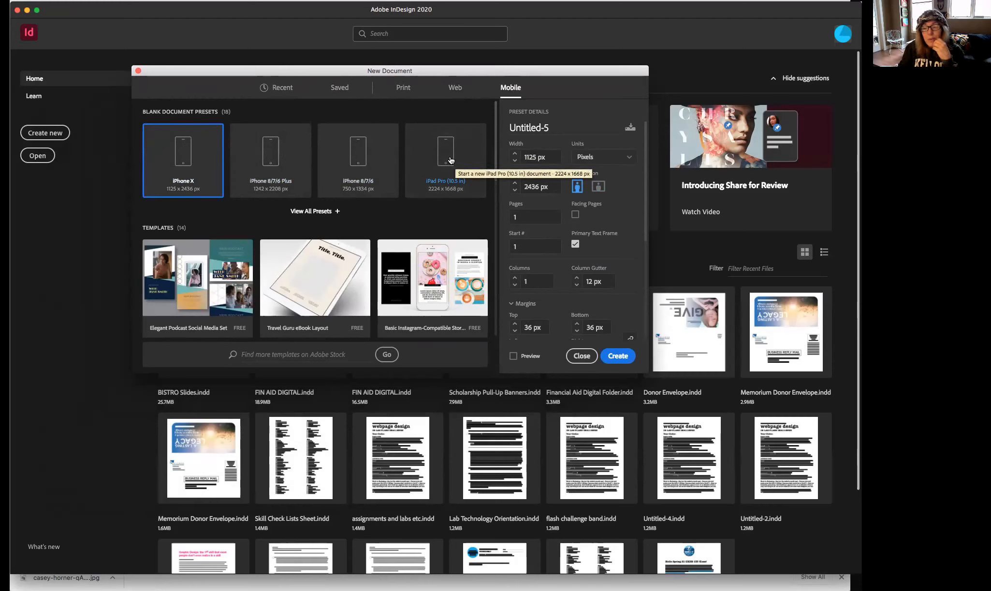
{"action": "left_click", "coordinate": [400, 89]}
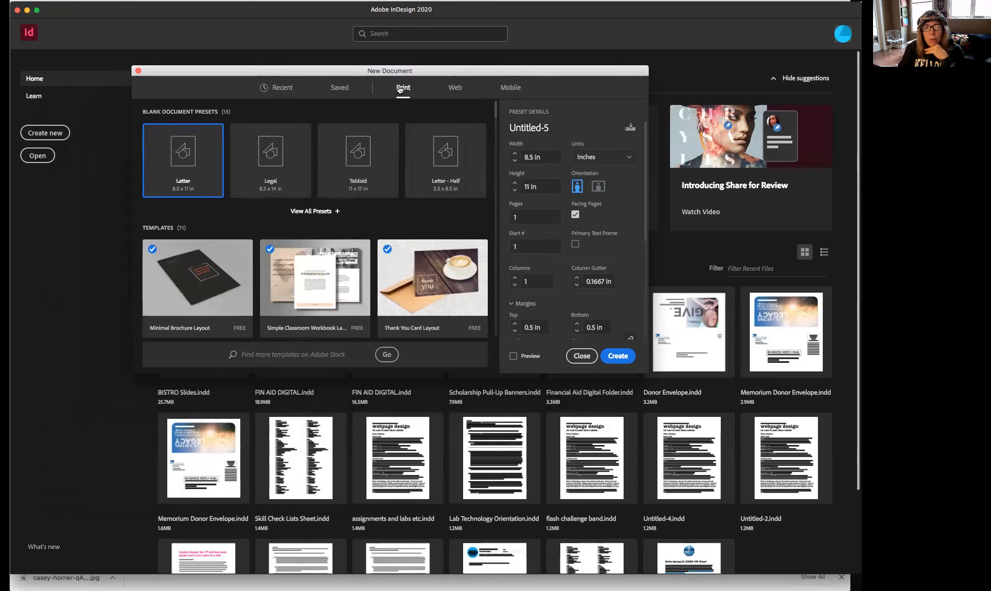
Step: Name the new document with the author's full name followed by "Animal Initials"
{"action": "left_click", "coordinate": [542, 127]}
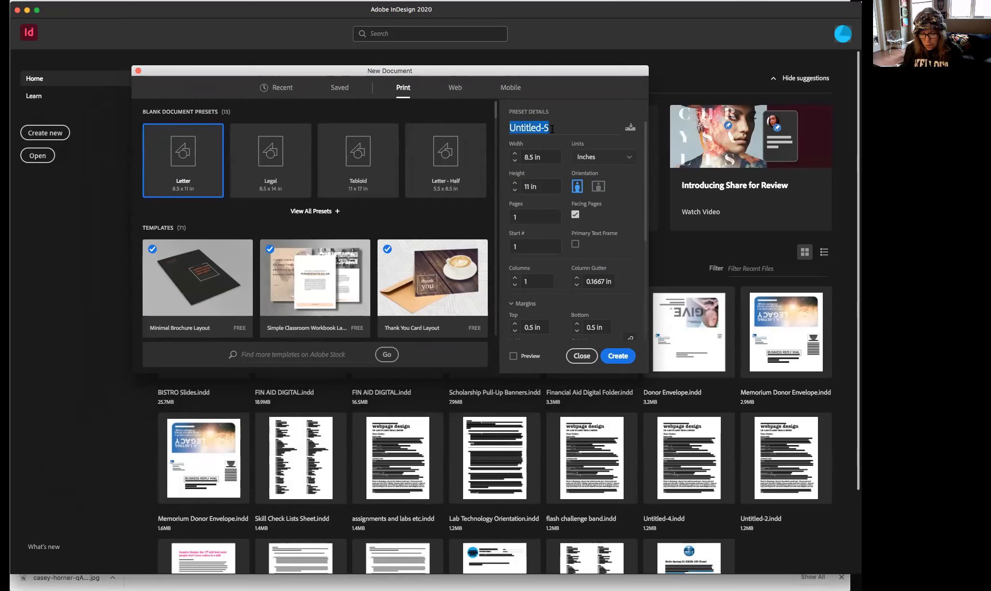
{"action": "type", "text": "Cab Rininger Animal"}
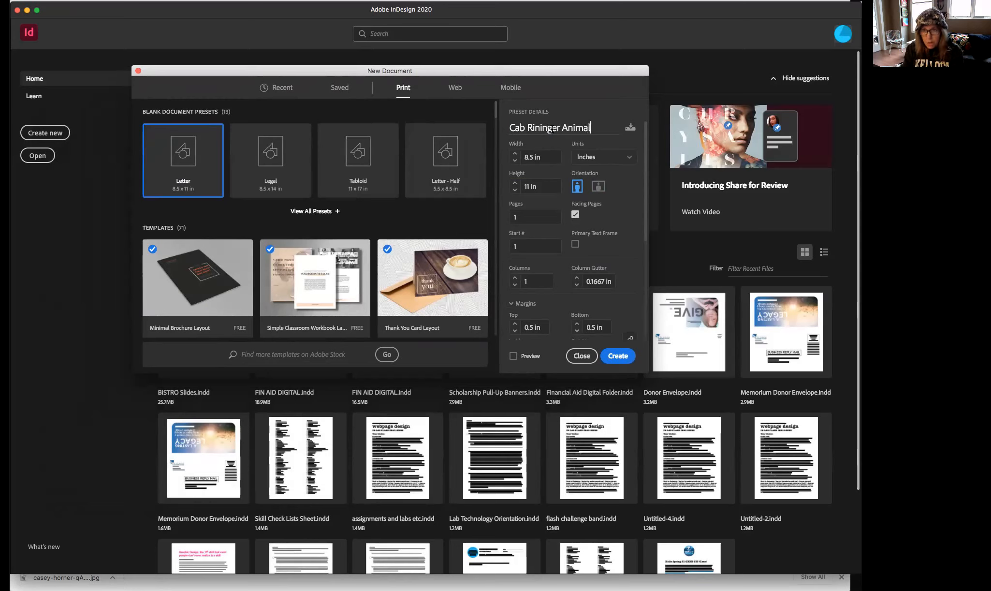
{"action": "type", "text": " Initials"}
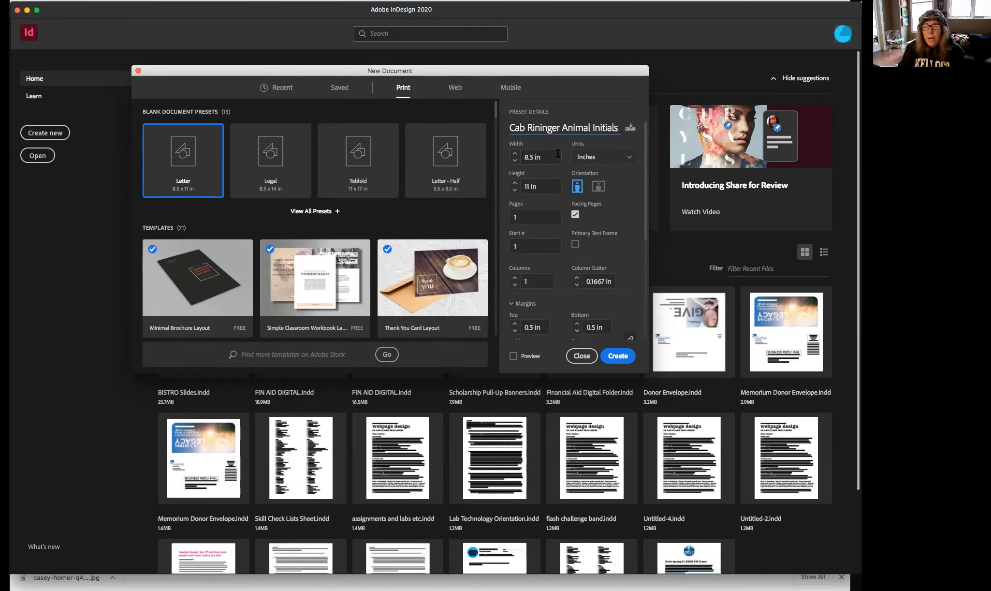
Step: Set the new document's width and height to 7 in each
{"action": "double_click", "coordinate": [539, 158]}
{"action": "type", "text": "8.625"}
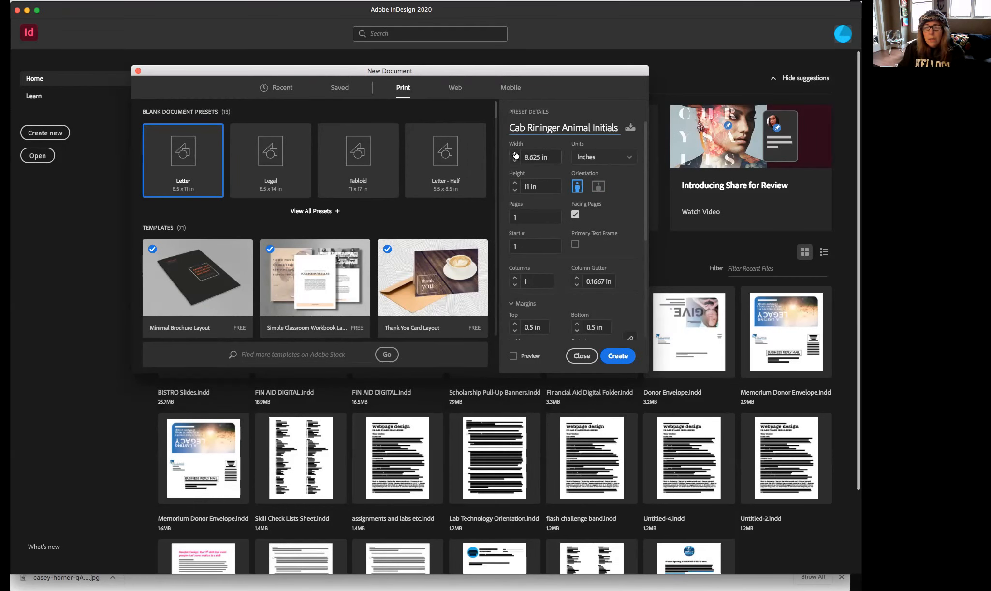
{"action": "triple_click", "coordinate": [540, 157]}
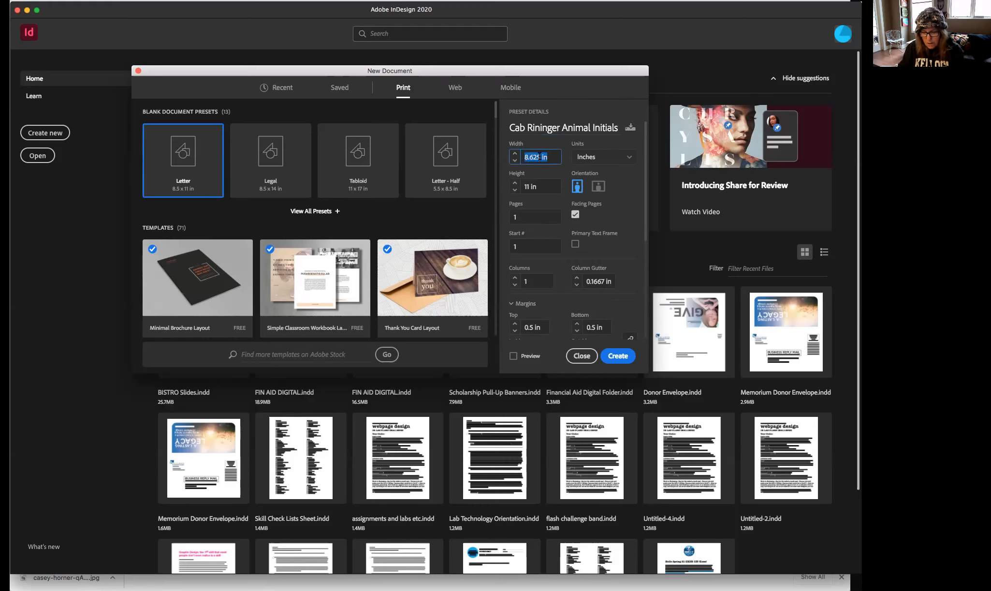
{"action": "type", "text": "7"}
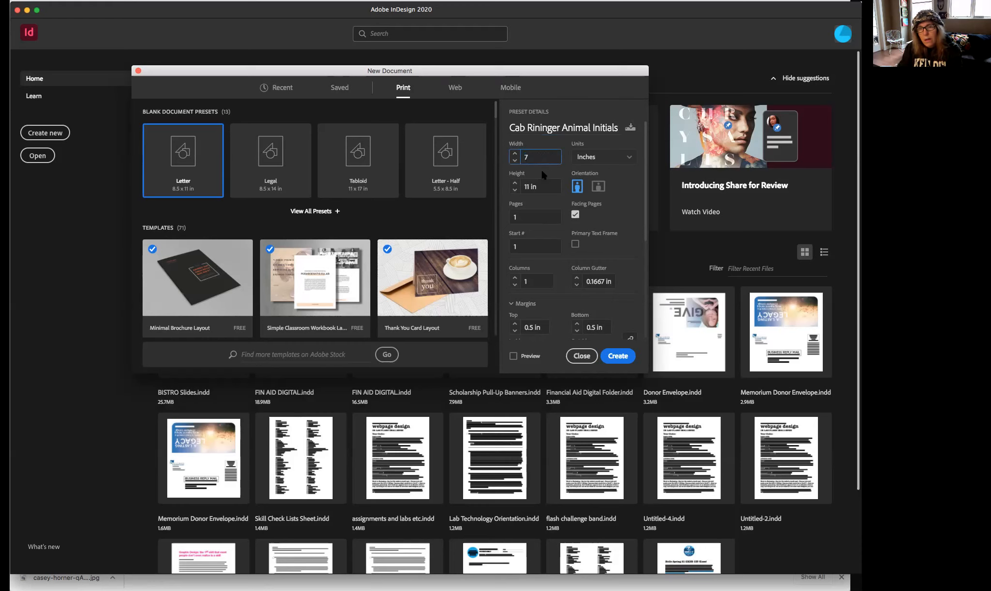
{"action": "triple_click", "coordinate": [532, 186]}
{"action": "type", "text": "7"}
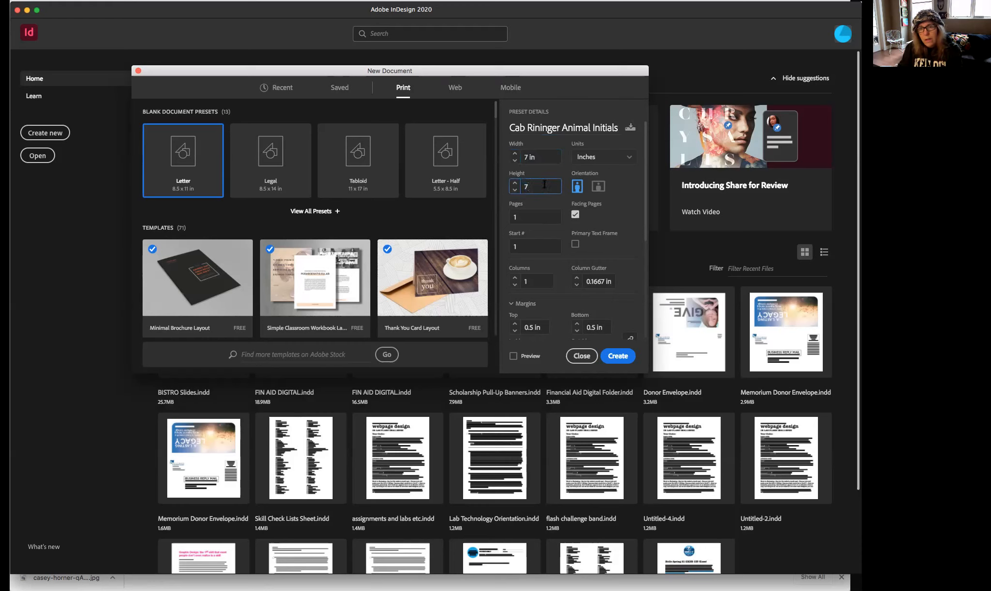
{"action": "key", "text": "shift+Tab"}
{"action": "key", "text": "Tab"}
{"action": "left_click", "coordinate": [530, 155]}
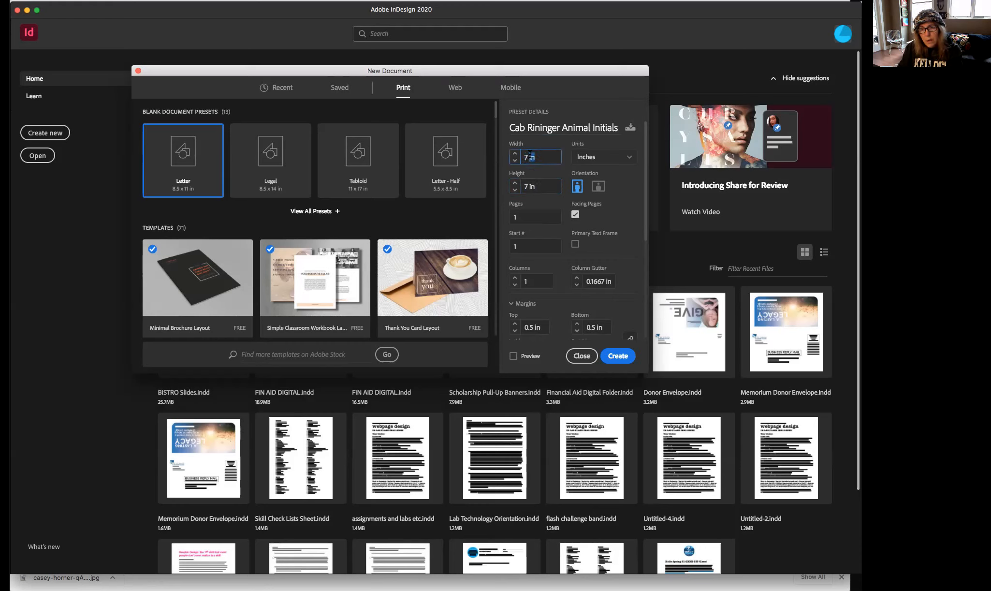
{"action": "left_click", "coordinate": [515, 153]}
{"action": "left_click", "coordinate": [515, 160]}
{"action": "left_click", "coordinate": [516, 154]}
{"action": "left_click", "coordinate": [515, 160]}
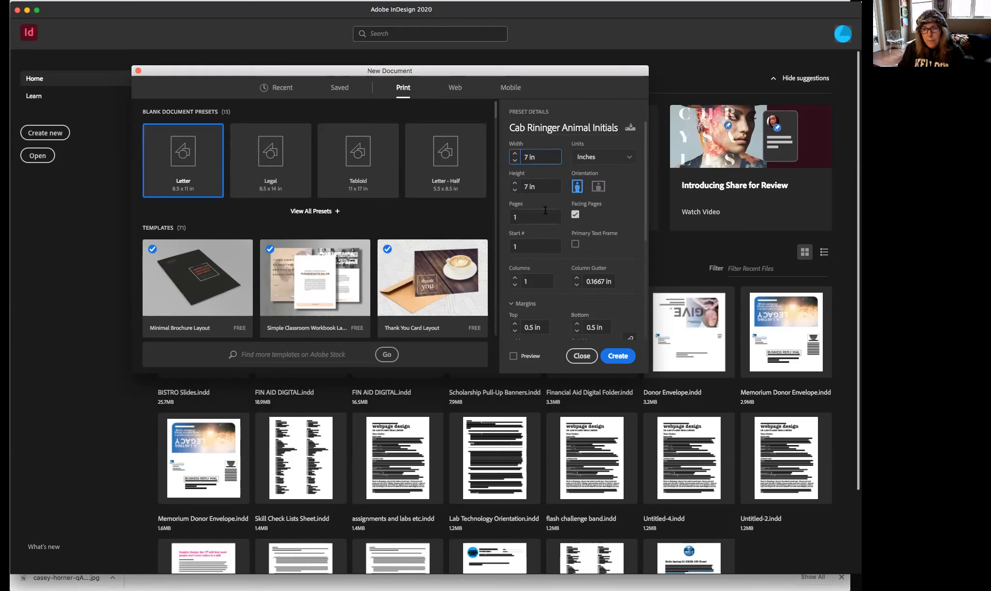
Step: Create the document with facing pages turned off and collapse the floating Hyperlinks panel
{"action": "left_click", "coordinate": [576, 214]}
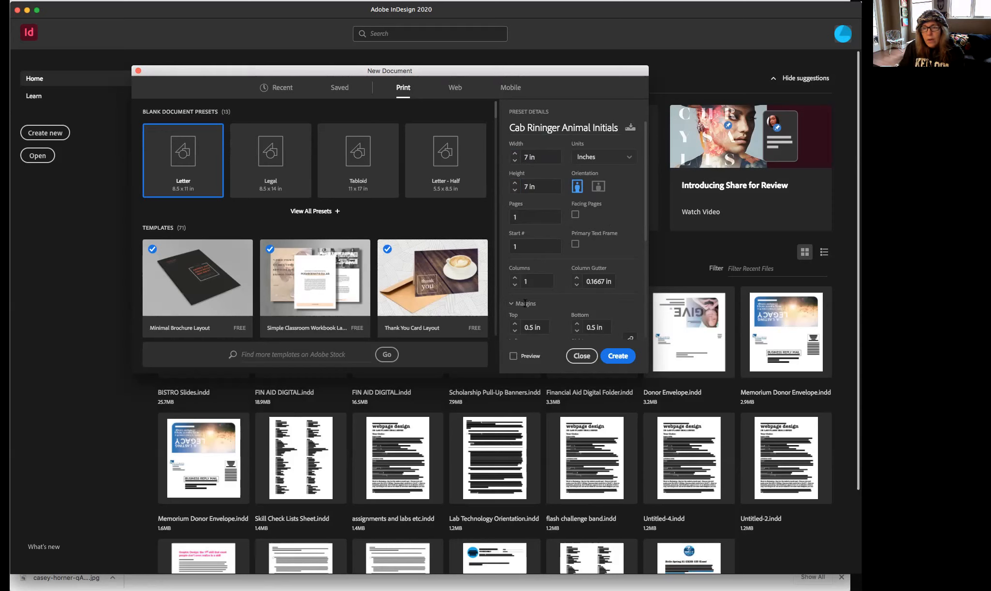
{"action": "scroll", "coordinate": [566, 281], "scroll_direction": "down", "scroll_amount": 5}
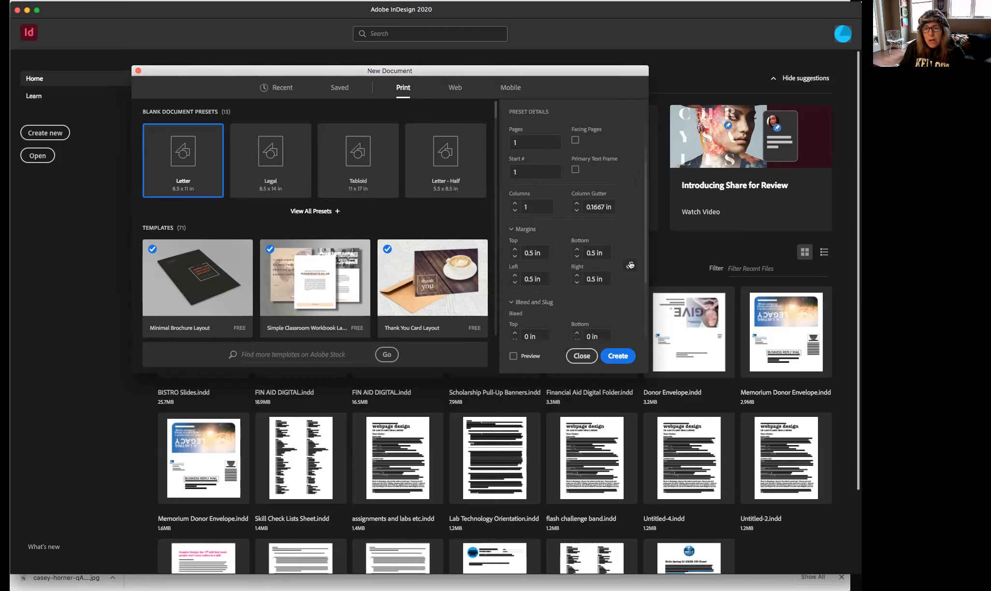
{"action": "left_click", "coordinate": [621, 358]}
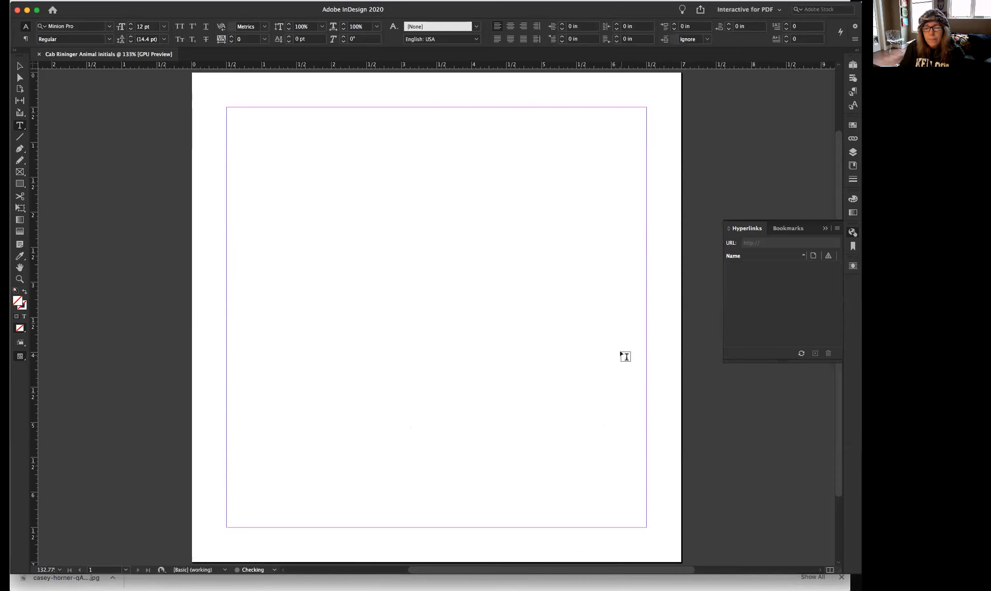
{"action": "left_click", "coordinate": [825, 229]}
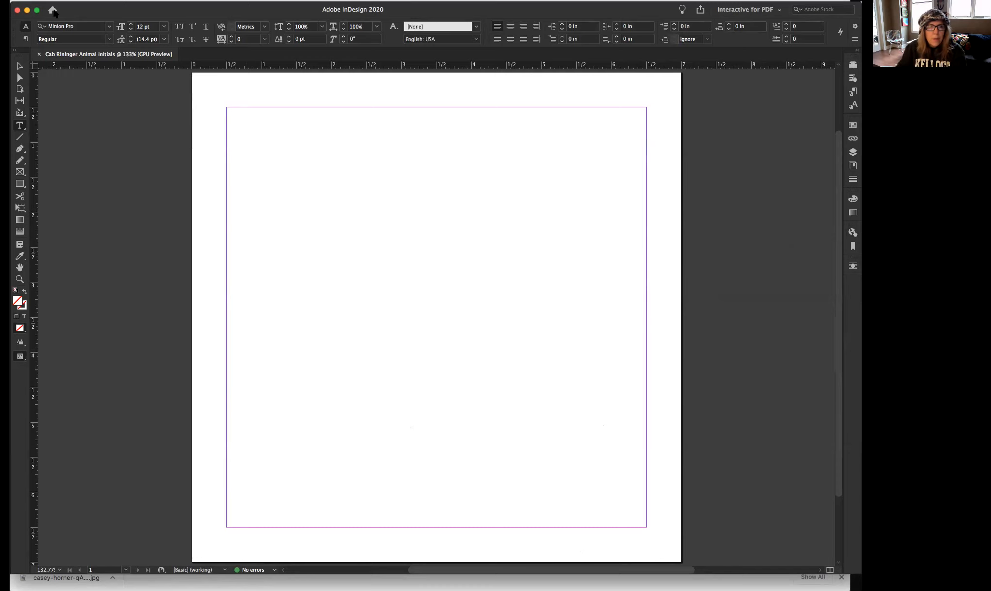
Step: Switch the toolbar back and forth between its single-column and double-column layouts, finishing with the single column
{"action": "left_click", "coordinate": [16, 51]}
{"action": "left_click", "coordinate": [16, 52]}
{"action": "left_click", "coordinate": [16, 51]}
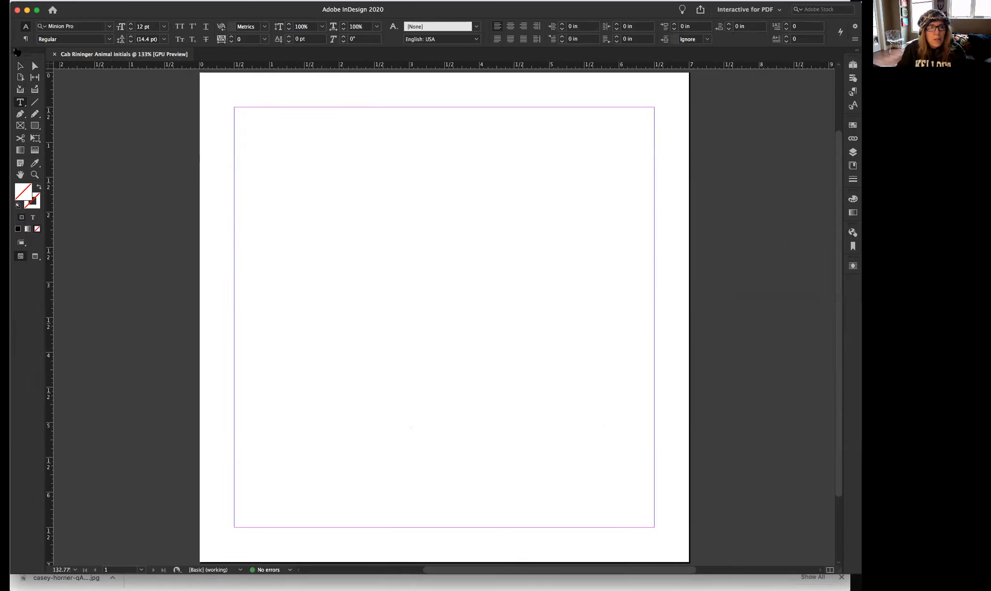
{"action": "left_click", "coordinate": [16, 51]}
{"action": "left_click", "coordinate": [16, 51]}
{"action": "left_click", "coordinate": [16, 52]}
{"action": "left_click", "coordinate": [16, 51]}
{"action": "left_click", "coordinate": [16, 52]}
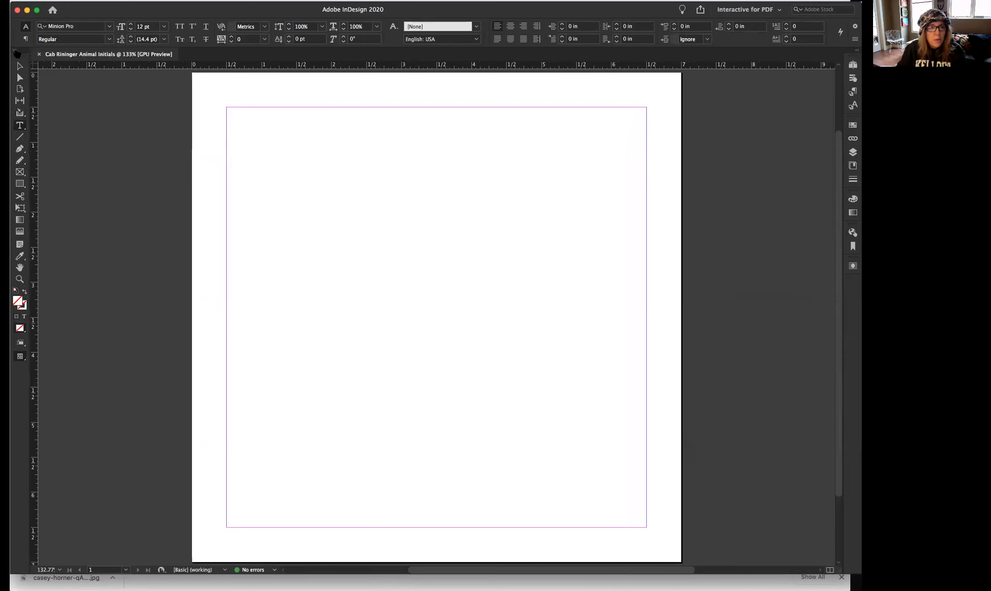
{"action": "left_click", "coordinate": [16, 51]}
{"action": "left_click", "coordinate": [16, 51]}
{"action": "left_click", "coordinate": [16, 51]}
{"action": "left_click", "coordinate": [16, 51]}
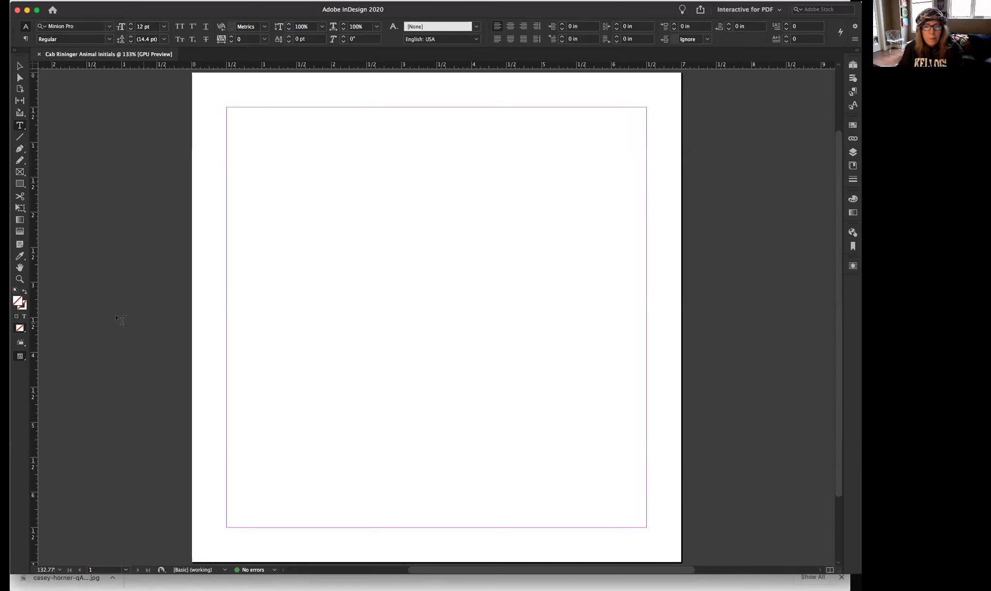
Step: Draw a text frame from margin corner to margin corner on the page and enter the initials "CR"
{"action": "left_click", "coordinate": [20, 126]}
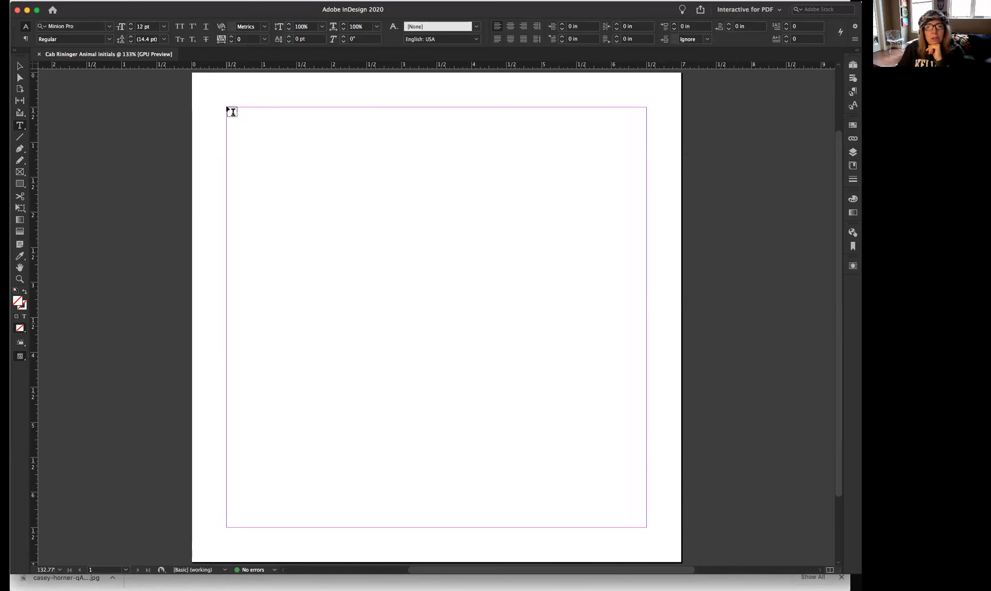
{"action": "left_click_drag", "start_coordinate": [228, 109], "coordinate": [647, 527]}
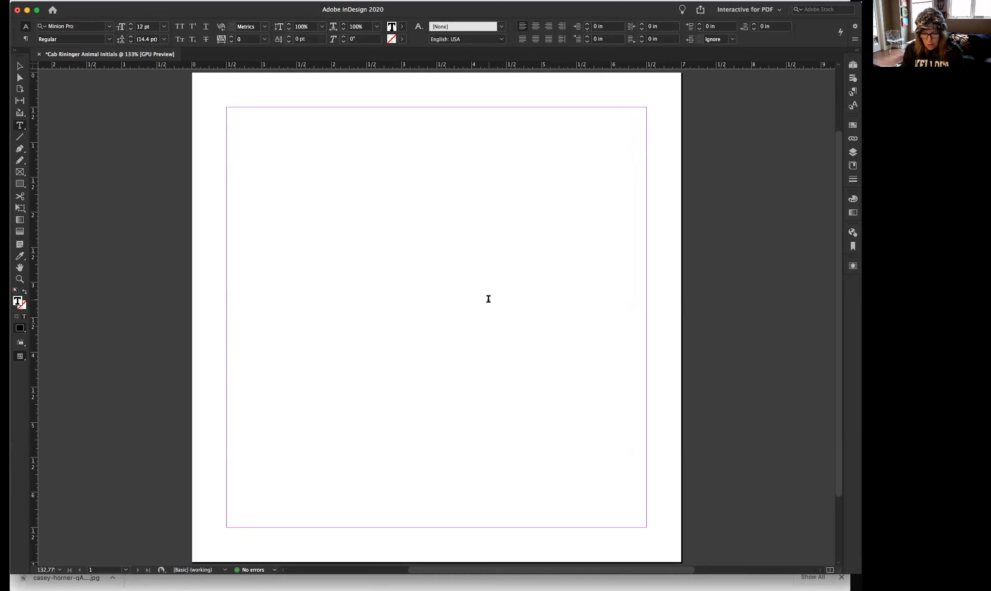
{"action": "left_click", "coordinate": [488, 298]}
{"action": "type", "text": "C"}
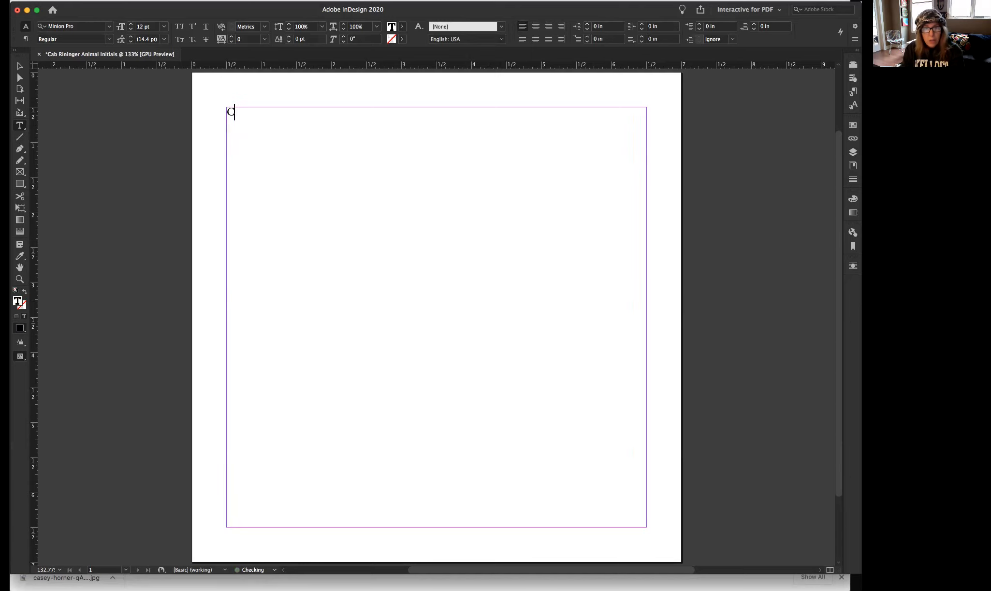
{"action": "type", "text": "R"}
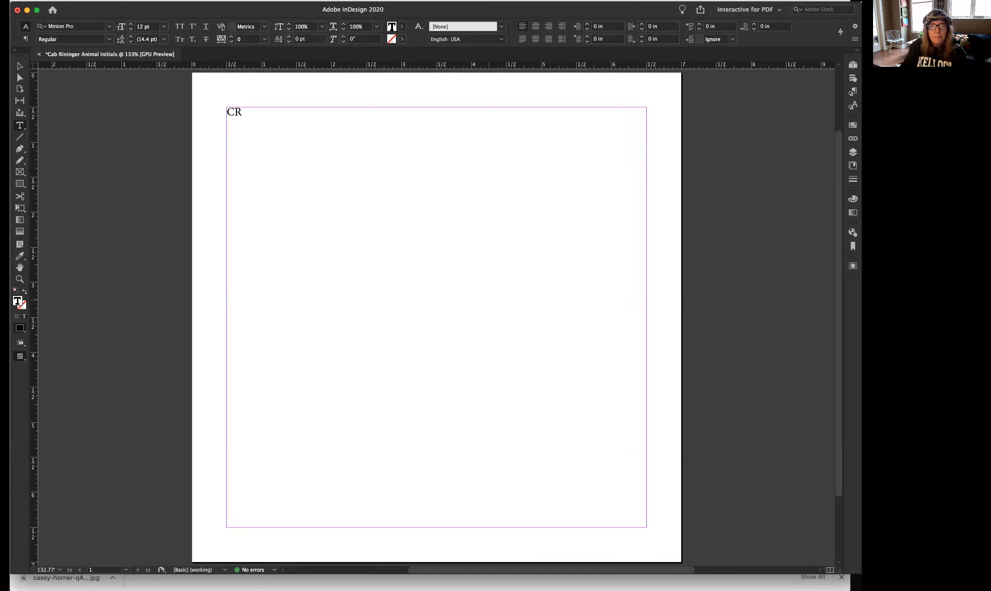
Step: Select the CR text and open the Character panel, moving it toward the page's upper-right corner
{"action": "double_click", "coordinate": [235, 111]}
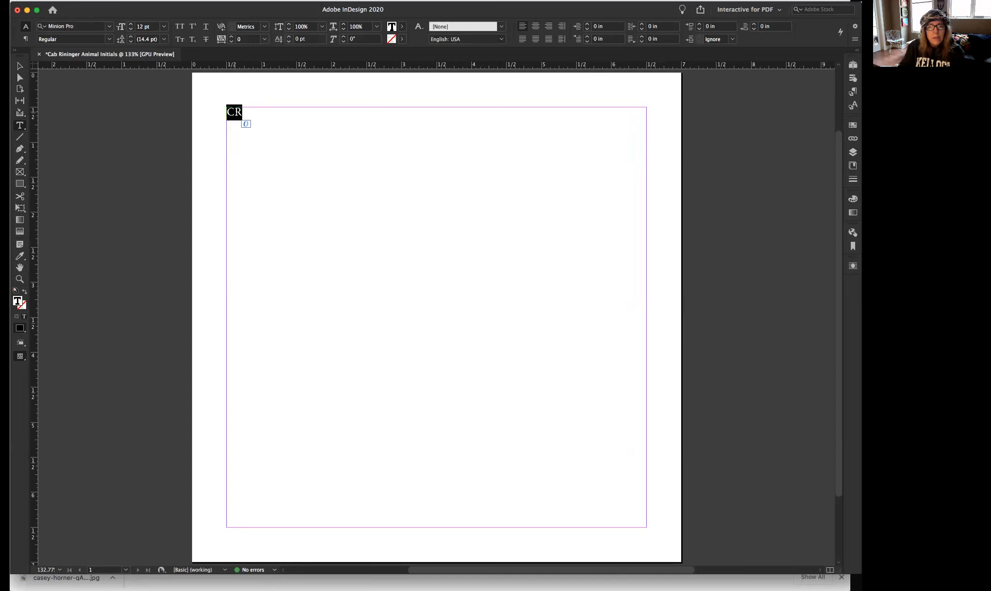
{"action": "left_click", "coordinate": [243, 112]}
{"action": "left_click_drag", "start_coordinate": [257, 112], "coordinate": [205, 107]}
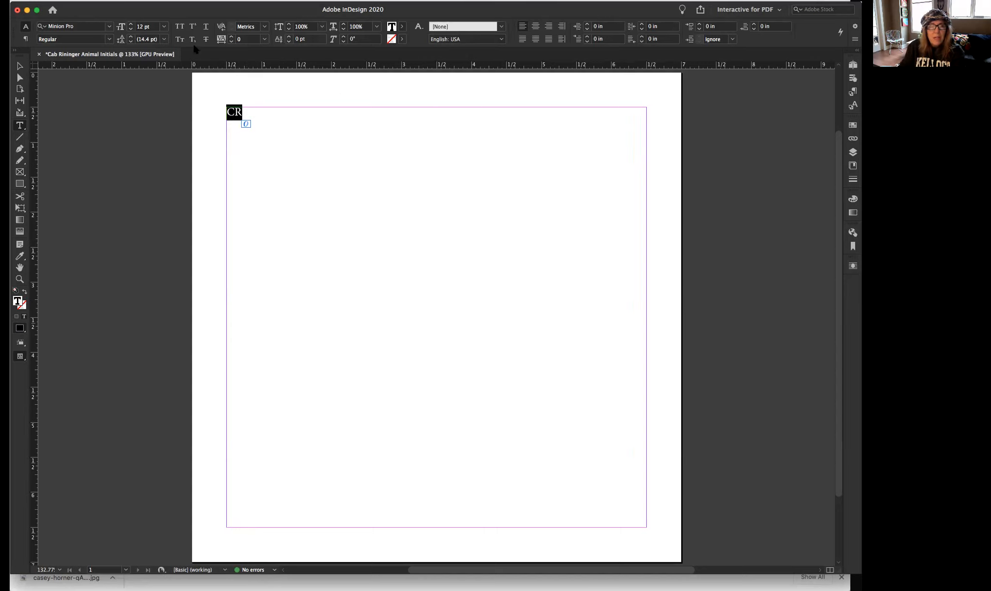
{"action": "left_click", "coordinate": [24, 1]}
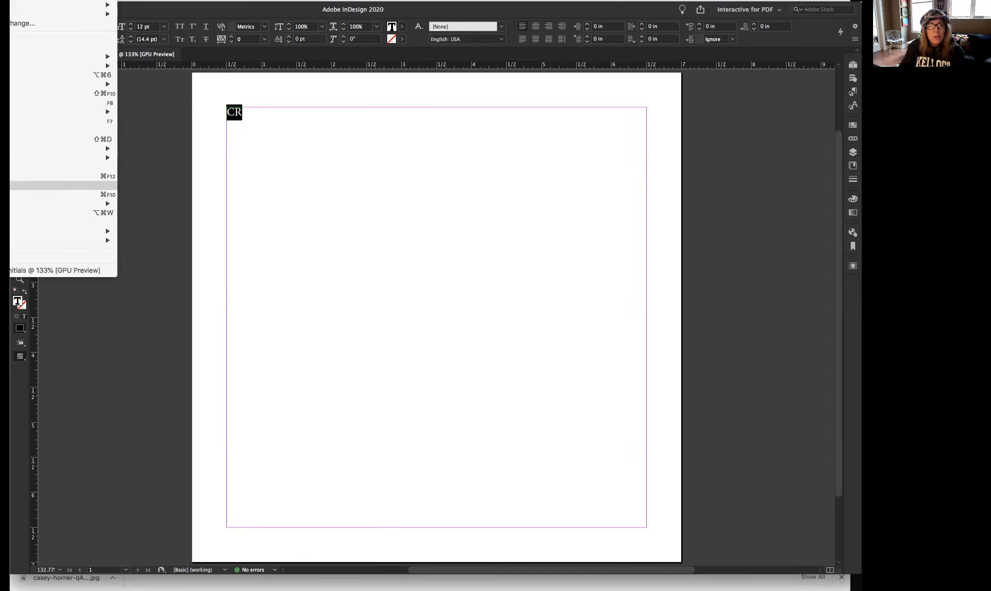
{"action": "mouse_move", "coordinate": [63, 232]}
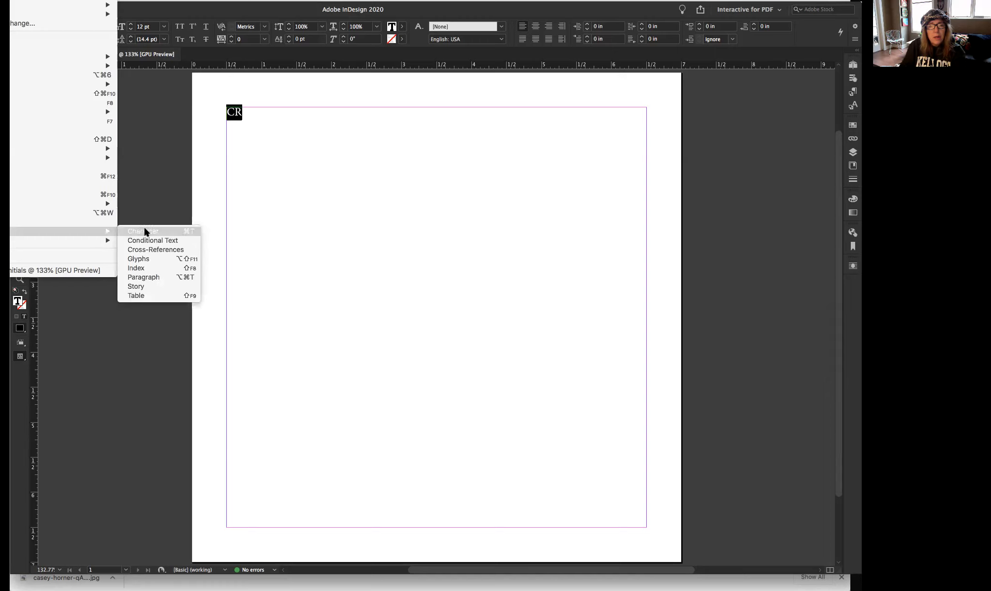
{"action": "left_click", "coordinate": [144, 229]}
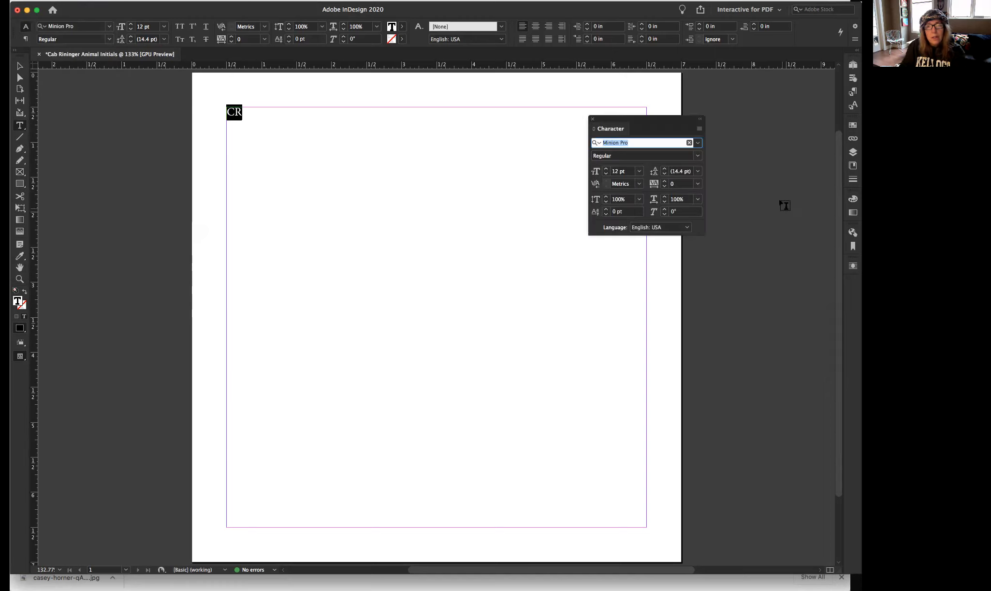
{"action": "left_click_drag", "start_coordinate": [641, 116], "coordinate": [662, 85]}
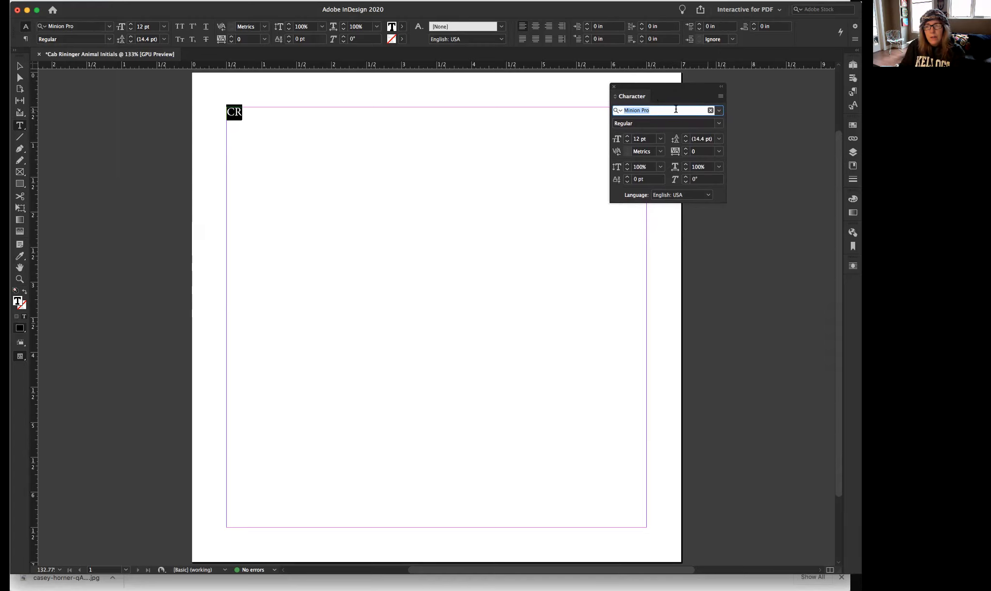
Step: Browse the font previews for the selected CR text and apply the heavy Aachen Bold typeface
{"action": "left_click", "coordinate": [720, 112]}
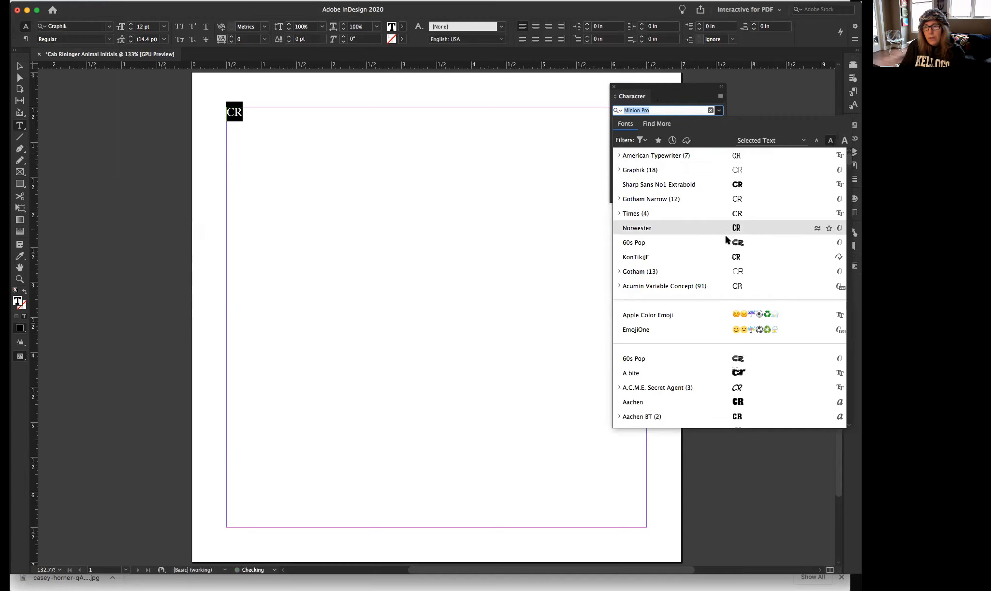
{"action": "scroll", "coordinate": [704, 264], "scroll_direction": "down", "scroll_amount": 5}
{"action": "scroll", "coordinate": [704, 265], "scroll_direction": "down", "scroll_amount": 3}
{"action": "scroll", "coordinate": [704, 263], "scroll_direction": "up", "scroll_amount": 2}
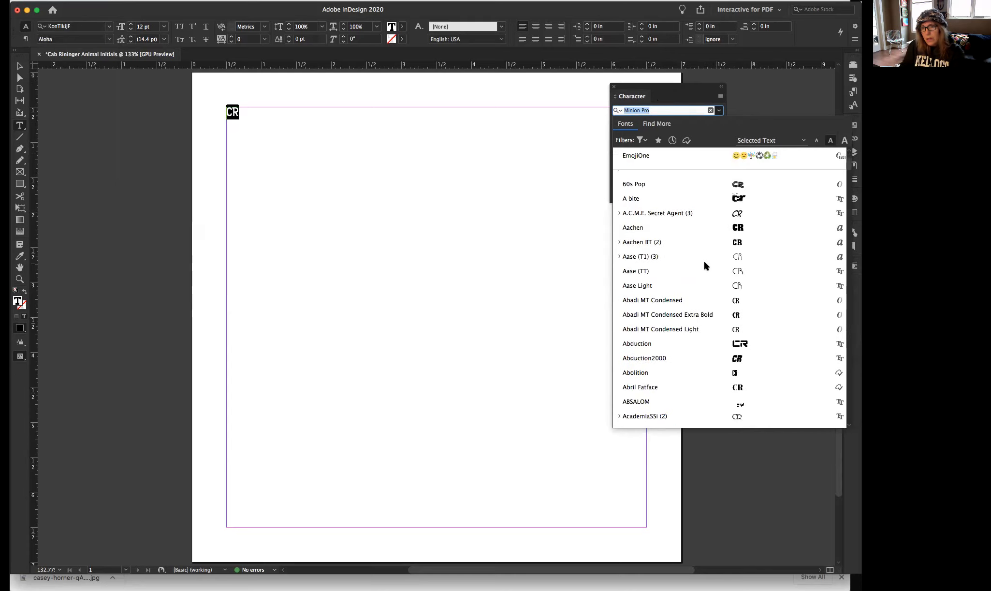
{"action": "scroll", "coordinate": [704, 264], "scroll_direction": "down", "scroll_amount": 8}
{"action": "scroll", "coordinate": [704, 265], "scroll_direction": "down", "scroll_amount": 6}
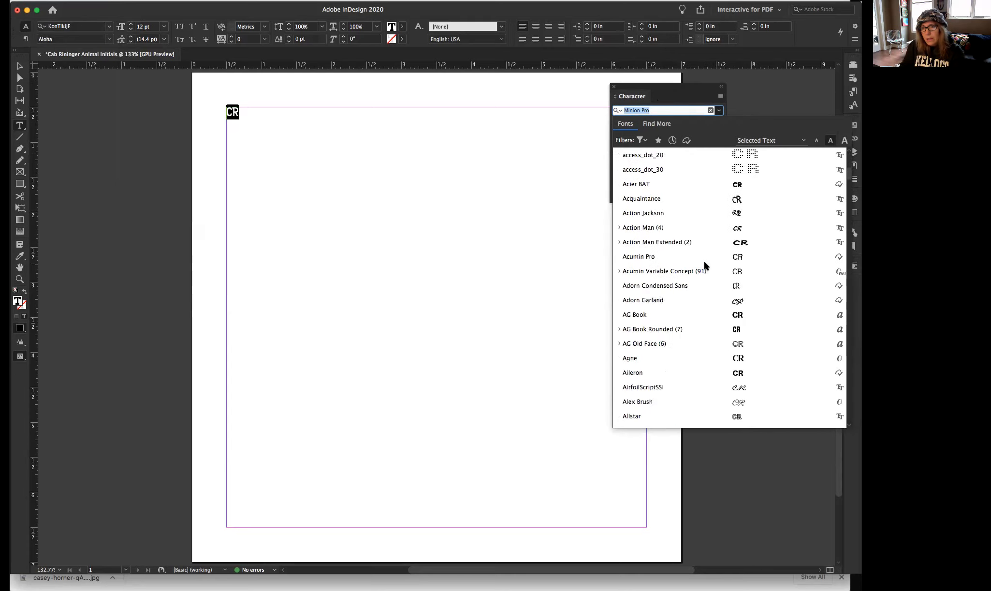
{"action": "scroll", "coordinate": [705, 265], "scroll_direction": "down", "scroll_amount": 1}
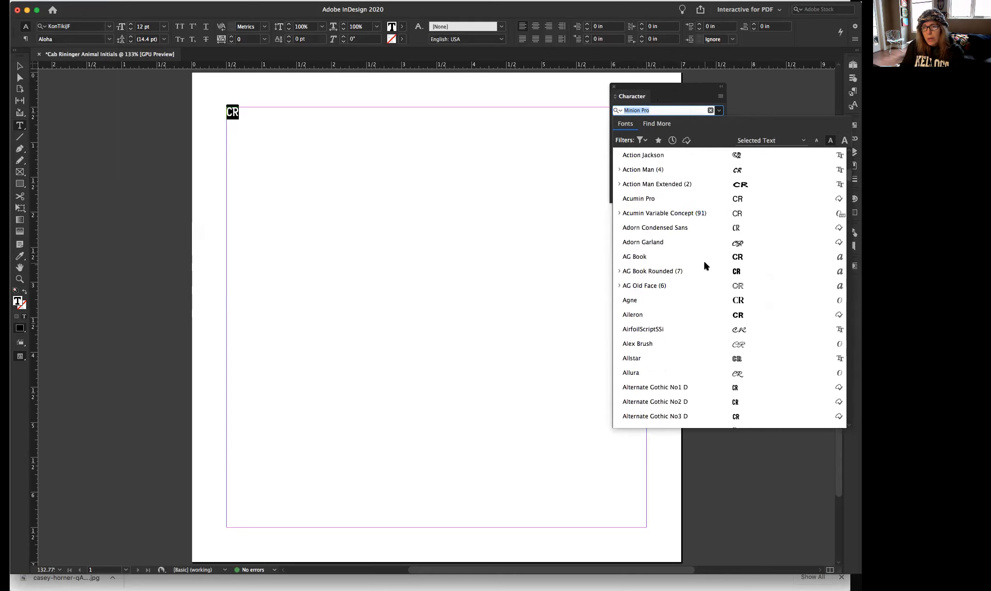
{"action": "scroll", "coordinate": [704, 264], "scroll_direction": "down", "scroll_amount": 8}
{"action": "scroll", "coordinate": [704, 263], "scroll_direction": "down", "scroll_amount": 10}
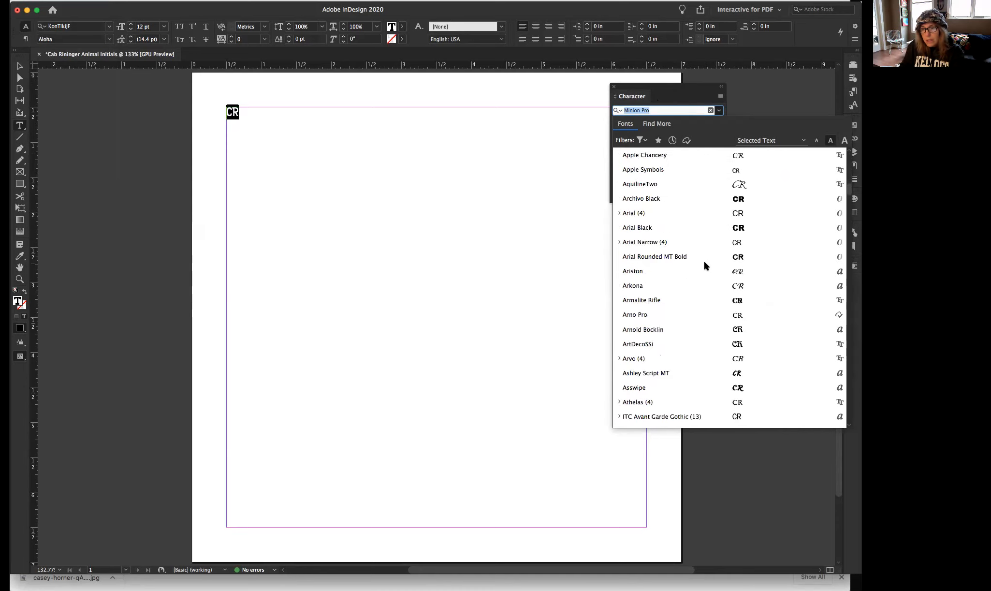
{"action": "scroll", "coordinate": [705, 265], "scroll_direction": "up", "scroll_amount": 15}
{"action": "scroll", "coordinate": [705, 265], "scroll_direction": "up", "scroll_amount": 10}
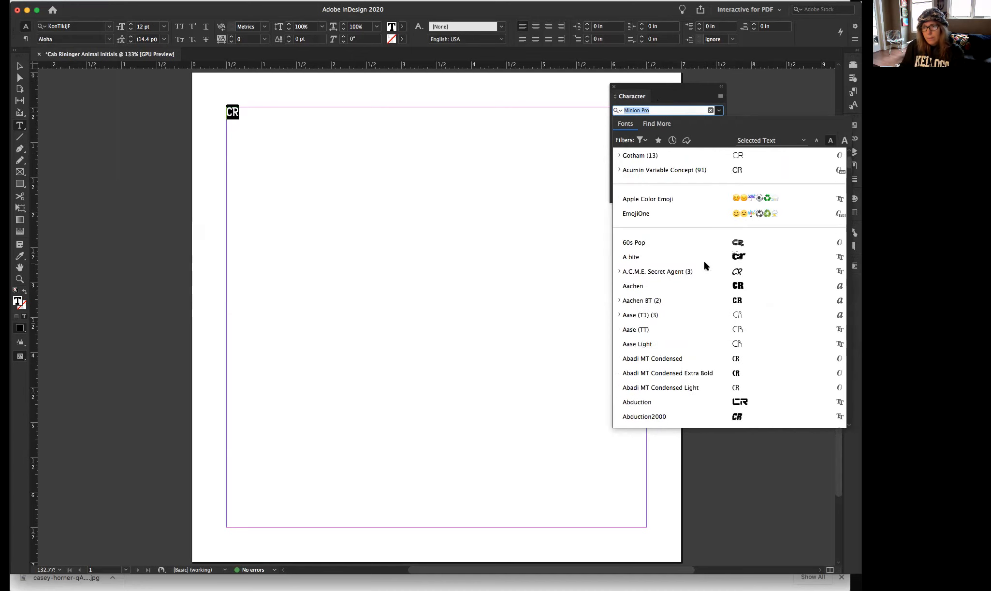
{"action": "left_click", "coordinate": [703, 270]}
{"action": "left_click", "coordinate": [633, 286]}
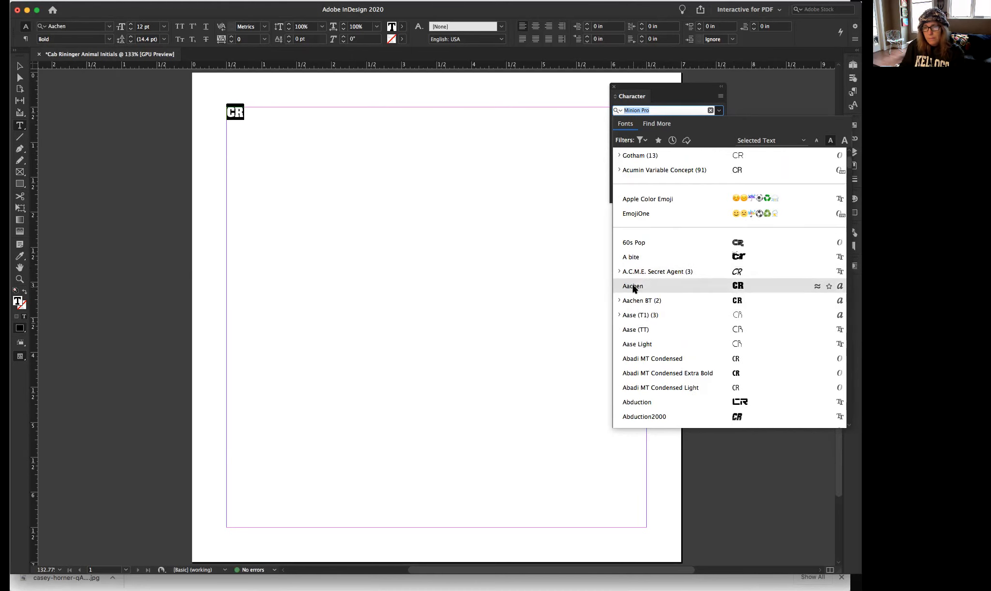
{"action": "left_click", "coordinate": [633, 286]}
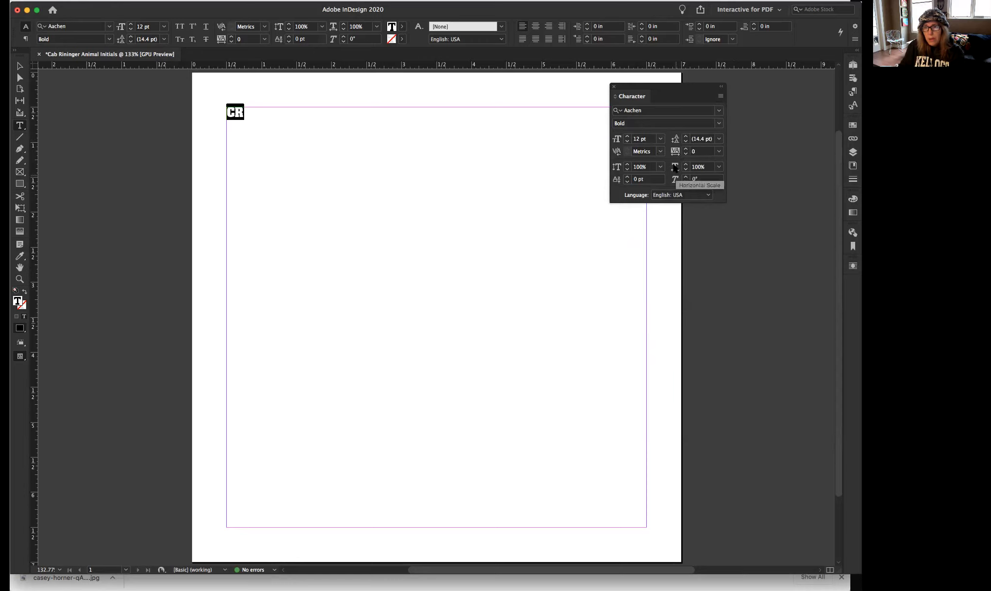
Step: Enlarge the selected initials, trying 72 pt and 222 pt, and set their font size to 322 pt
{"action": "left_click", "coordinate": [627, 136]}
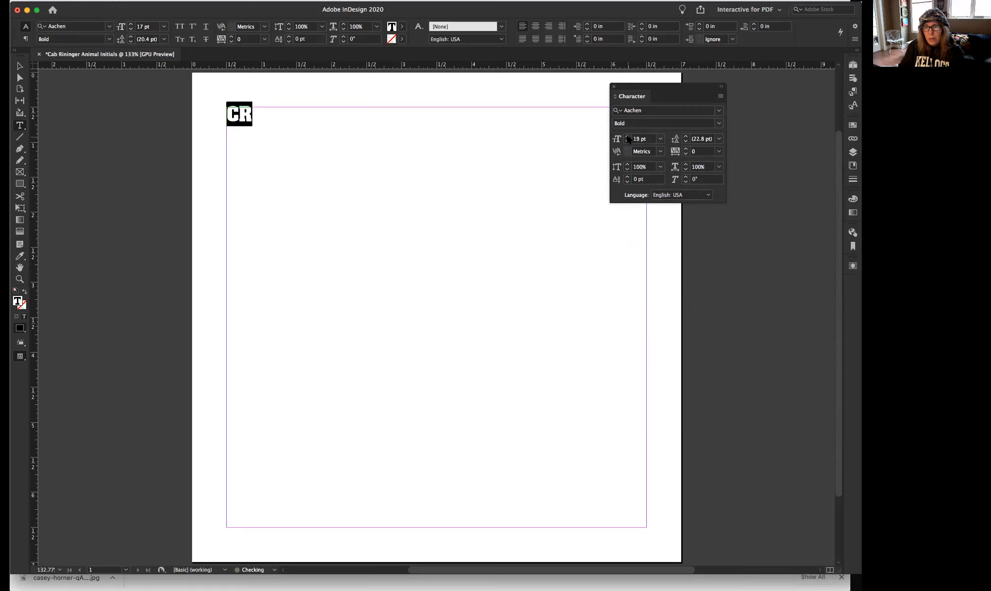
{"action": "left_click", "coordinate": [660, 140]}
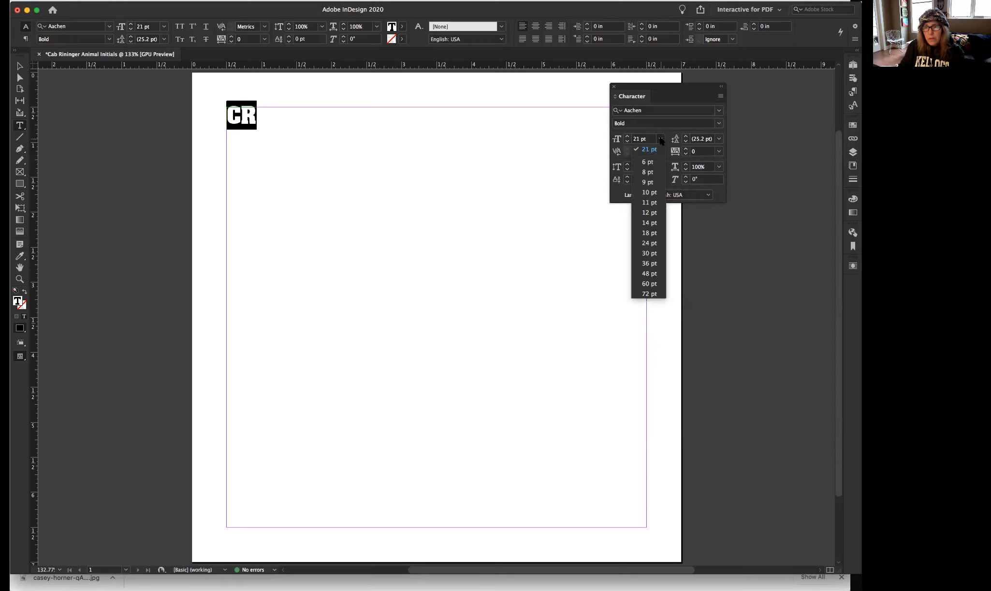
{"action": "left_click", "coordinate": [653, 294]}
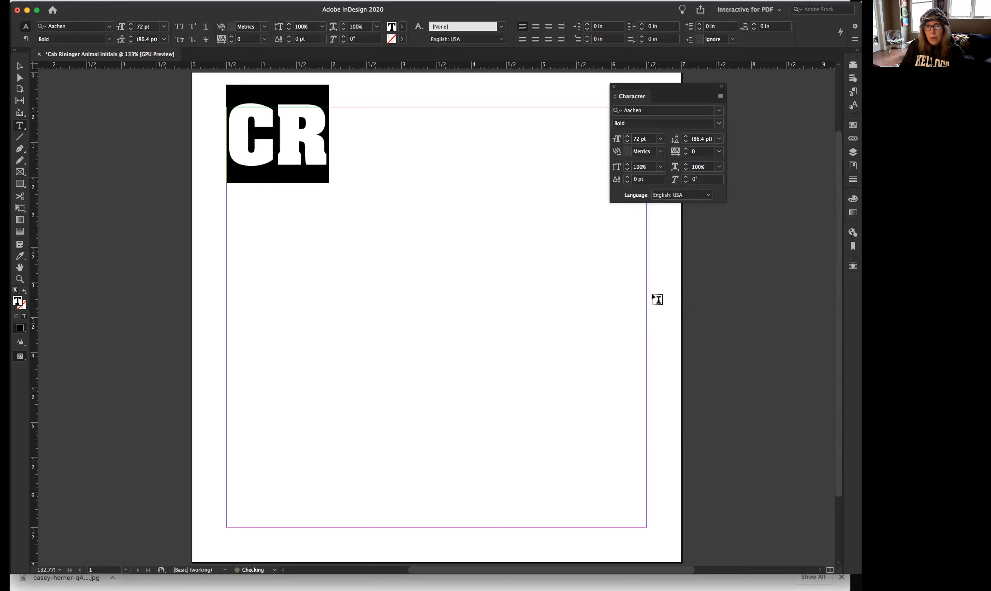
{"action": "double_click", "coordinate": [637, 138]}
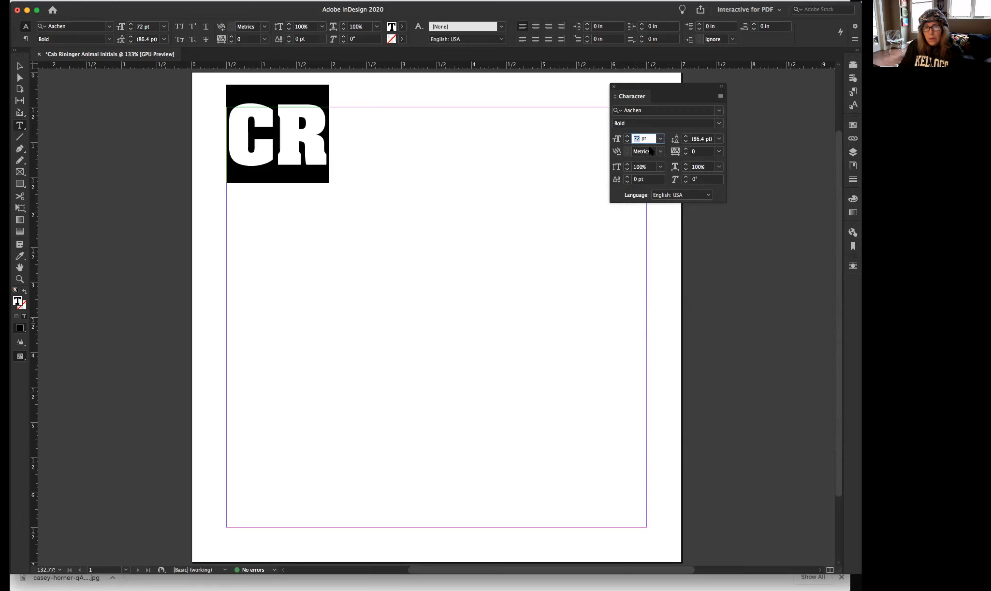
{"action": "type", "text": "222"}
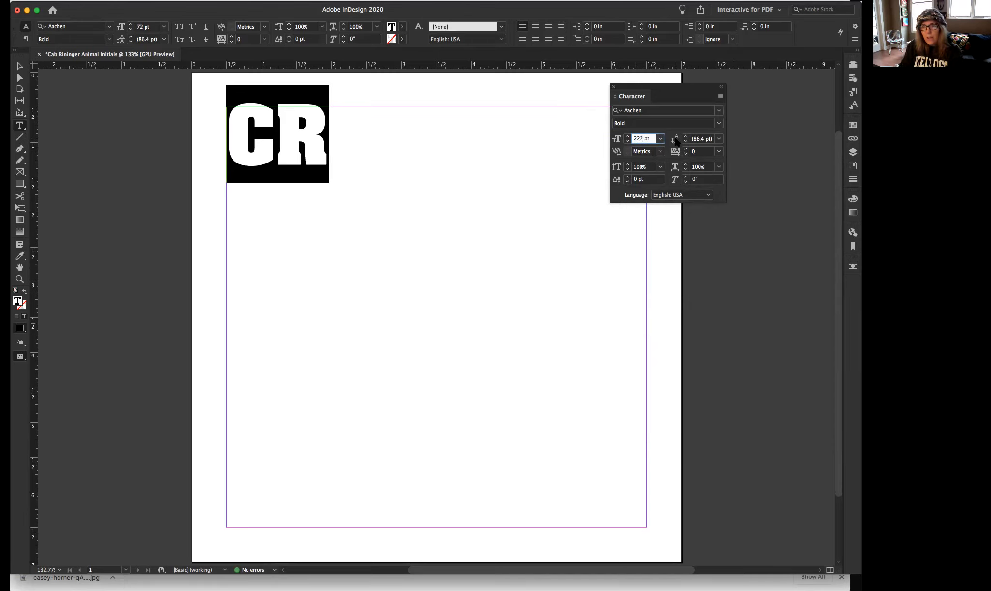
{"action": "key", "text": "Return"}
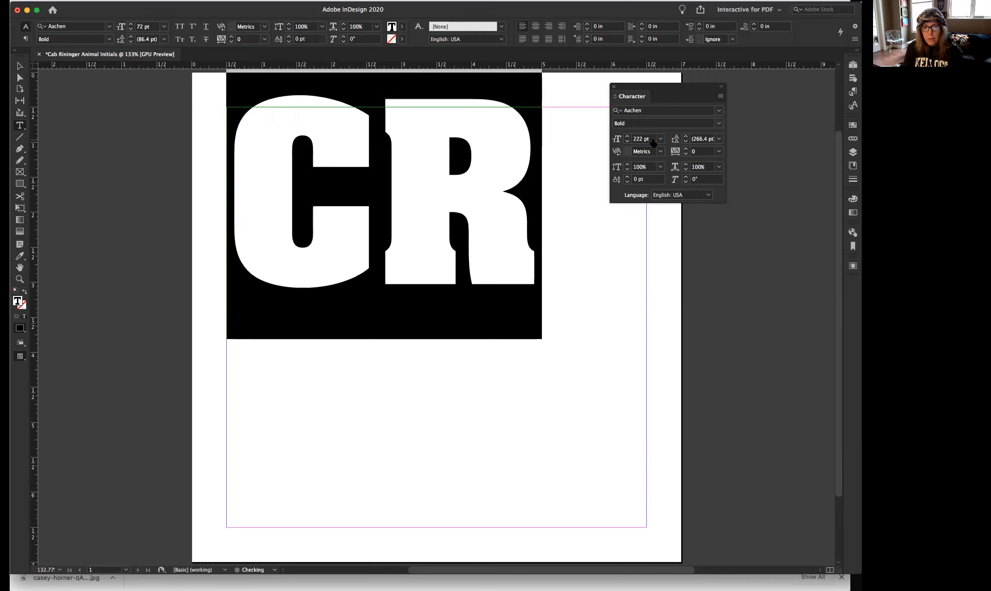
{"action": "left_click_drag", "start_coordinate": [637, 139], "coordinate": [633, 139]}
{"action": "type", "text": "3"}
{"action": "key", "text": "Return"}
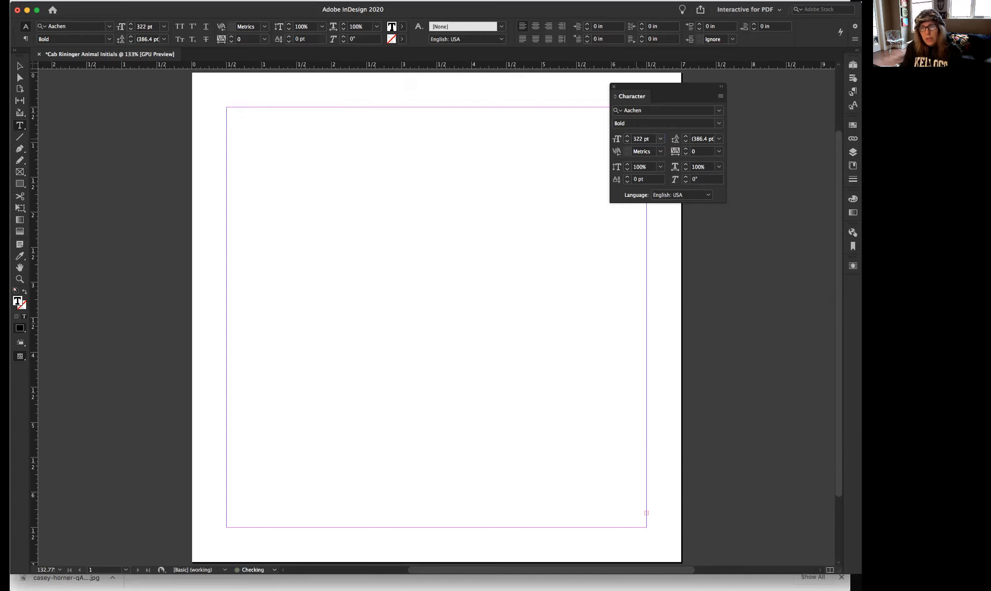
Step: Move the Character panel off the text area and enlarge the overset text frame to about 8.02 x 6.35 in
{"action": "left_click_drag", "start_coordinate": [659, 87], "coordinate": [699, 89]}
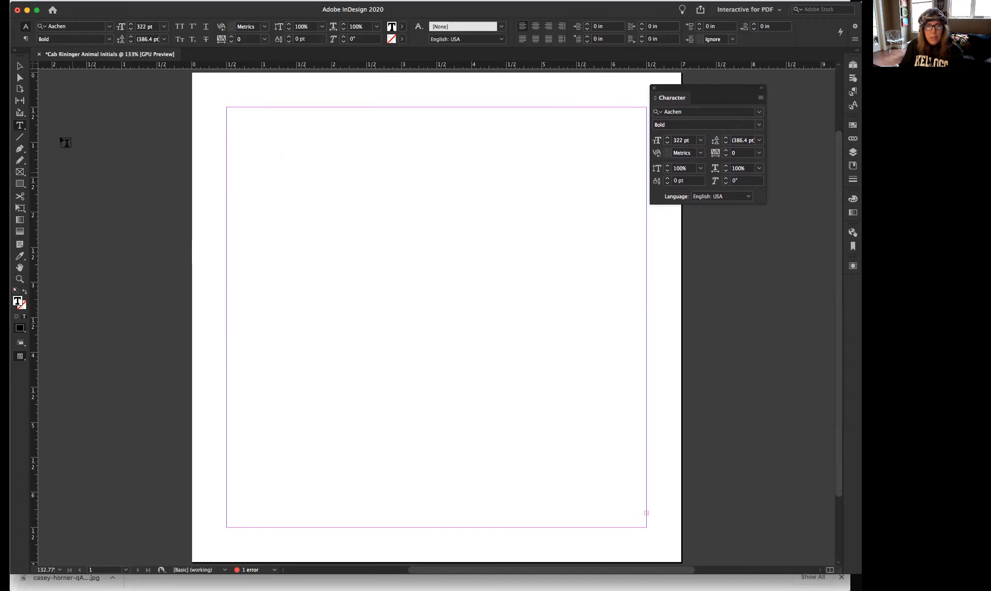
{"action": "left_click", "coordinate": [19, 67]}
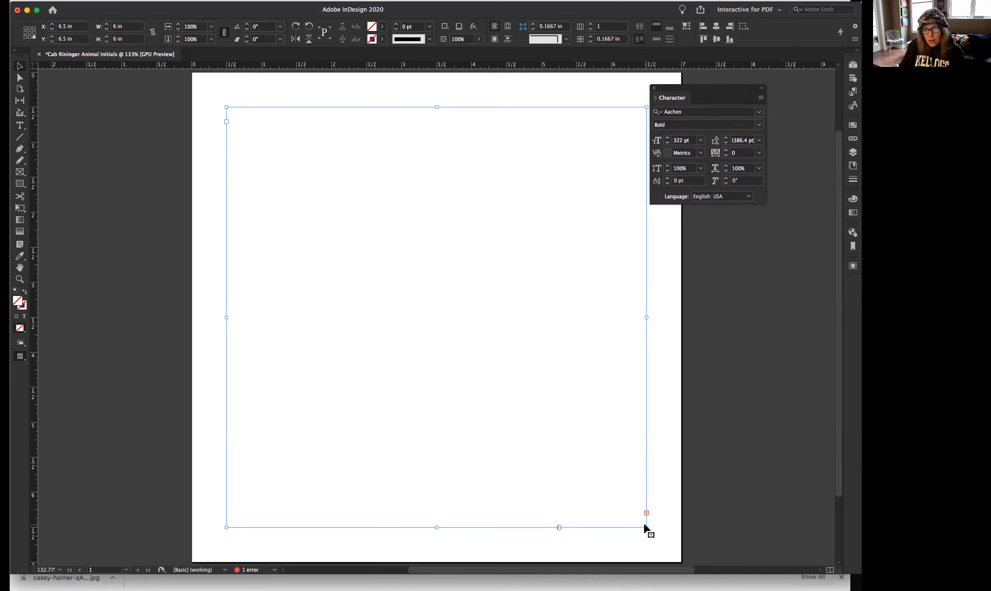
{"action": "left_click_drag", "start_coordinate": [647, 527], "coordinate": [788, 552]}
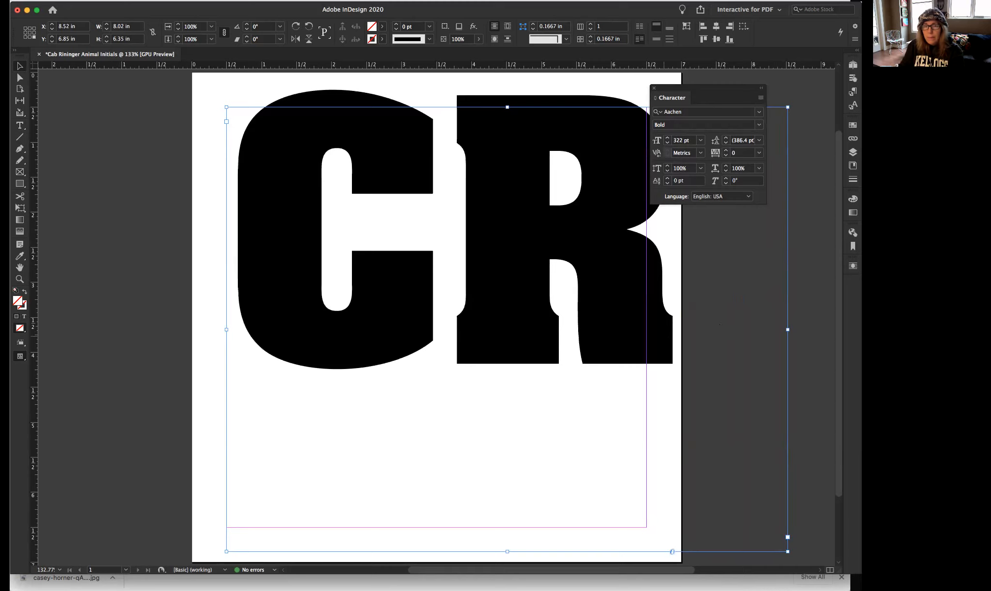
Step: Move the text frame down and left so the CR letters sit roughly centered across the page, and fit the frame to its content
{"action": "left_click_drag", "start_coordinate": [674, 353], "coordinate": [628, 392]}
{"action": "scroll", "coordinate": [657, 390], "scroll_direction": "down", "scroll_amount": 2}
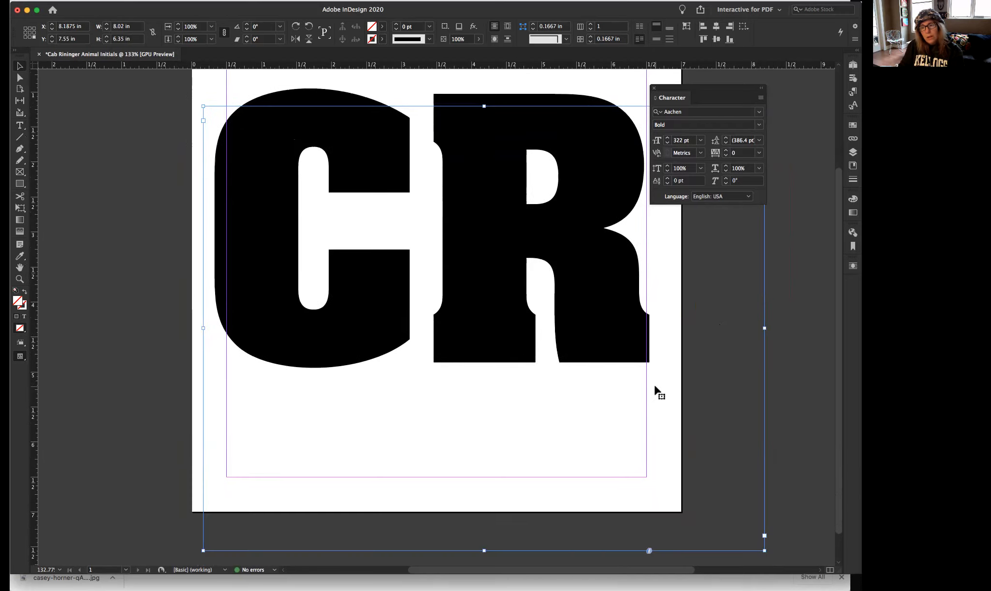
{"action": "scroll", "coordinate": [538, 387], "scroll_direction": "up", "scroll_amount": 4}
{"action": "scroll", "coordinate": [541, 385], "scroll_direction": "down", "scroll_amount": 1}
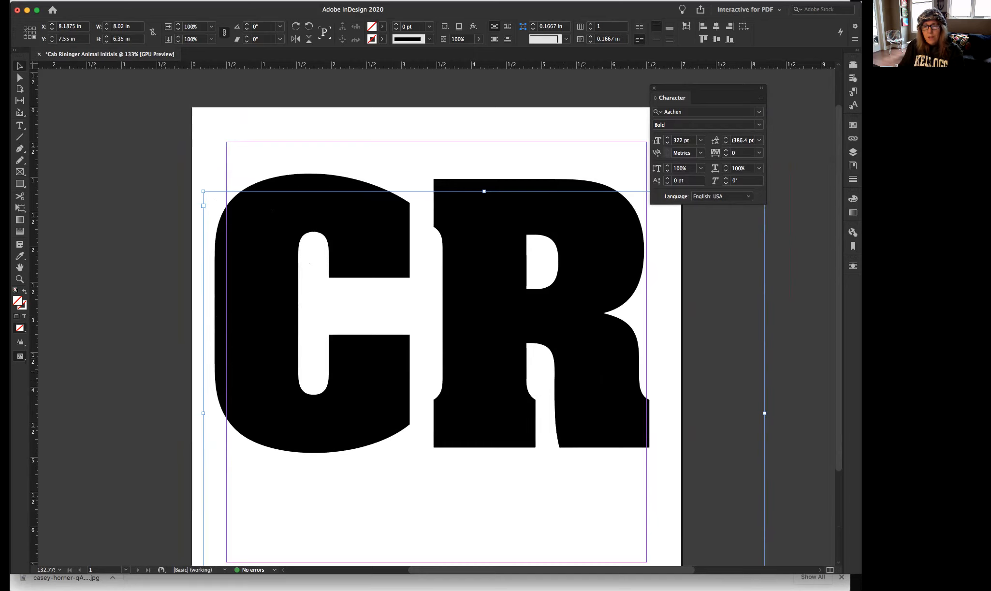
{"action": "left_click_drag", "start_coordinate": [697, 88], "coordinate": [769, 79]}
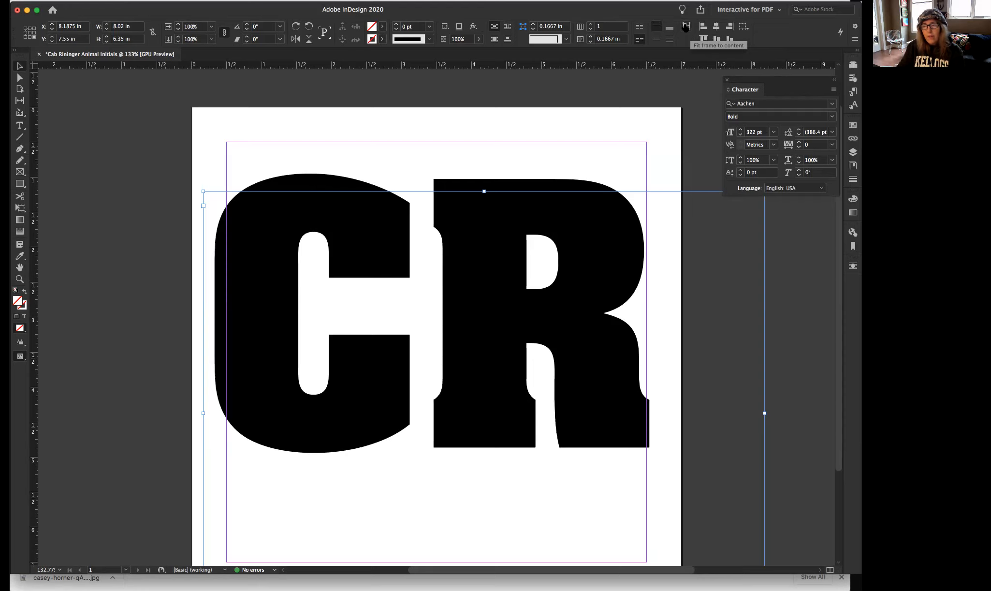
{"action": "left_click", "coordinate": [686, 28]}
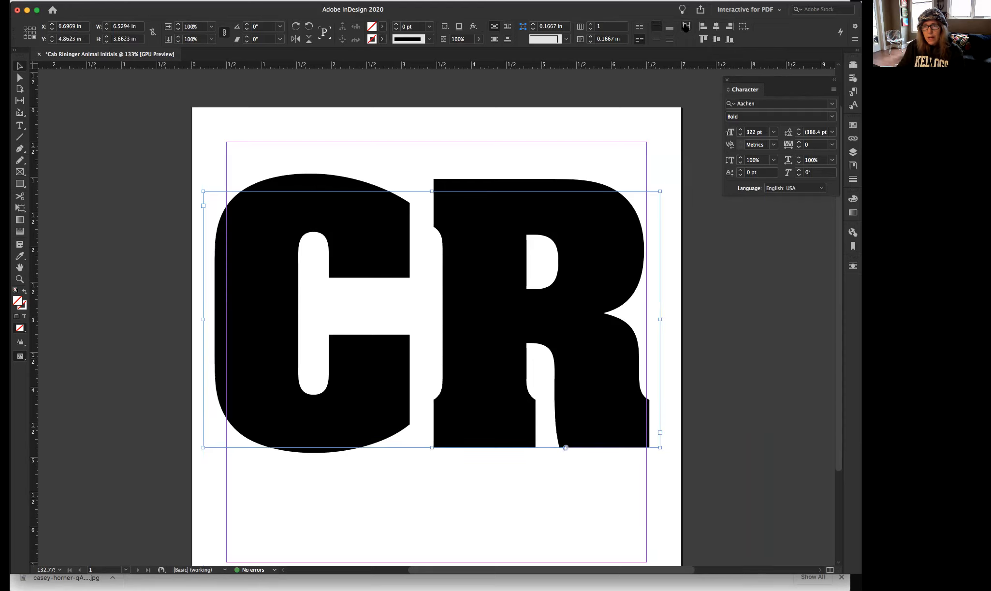
Step: Enlarge the text frame to about 7.88 x 4.93 in, fit it back to the letters, and nudge it slightly right and down
{"action": "left_click_drag", "start_coordinate": [660, 448], "coordinate": [755, 536]}
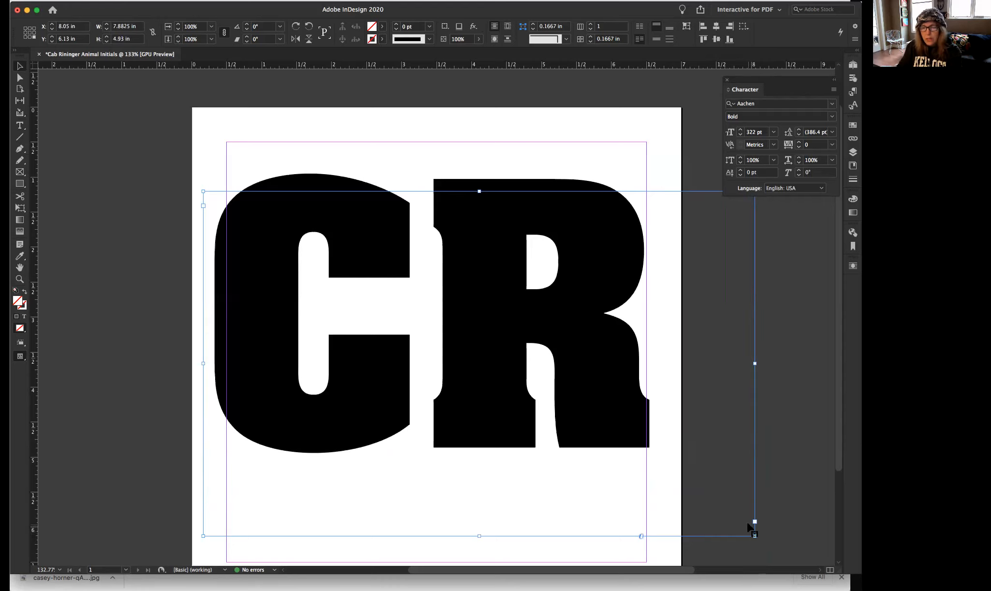
{"action": "left_click", "coordinate": [686, 27]}
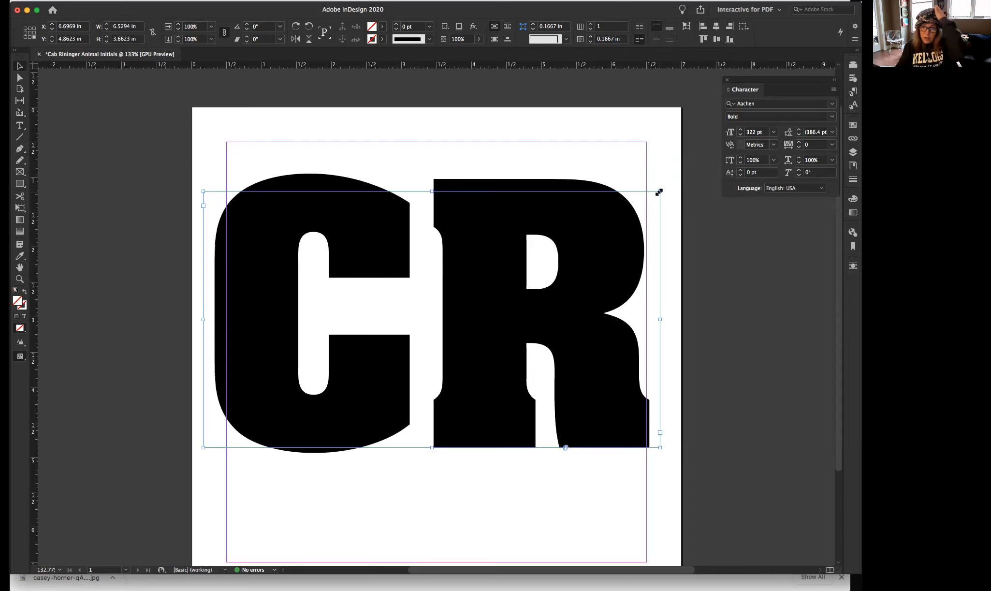
{"action": "left_click_drag", "start_coordinate": [600, 263], "coordinate": [596, 276]}
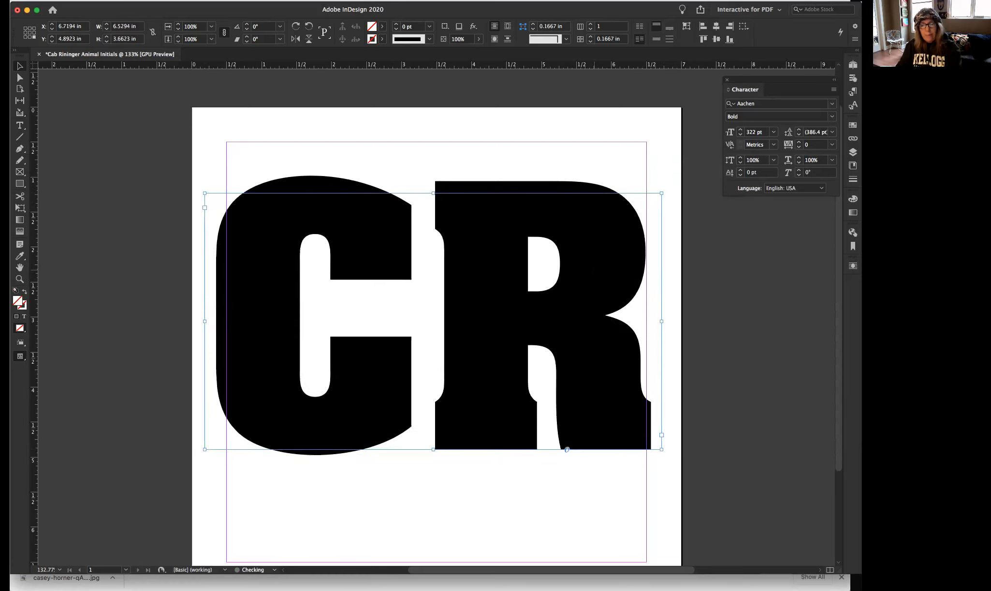
{"action": "left_click", "coordinate": [691, 293]}
{"action": "left_click", "coordinate": [634, 297]}
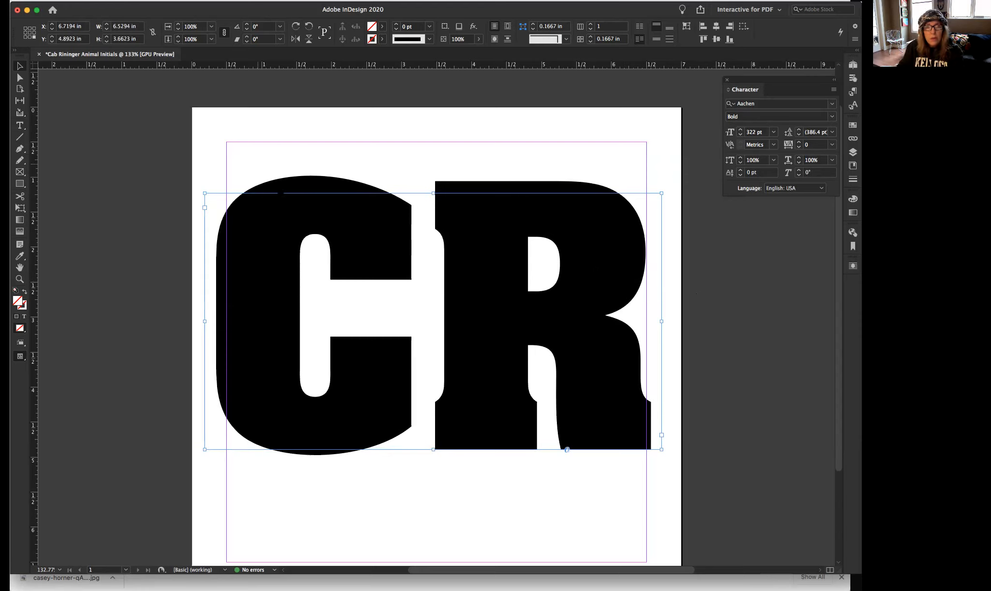
{"action": "left_click", "coordinate": [366, 175]}
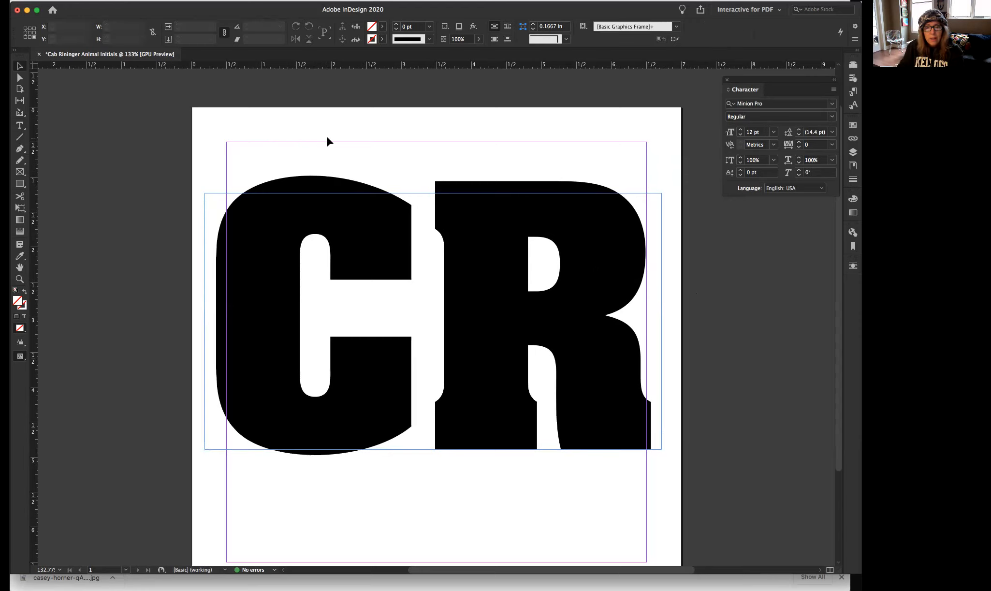
{"action": "left_click", "coordinate": [564, 442]}
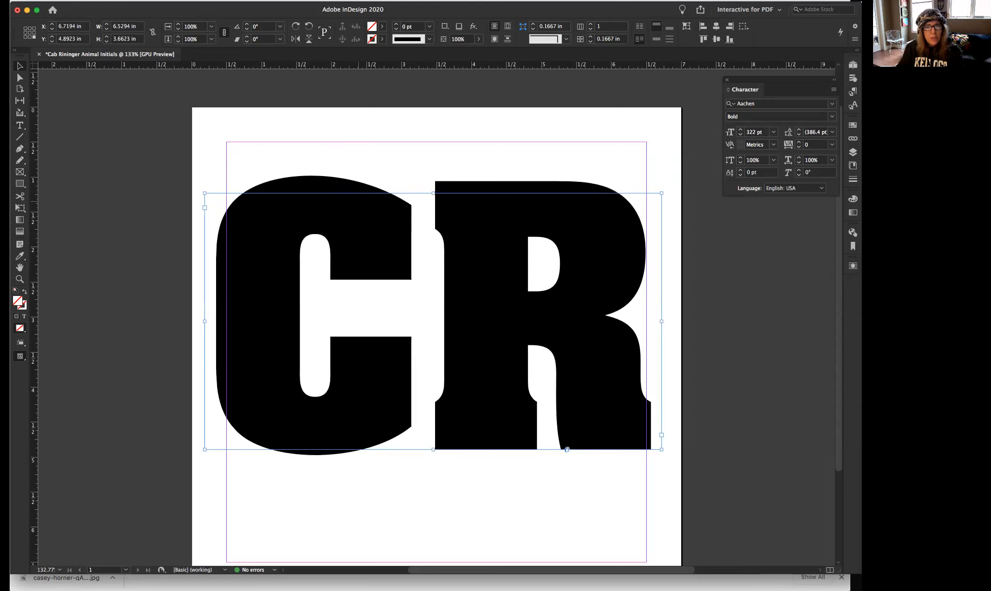
{"action": "left_click", "coordinate": [338, 158]}
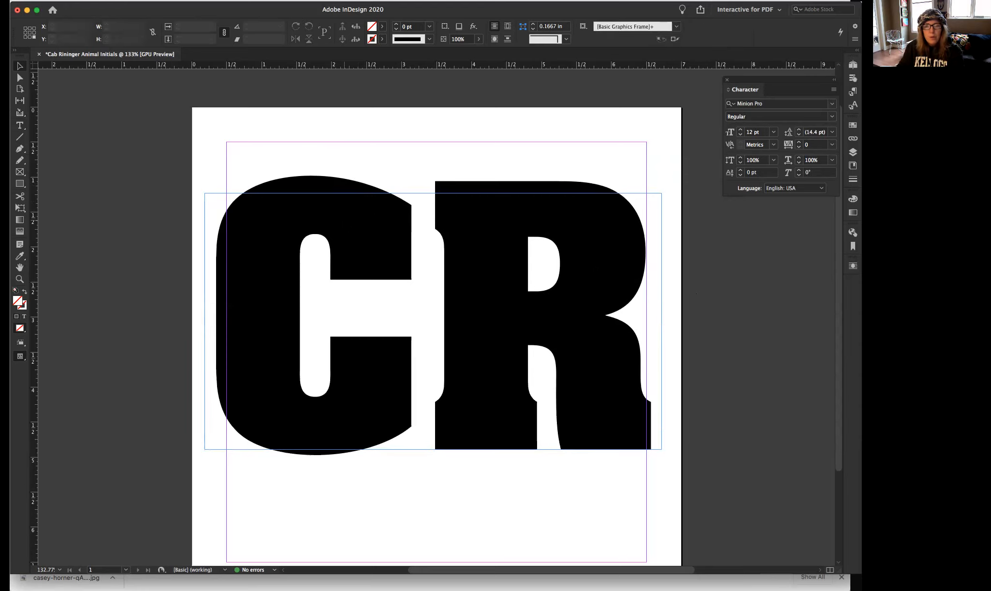
{"action": "left_click", "coordinate": [565, 442]}
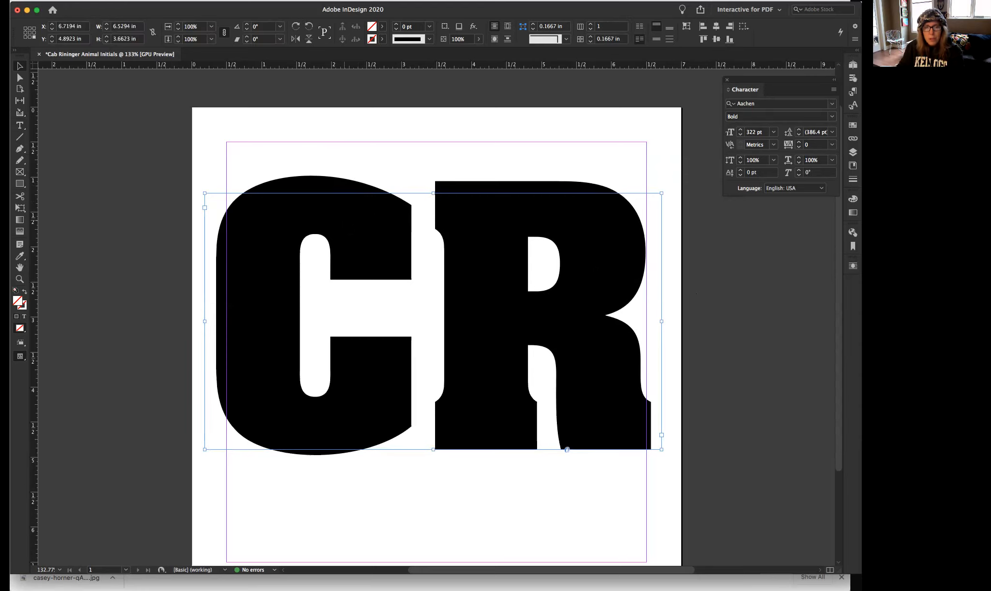
{"action": "left_click", "coordinate": [358, 166]}
{"action": "left_click", "coordinate": [565, 442]}
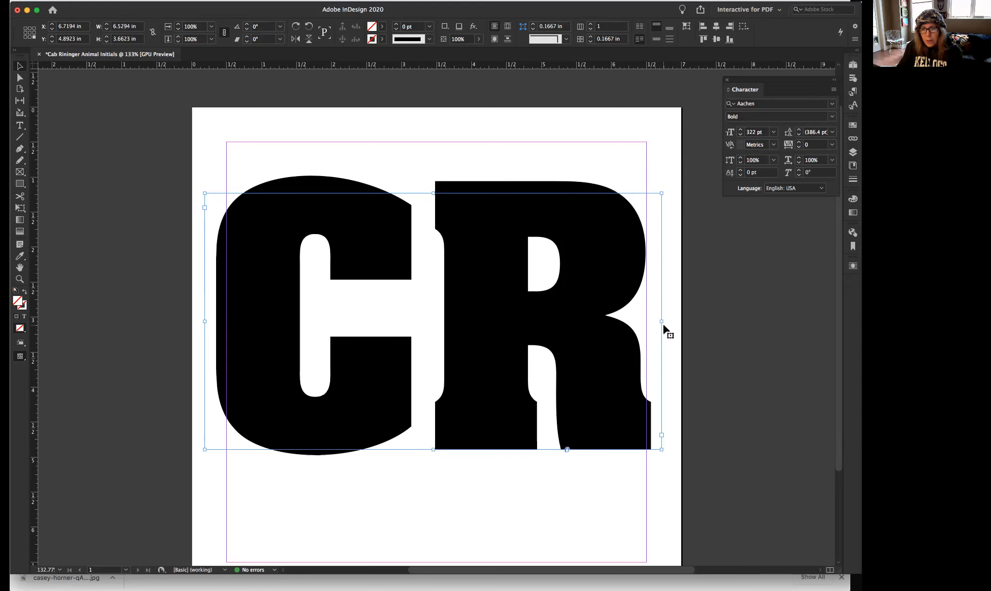
{"action": "left_click", "coordinate": [439, 490]}
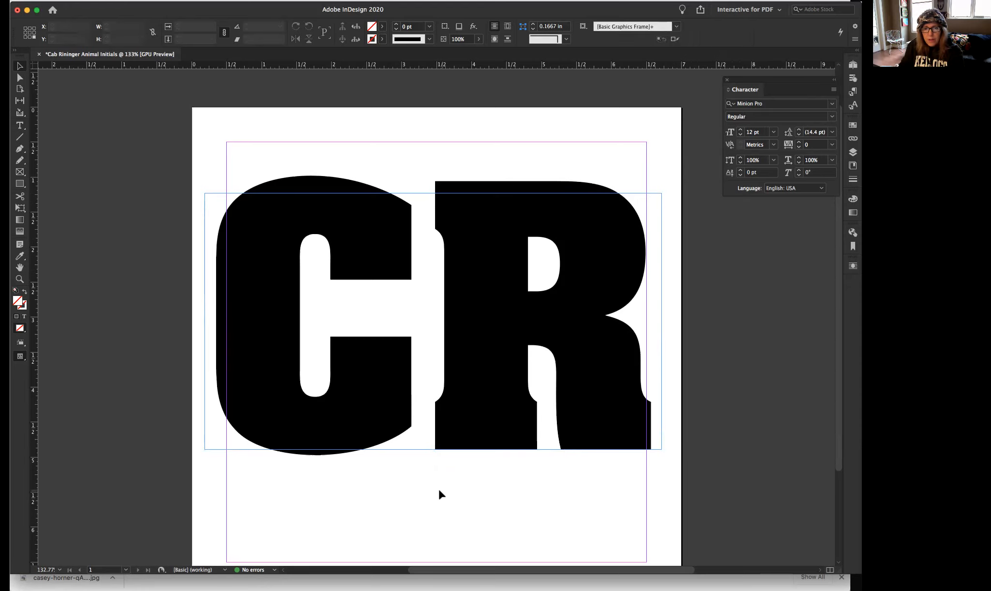
Step: Convert the CR text frame to outlines and inspect the letters' anchor points with the Direct Selection tool
{"action": "left_click", "coordinate": [251, 447]}
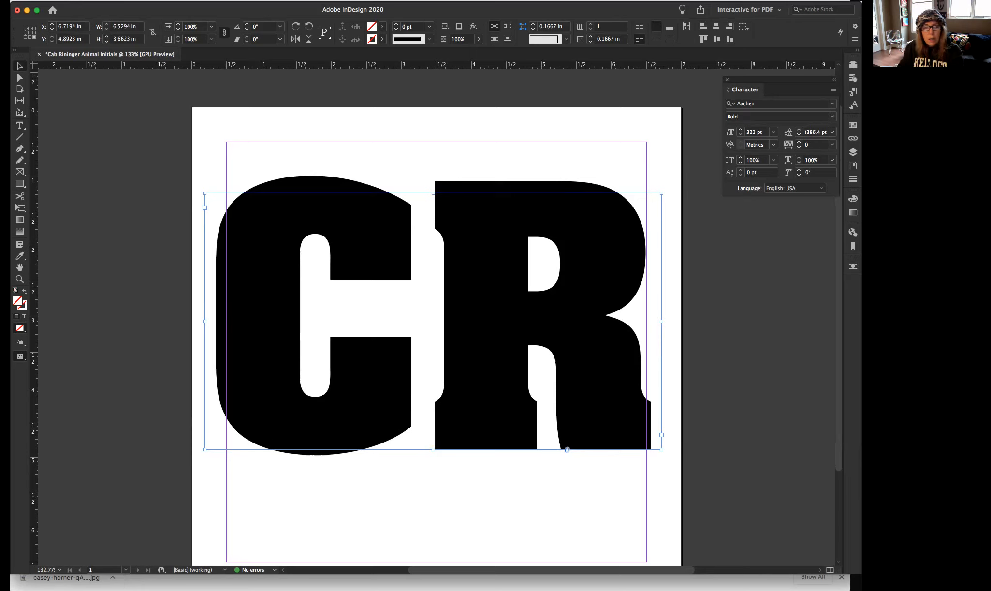
{"action": "key", "text": "super+shift+o"}
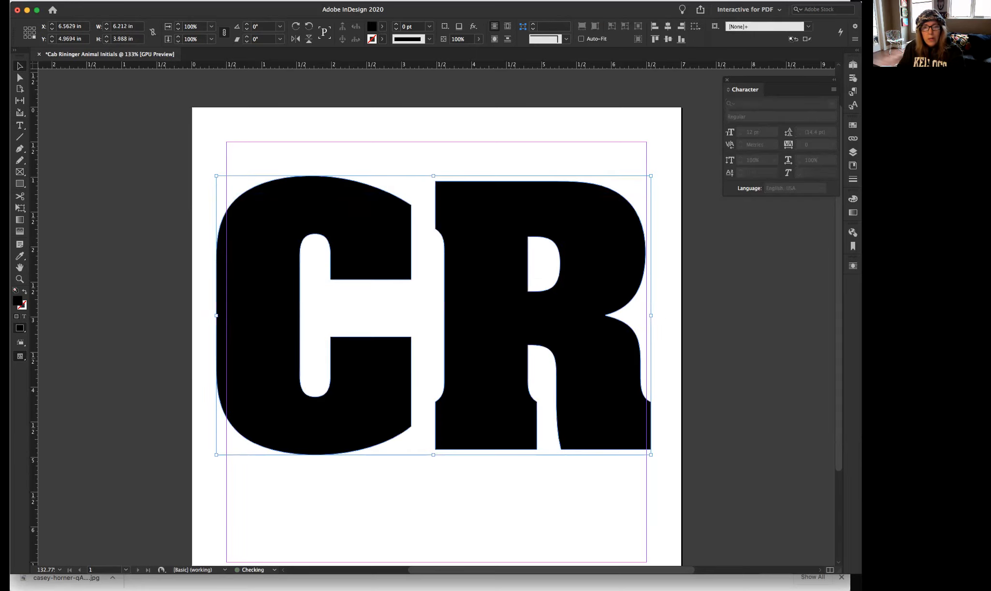
{"action": "left_click", "coordinate": [20, 78]}
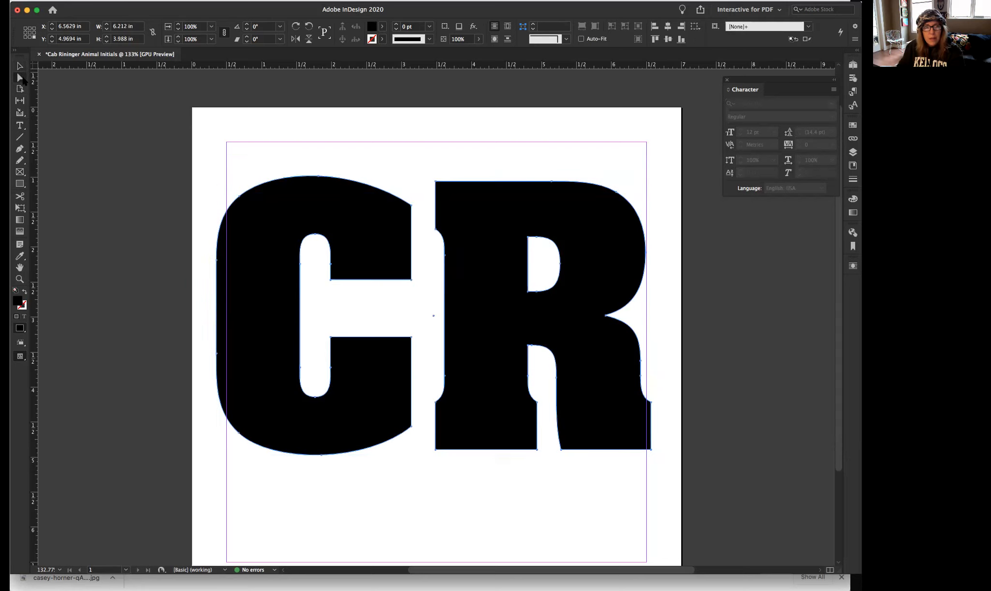
{"action": "left_click", "coordinate": [375, 182]}
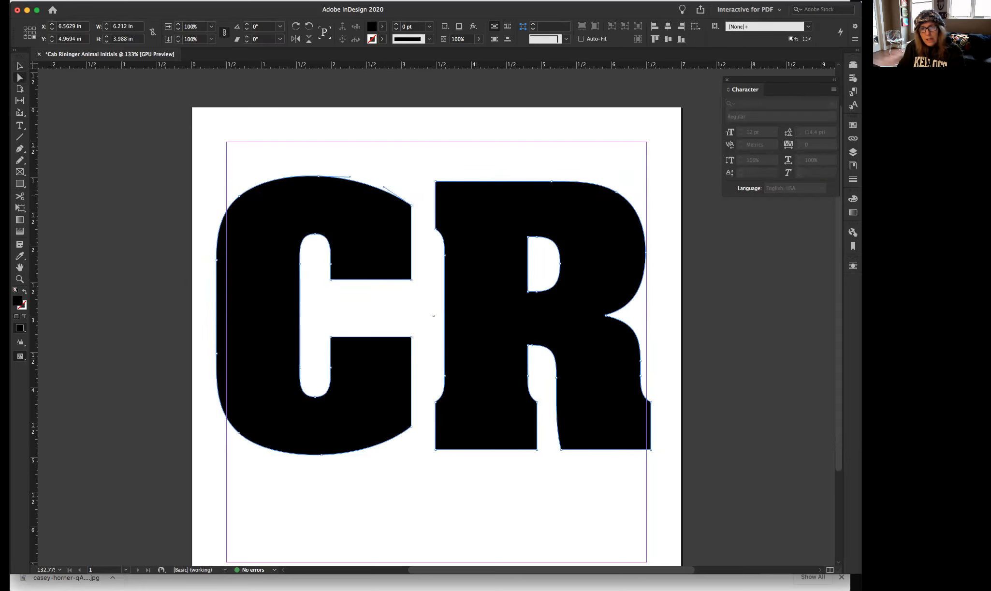
{"action": "left_click", "coordinate": [467, 164]}
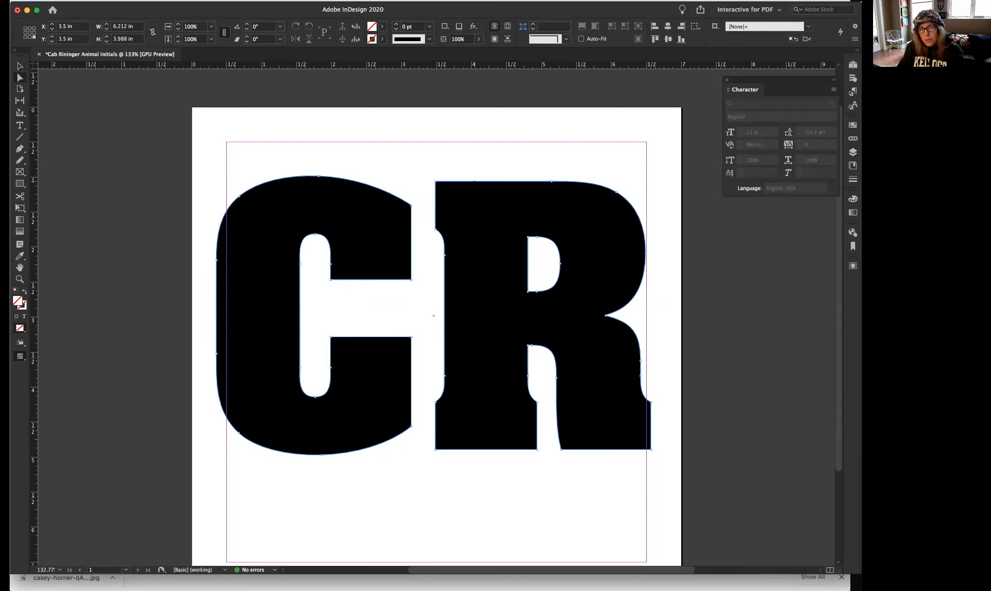
{"action": "left_click", "coordinate": [398, 172]}
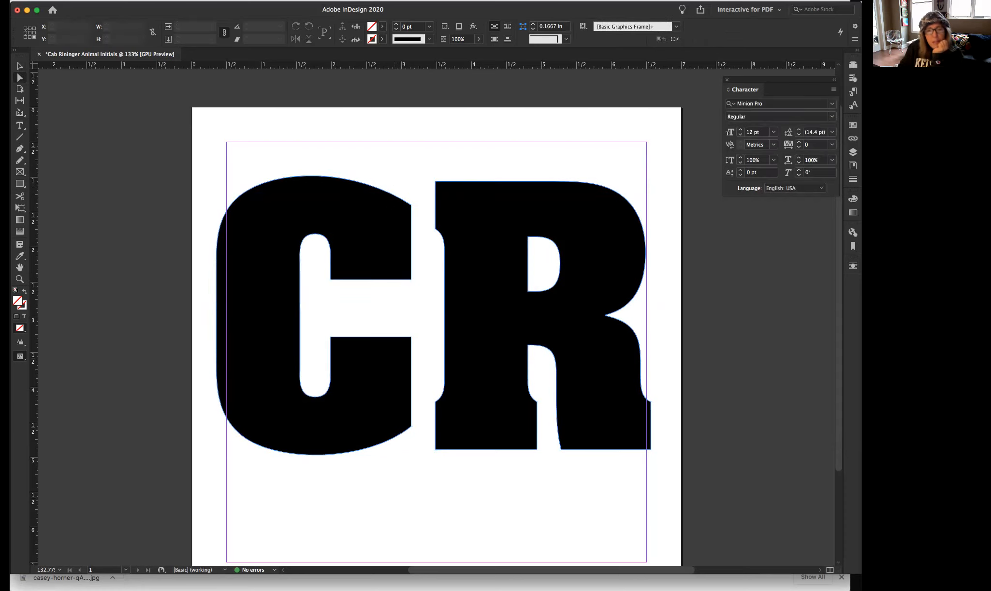
Step: Switch to the Selection tool and select the outlined CR letters as one whole object
{"action": "left_click", "coordinate": [17, 69]}
{"action": "left_click", "coordinate": [305, 163]}
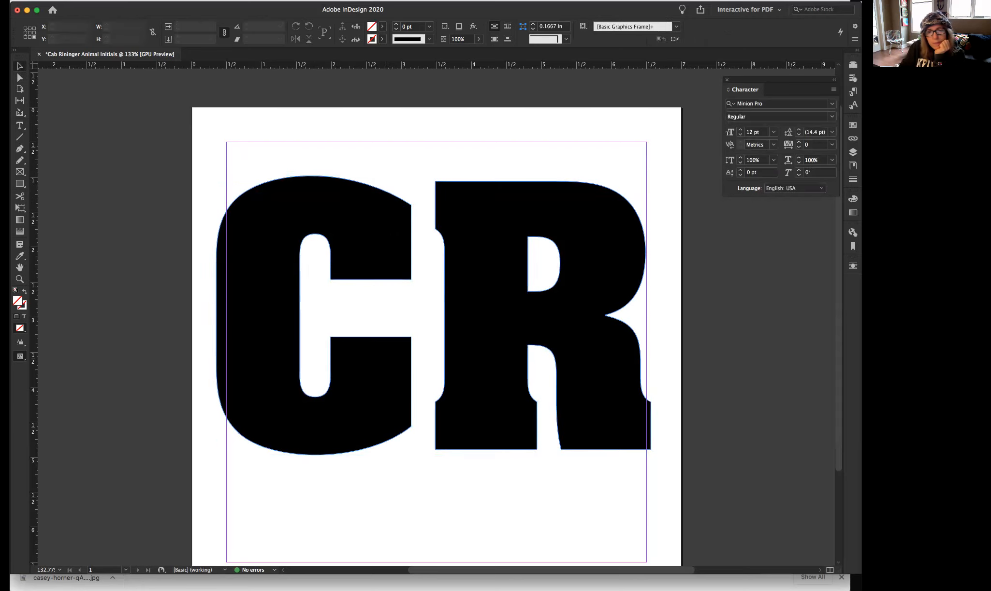
{"action": "left_click", "coordinate": [449, 215]}
{"action": "left_click", "coordinate": [448, 153]}
{"action": "left_click", "coordinate": [455, 189]}
{"action": "left_click", "coordinate": [454, 154]}
{"action": "left_click", "coordinate": [455, 191]}
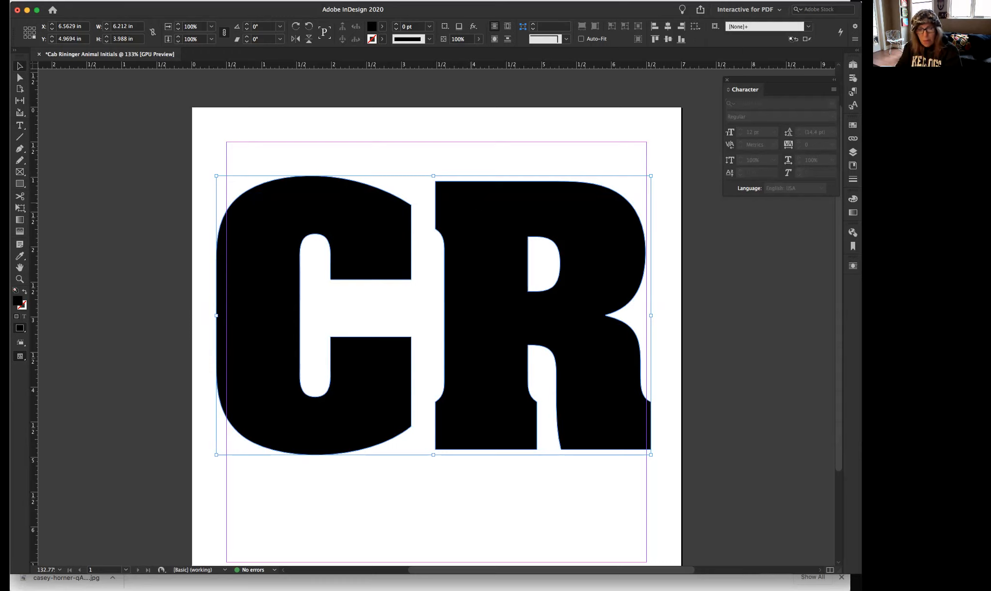
Step: Place the Unsplash raven JPEG from the Desktop inside the CR outlines and fill the frame proportionally
{"action": "key", "text": "super+d"}
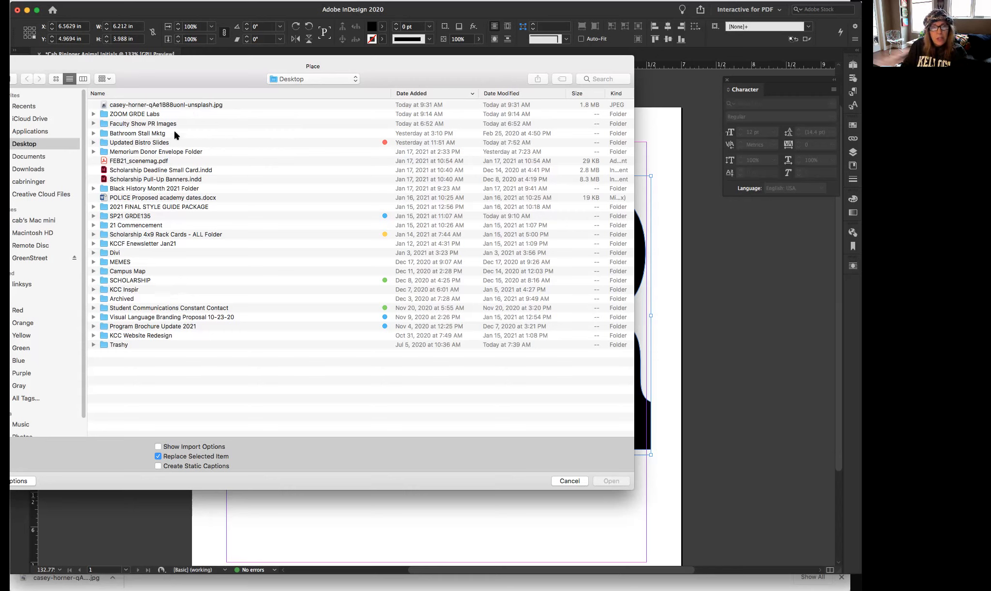
{"action": "left_click", "coordinate": [167, 105]}
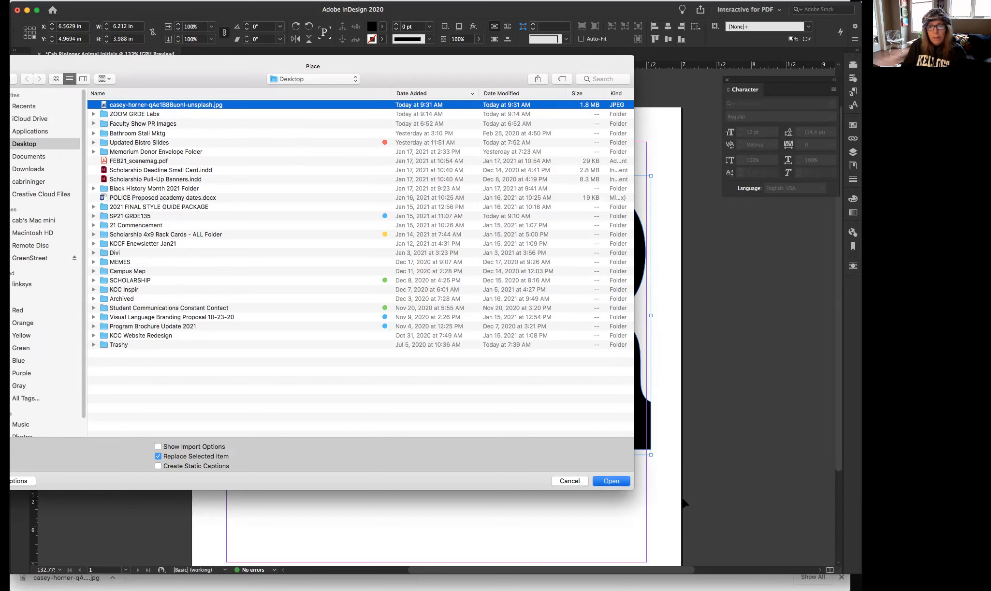
{"action": "key", "text": "Return"}
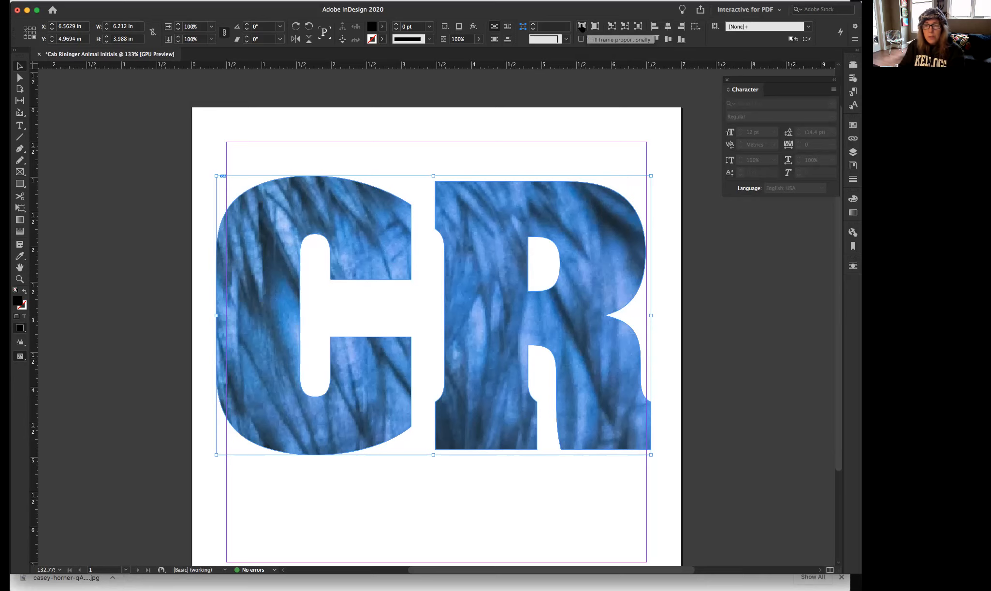
{"action": "left_click", "coordinate": [582, 27]}
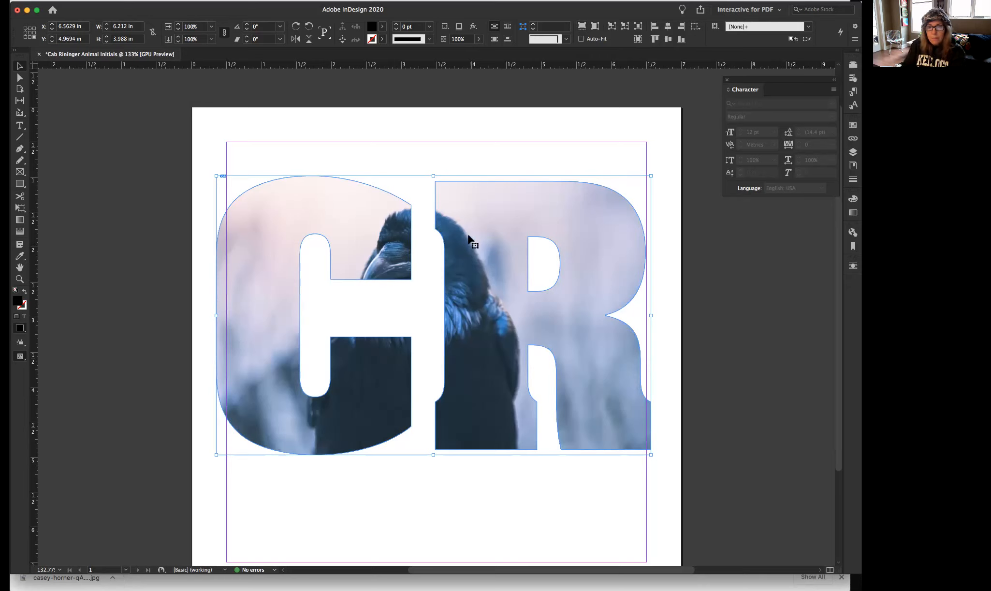
Step: Select the raven photo inside the CR outlines and move it about 0.5 in left and 0.3 in up
{"action": "left_click", "coordinate": [459, 145]}
{"action": "left_click", "coordinate": [508, 289]}
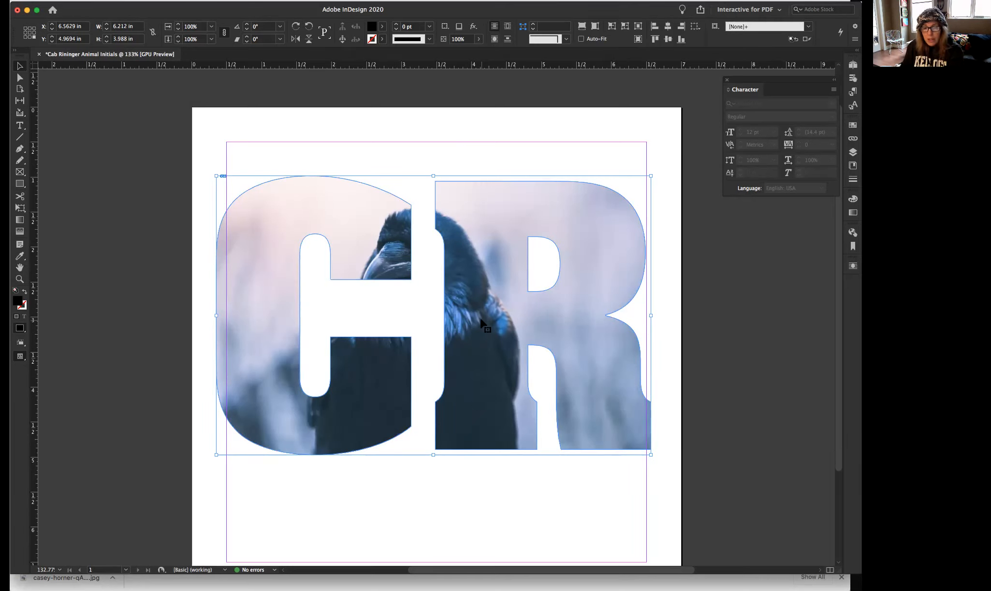
{"action": "left_click", "coordinate": [454, 142]}
{"action": "left_click", "coordinate": [481, 251]}
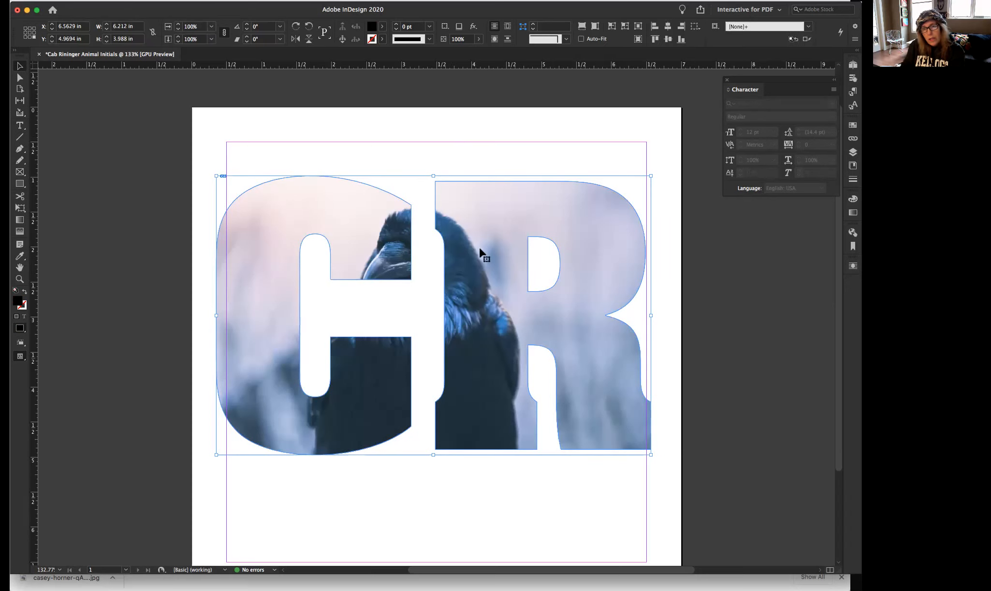
{"action": "double_click", "coordinate": [489, 248]}
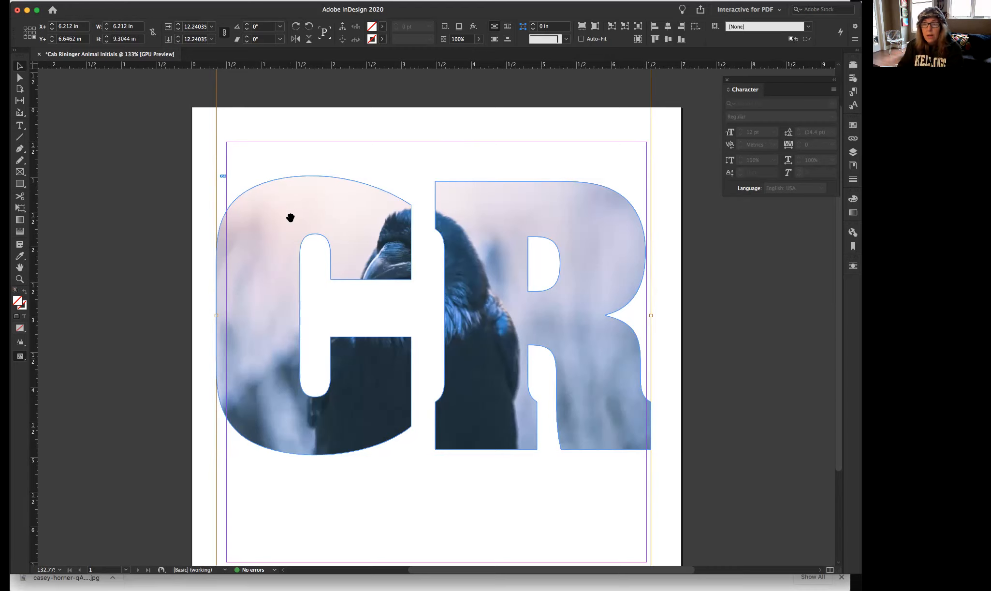
{"action": "mouse_move", "coordinate": [480, 258]}
{"action": "left_mouse_down"}
{"action": "mouse_move", "coordinate": [446, 253]}
{"action": "mouse_move", "coordinate": [477, 285]}
{"action": "mouse_move", "coordinate": [476, 274]}
{"action": "left_mouse_up"}
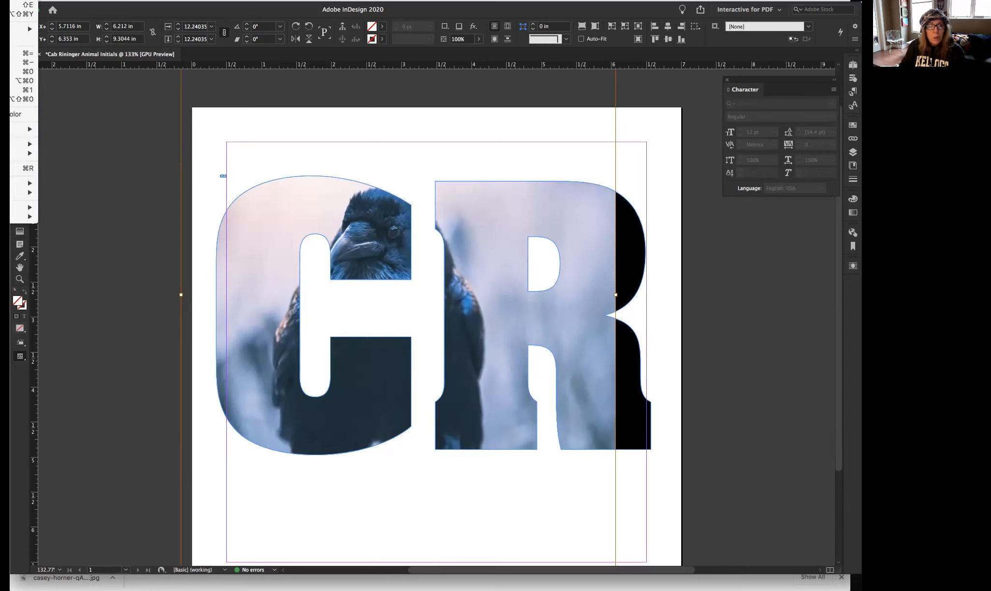
Step: Scale the raven photo proportionally to about 9.93 x 14.87 in and move it so the bird's head falls within the C
{"action": "key", "text": "super+minus"}
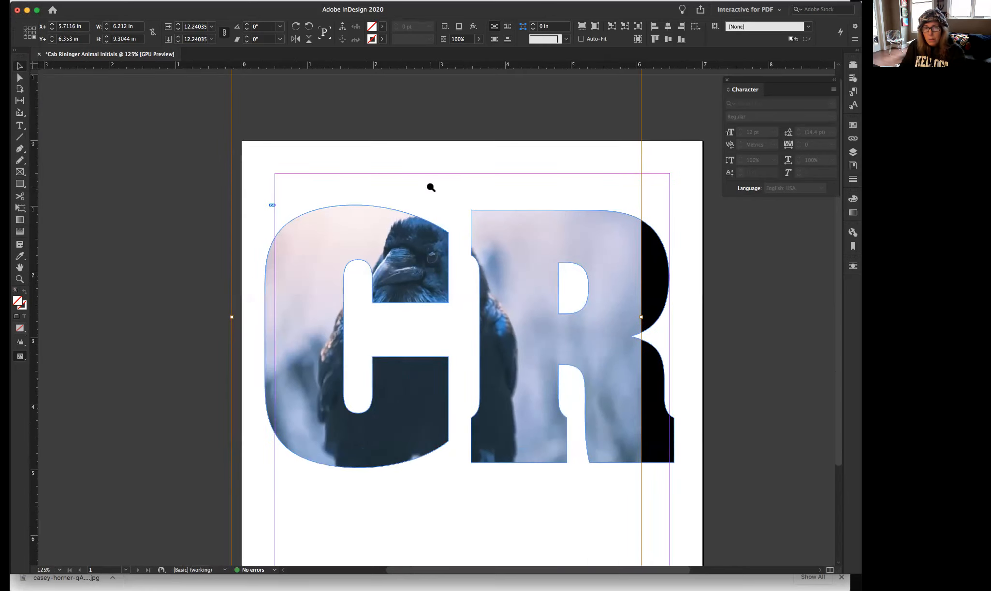
{"action": "key", "text": "super+minus"}
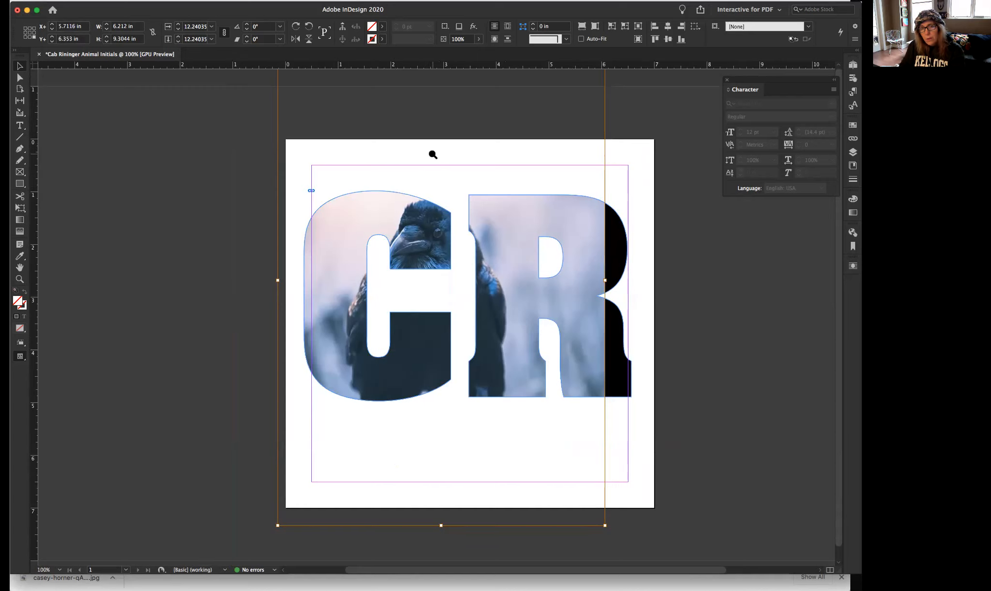
{"action": "key", "text": "super+minus"}
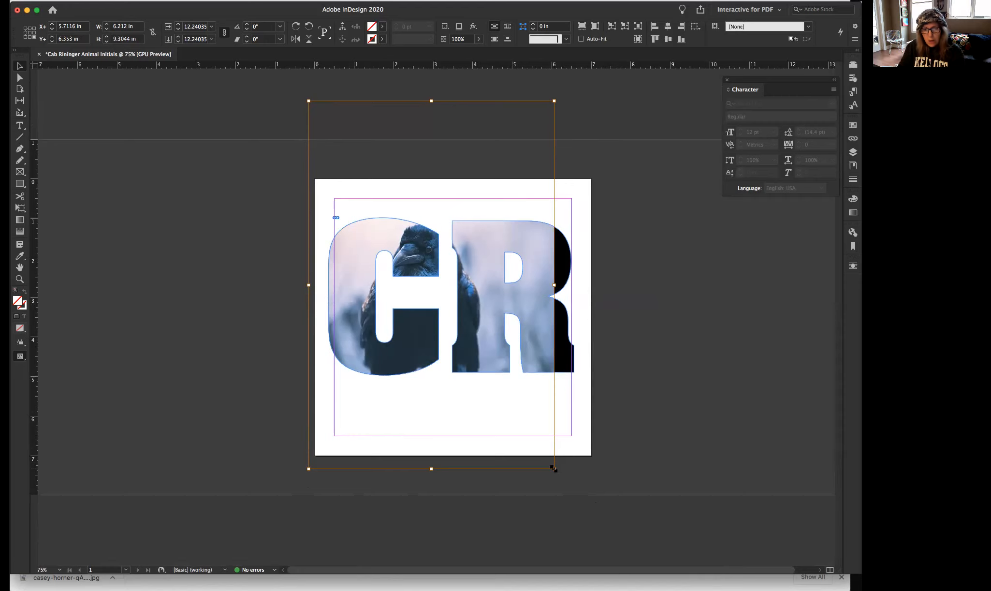
{"action": "left_click_drag", "start_coordinate": [554, 469], "coordinate": [701, 573]}
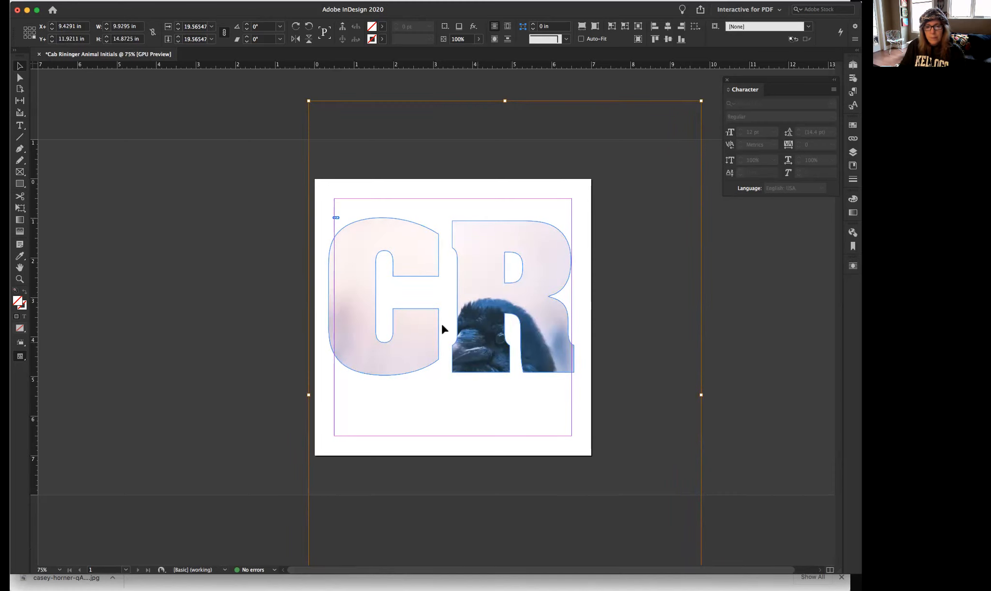
{"action": "left_click_drag", "start_coordinate": [484, 343], "coordinate": [401, 275]}
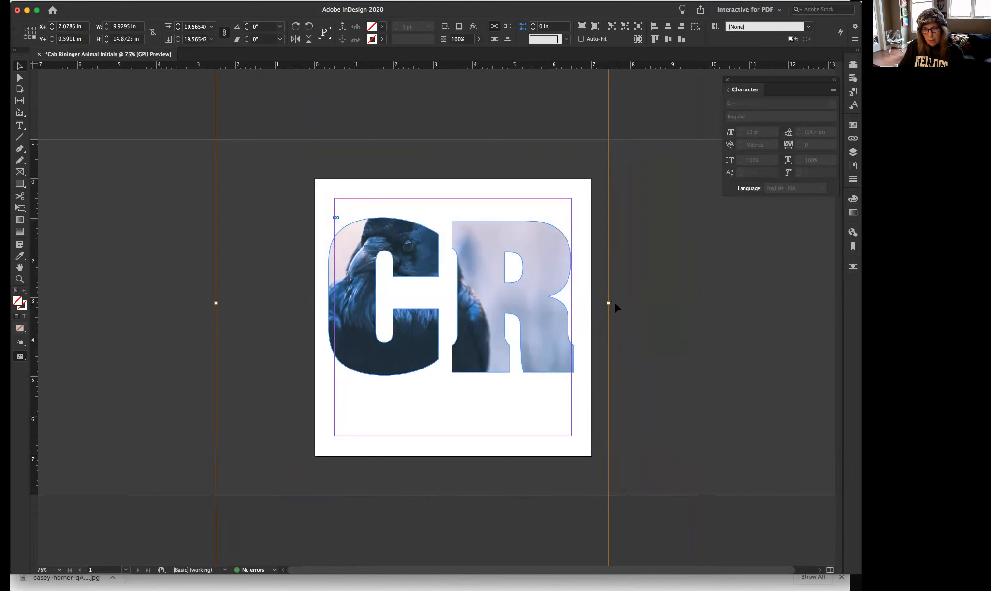
Step: Enlarge the raven photo to about 12.82 x 19.2 in, nudge it so the eye shows inside the R, and deselect it
{"action": "left_click_drag", "start_coordinate": [609, 303], "coordinate": [695, 320]}
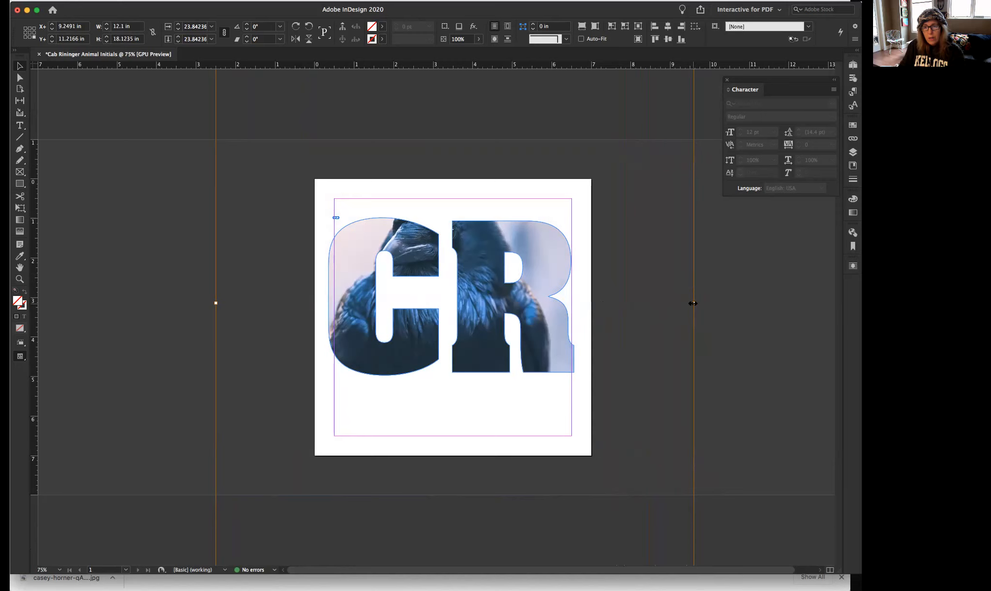
{"action": "left_click_drag", "start_coordinate": [694, 303], "coordinate": [723, 303]}
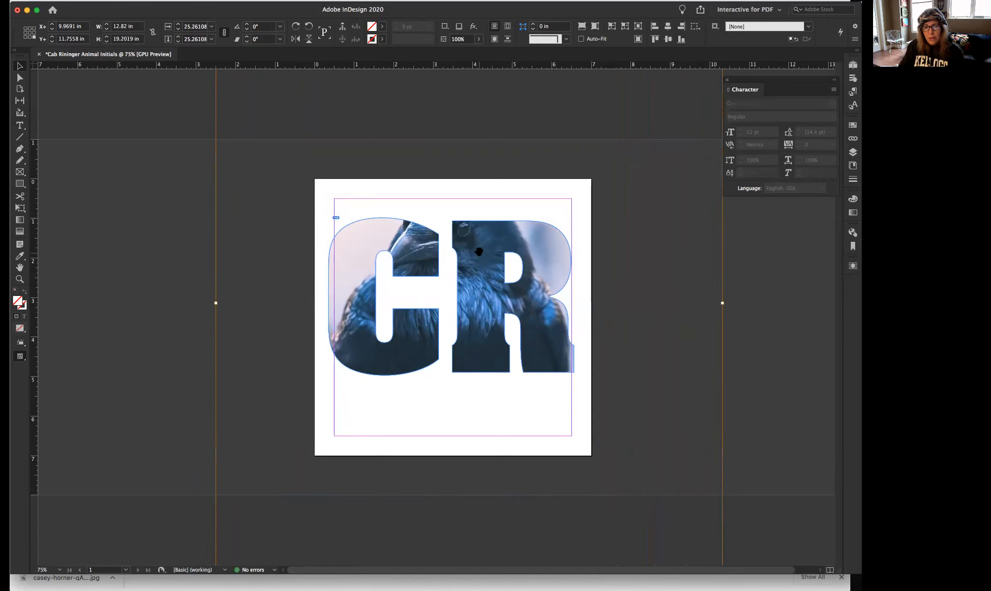
{"action": "mouse_move", "coordinate": [482, 249]}
{"action": "left_mouse_down"}
{"action": "mouse_move", "coordinate": [483, 261]}
{"action": "mouse_move", "coordinate": [474, 253]}
{"action": "left_mouse_up"}
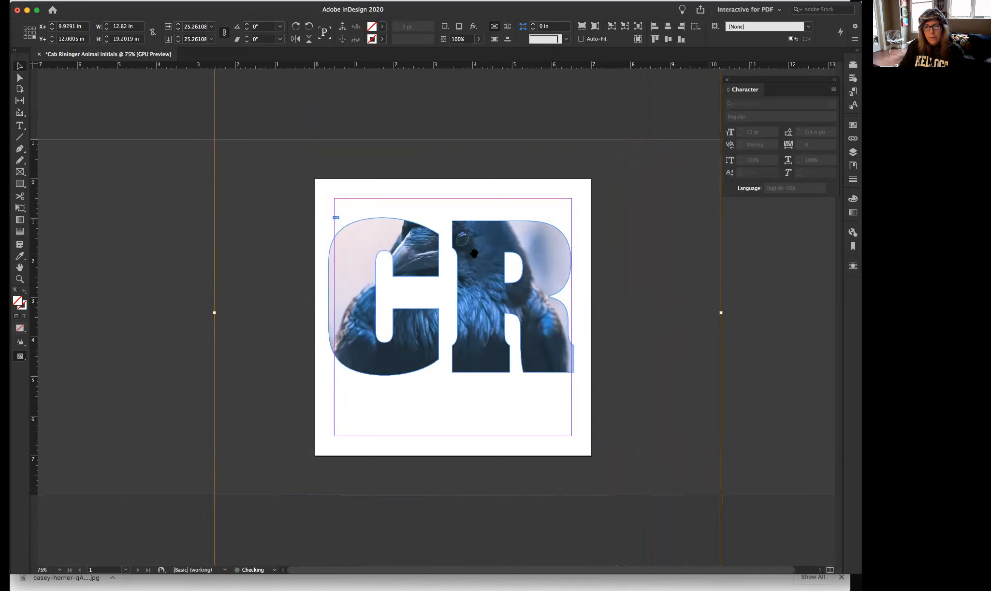
{"action": "left_click", "coordinate": [735, 311]}
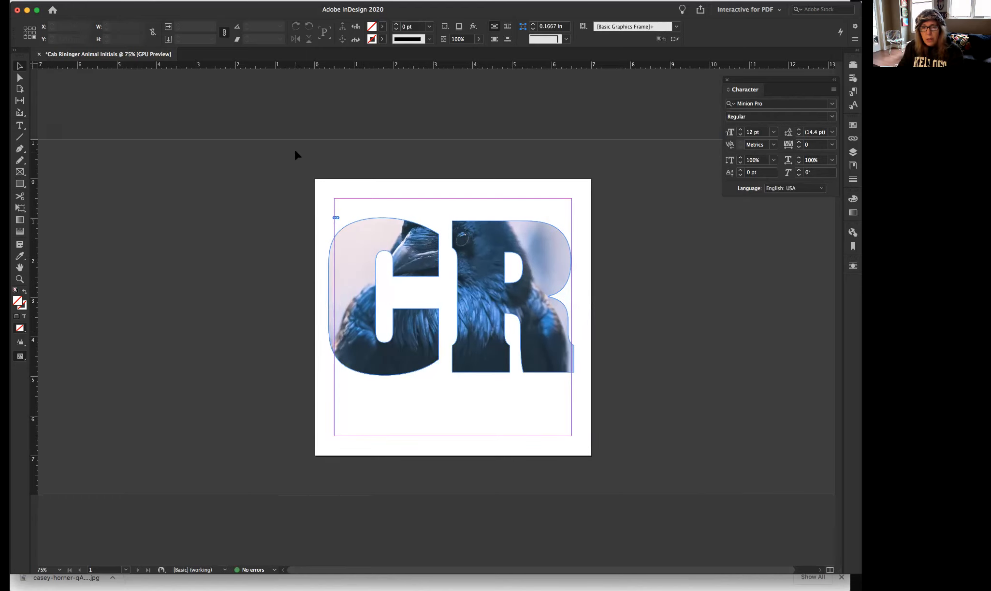
Step: Preview the page without guides and move the photo-filled CR letters about 0.1 in right and down
{"action": "key", "text": "w"}
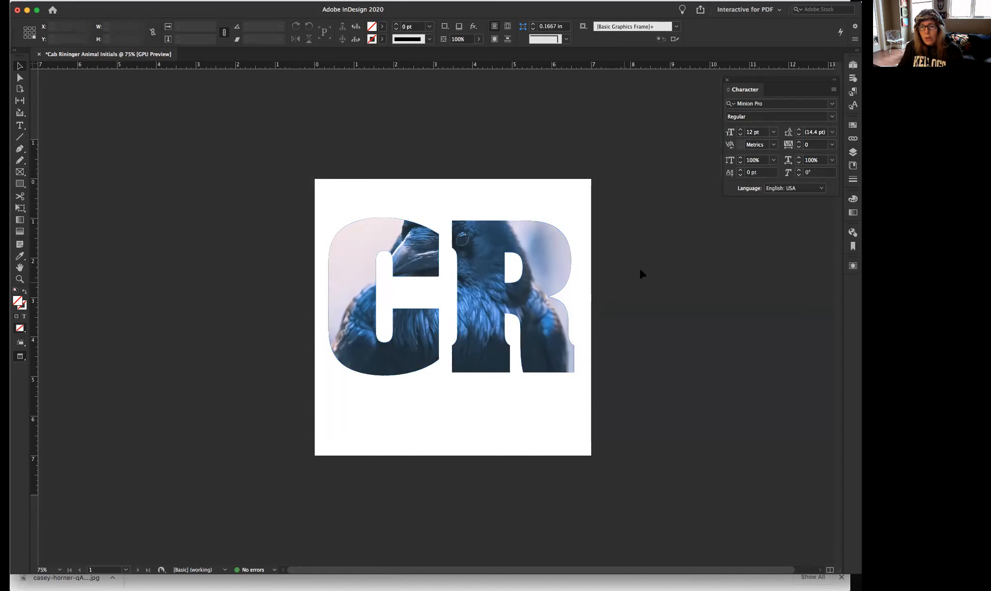
{"action": "left_click", "coordinate": [548, 276]}
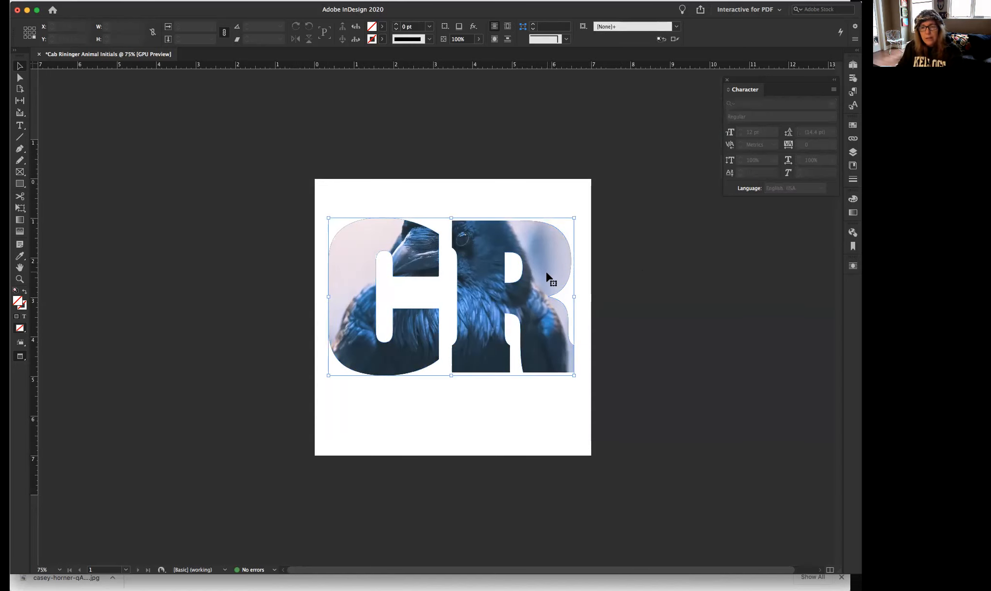
{"action": "left_click_drag", "start_coordinate": [547, 273], "coordinate": [550, 276]}
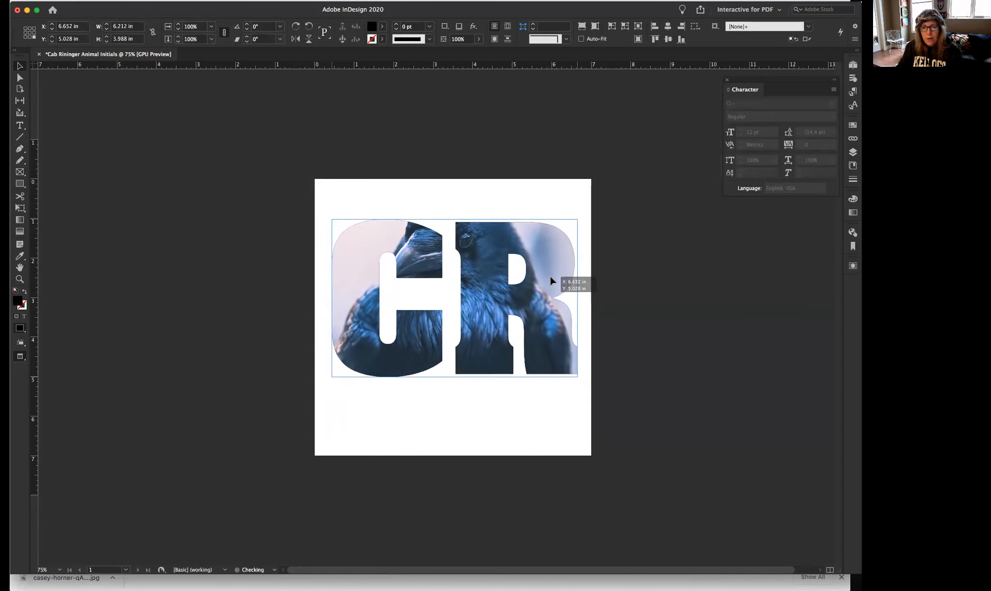
{"action": "left_click", "coordinate": [622, 286]}
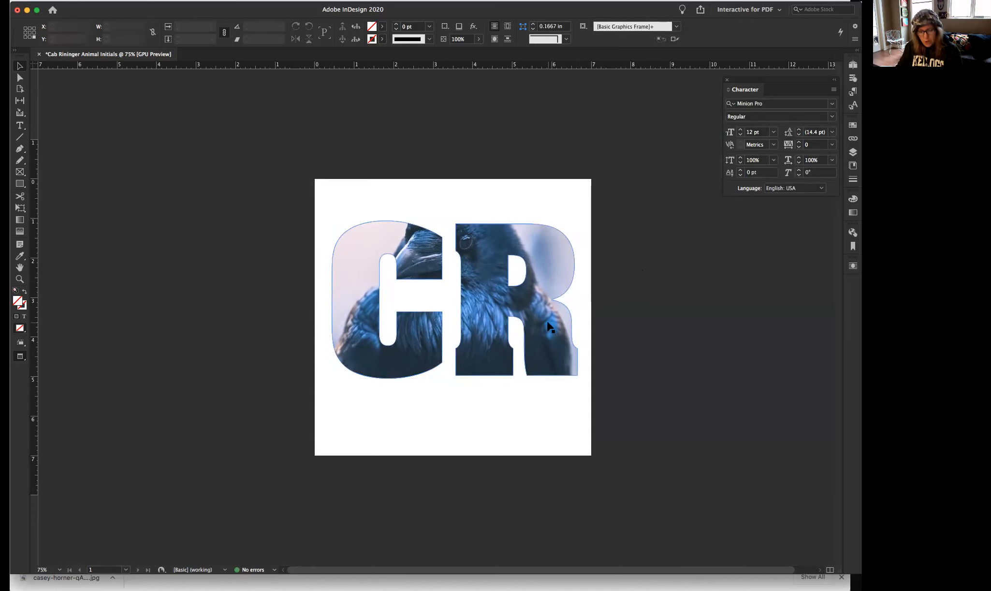
Step: Compare the page with guides and frame edges shown against the clean preview, ending in the preview
{"action": "key", "text": "w"}
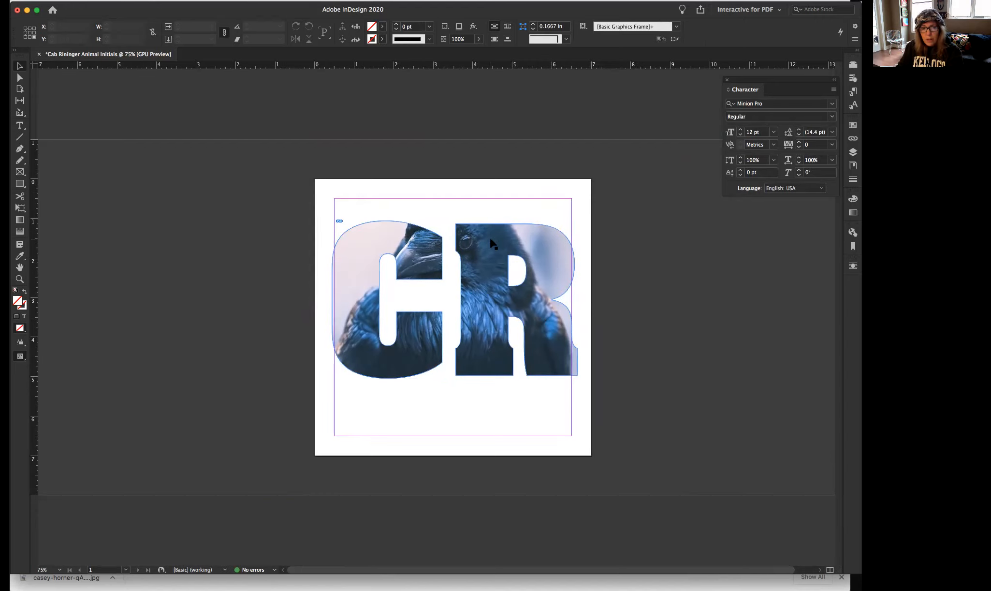
{"action": "key", "text": "w"}
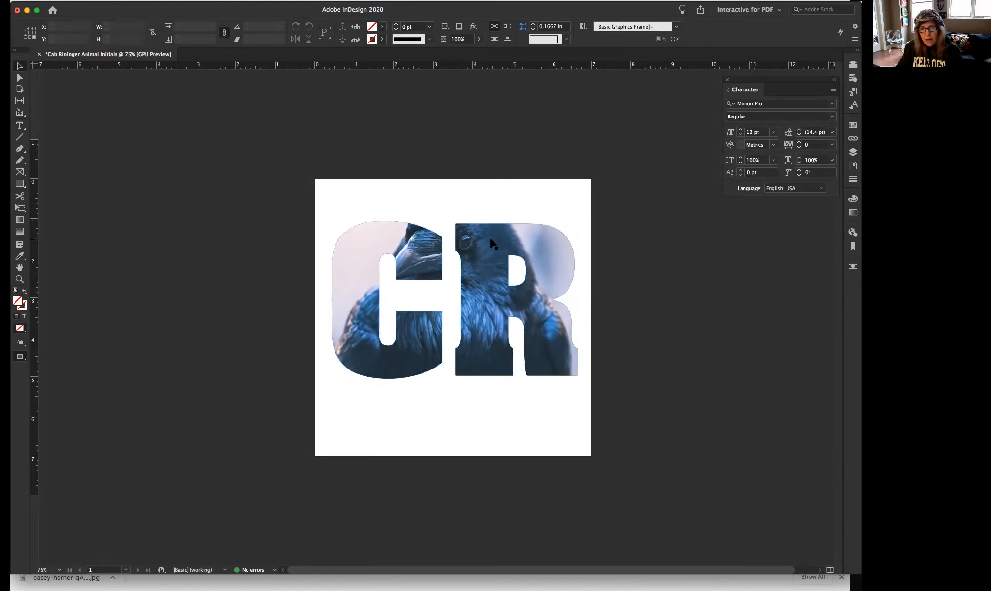
{"action": "key", "text": "w"}
{"action": "key", "text": "w"}
{"action": "key", "text": "w"}
{"action": "key", "text": "w"}
{"action": "key", "text": "w"}
{"action": "key", "text": "w"}
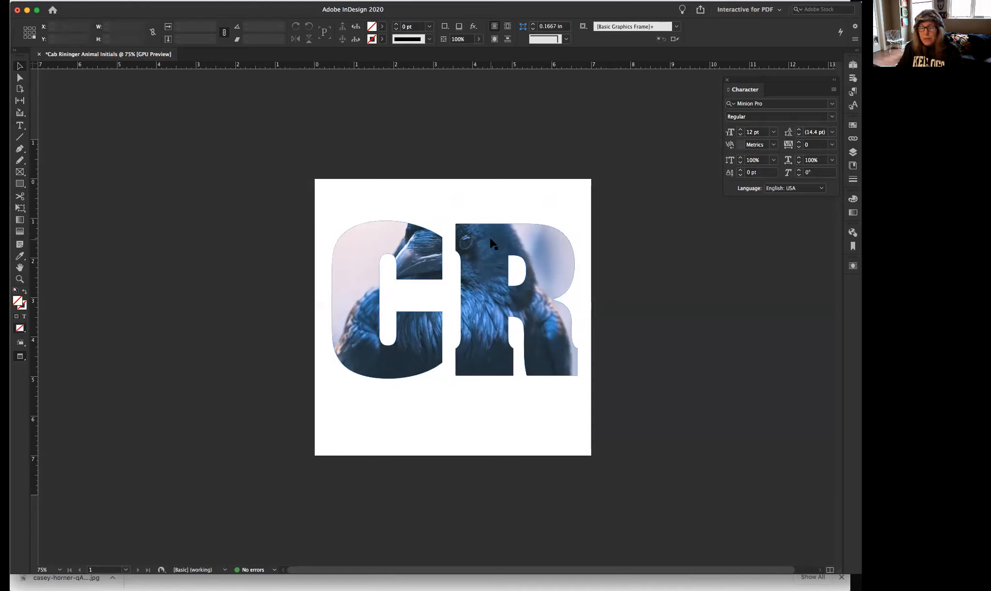
{"action": "key", "text": "w"}
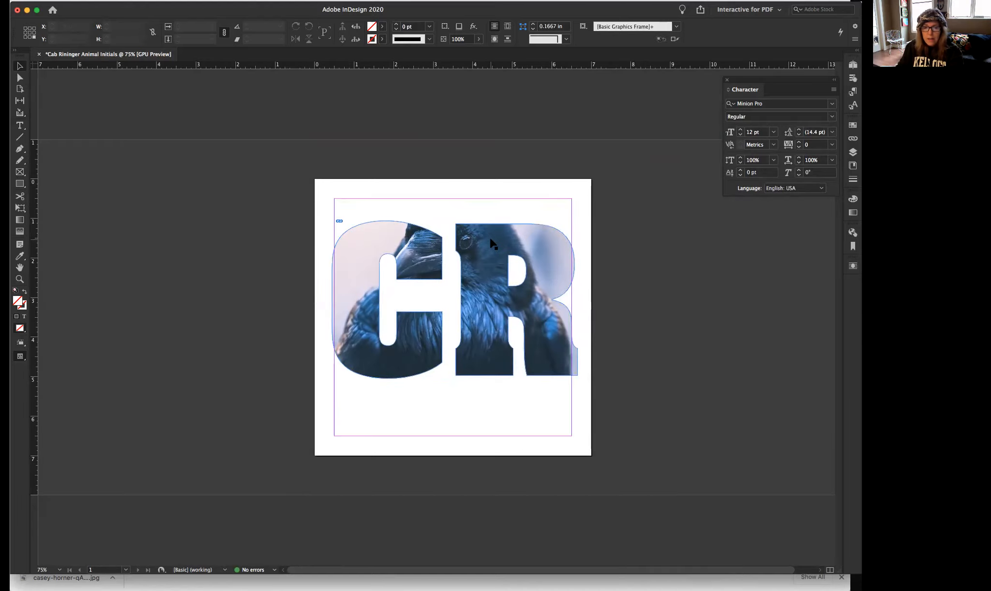
{"action": "key", "text": "w"}
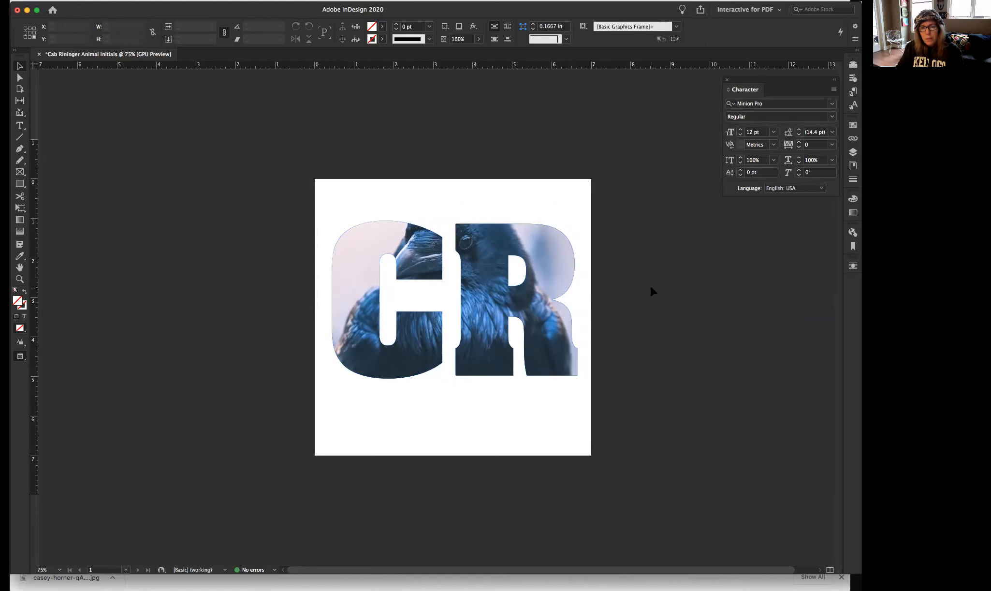
Step: Create a text frame about 5.97 x 1.3 in below the CR letters and enter the designer's full name in capitals
{"action": "left_click", "coordinate": [20, 127]}
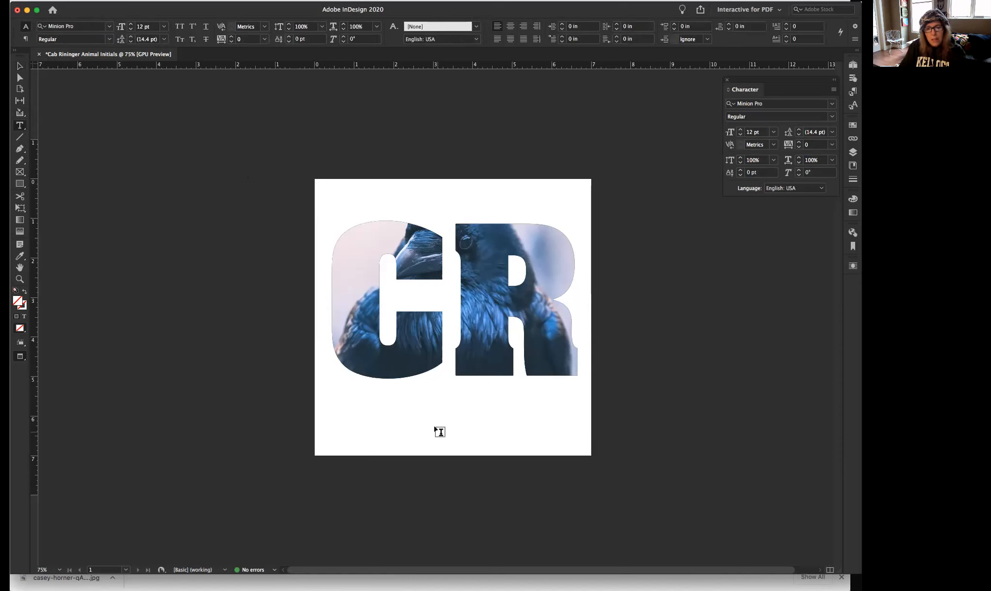
{"action": "left_click_drag", "start_coordinate": [342, 385], "coordinate": [579, 438]}
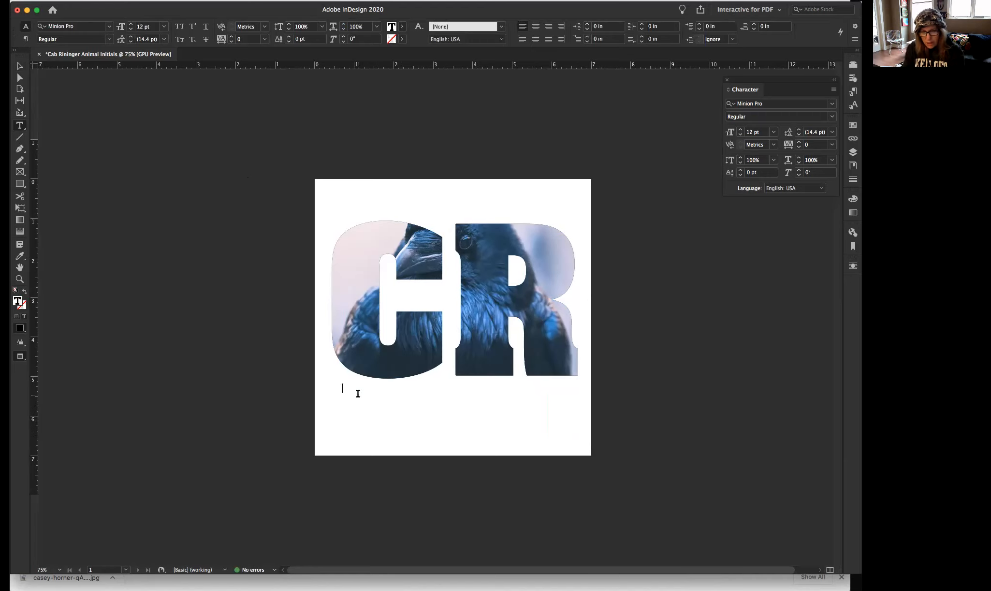
{"action": "type", "text": "CAB"}
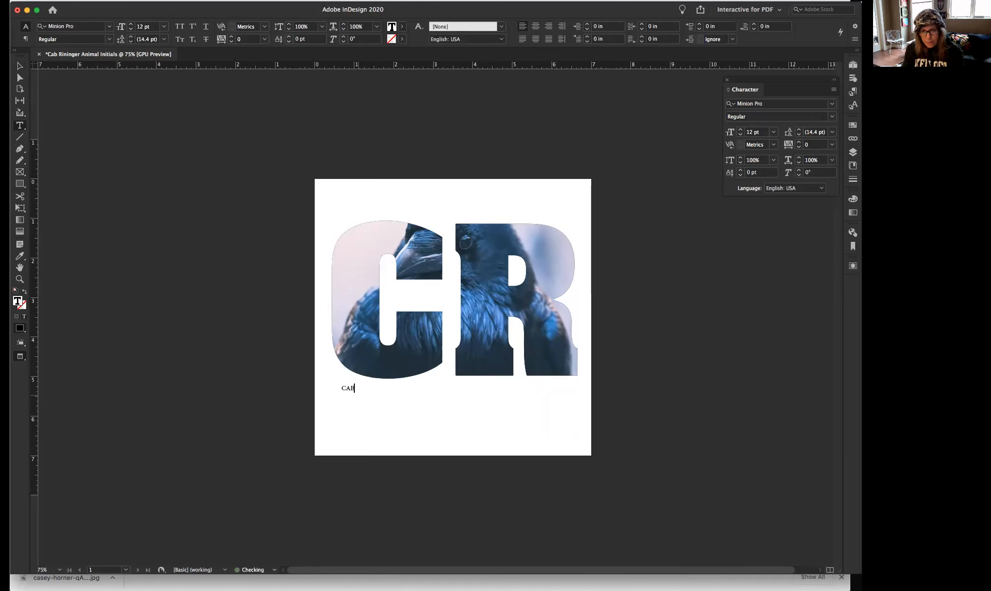
{"action": "type", "text": " RININGER"}
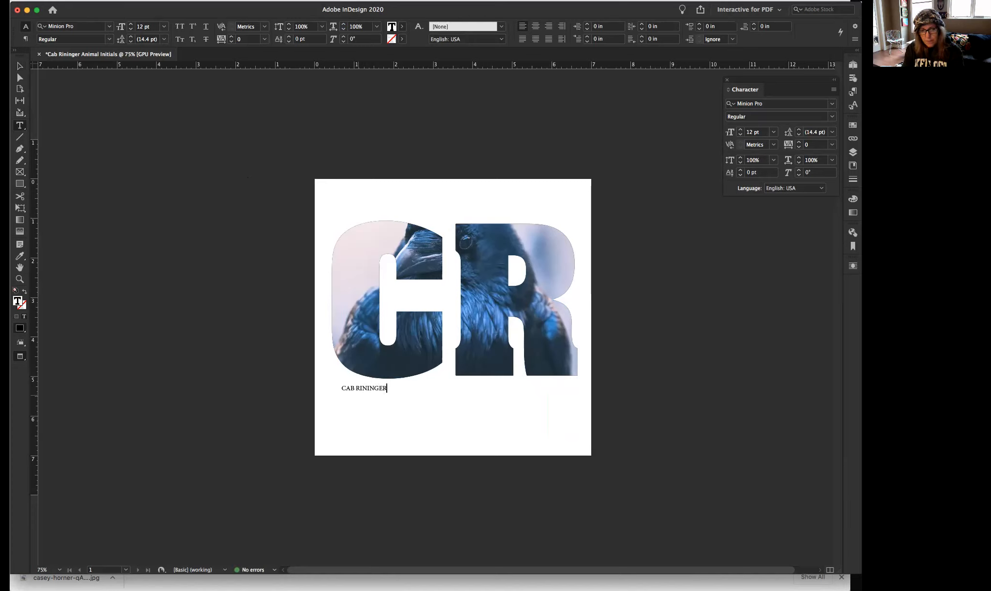
Step: Add the sentence "I chose a raven because they always have an EYE on me." on a new line below the name
{"action": "key", "text": "Return"}
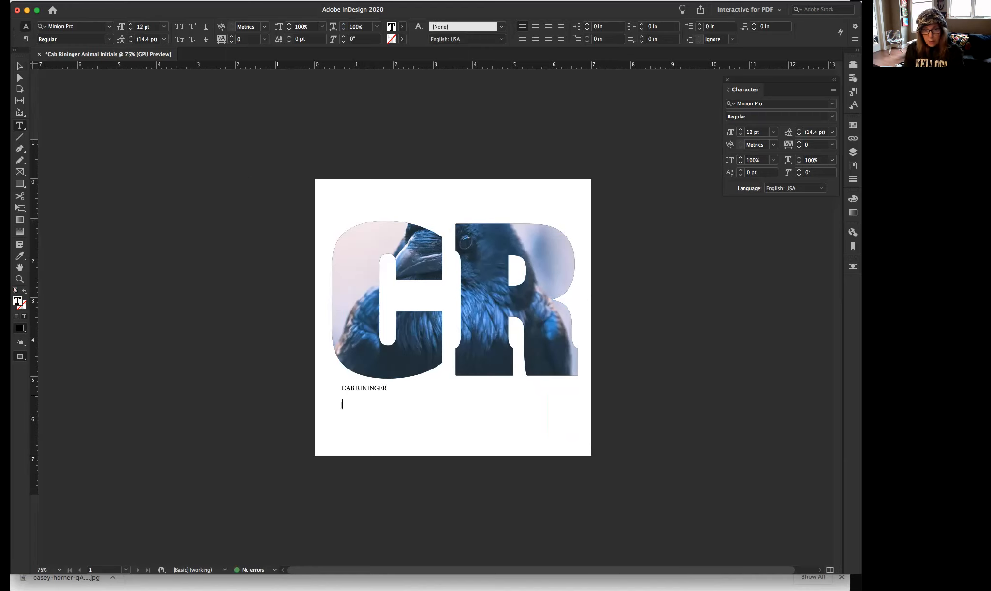
{"action": "type", "text": "I CHOSE"}
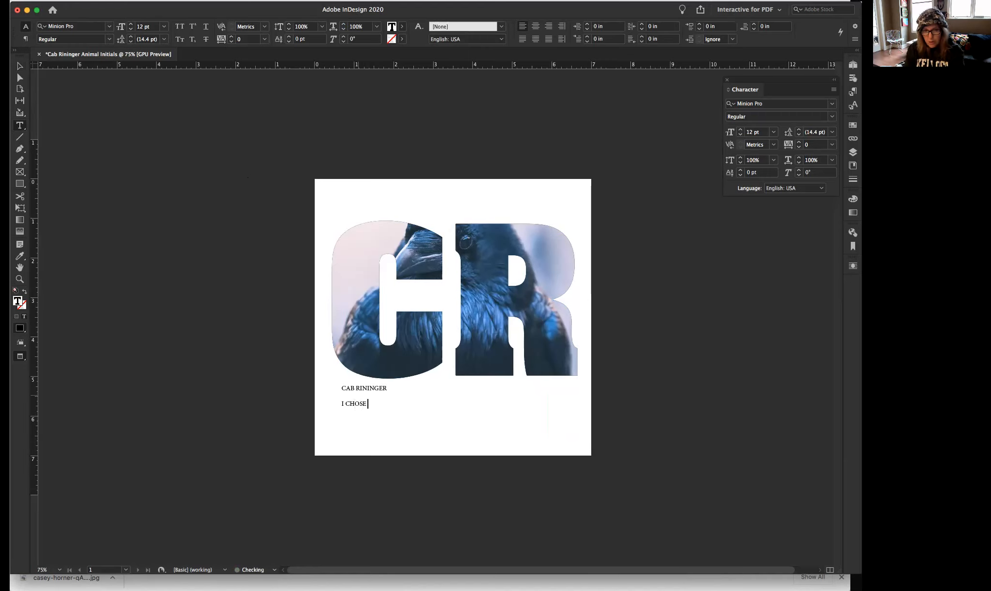
{"action": "key", "text": "BackSpace"}
{"action": "key", "text": "BackSpace"}
{"action": "key", "text": "BackSpace"}
{"action": "type", "text": "c"}
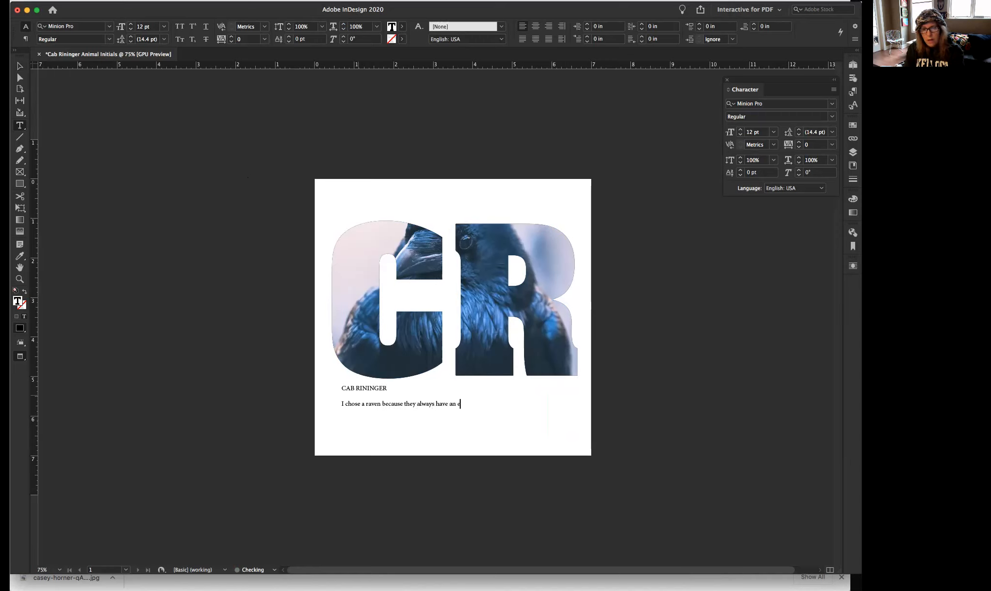
{"action": "type", "text": "EYE on m"}
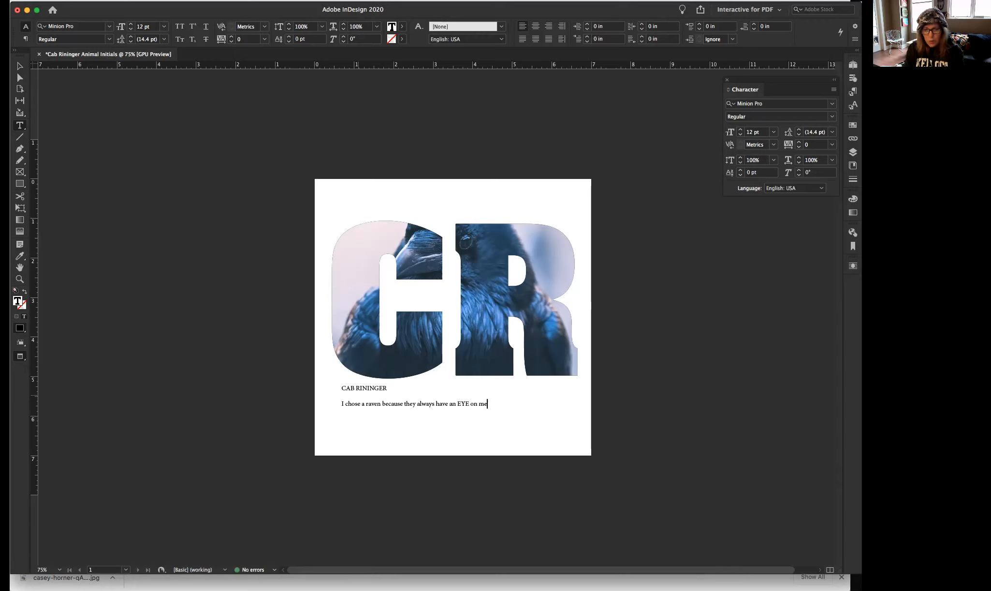
{"action": "type", "text": "e."}
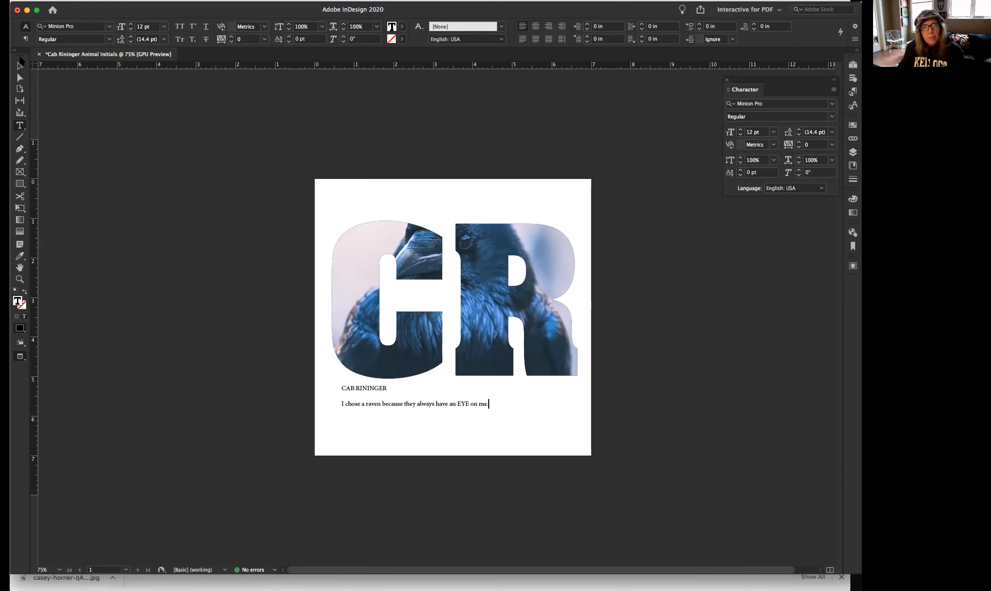
Step: Move the text frame about 0.24 in down and 0.06 in right, and center-align both lines of its text
{"action": "left_click", "coordinate": [18, 65]}
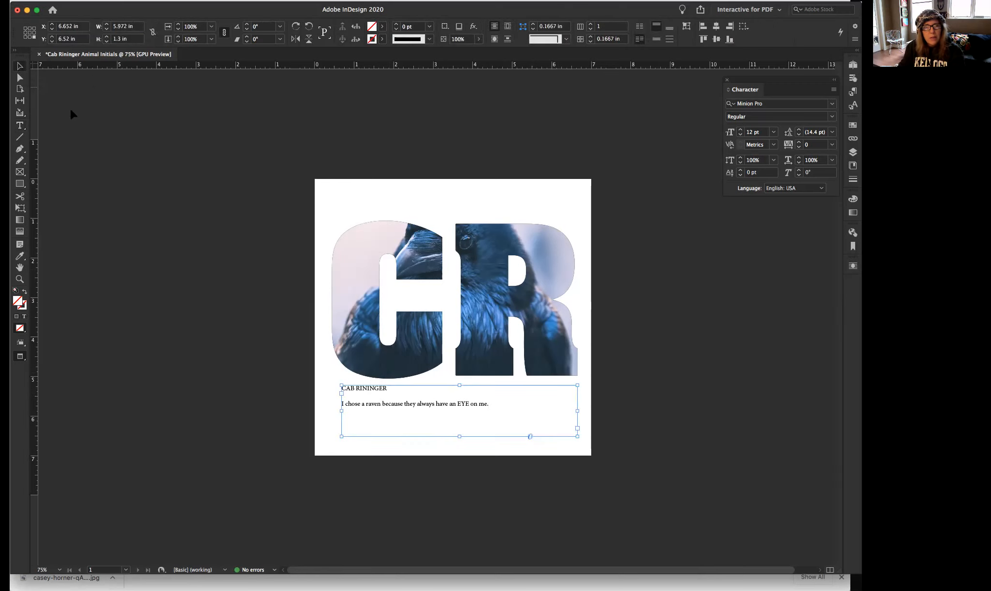
{"action": "mouse_move", "coordinate": [386, 412]}
{"action": "left_mouse_down"}
{"action": "mouse_move", "coordinate": [443, 420]}
{"action": "mouse_move", "coordinate": [336, 409]}
{"action": "mouse_move", "coordinate": [416, 424]}
{"action": "mouse_move", "coordinate": [406, 414]}
{"action": "left_mouse_up"}
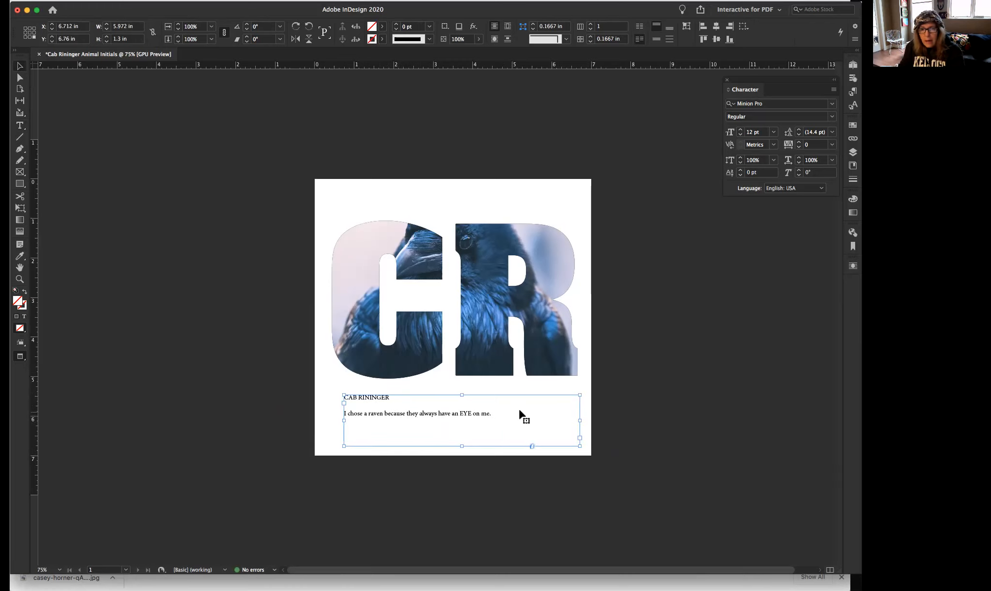
{"action": "left_click", "coordinate": [20, 126]}
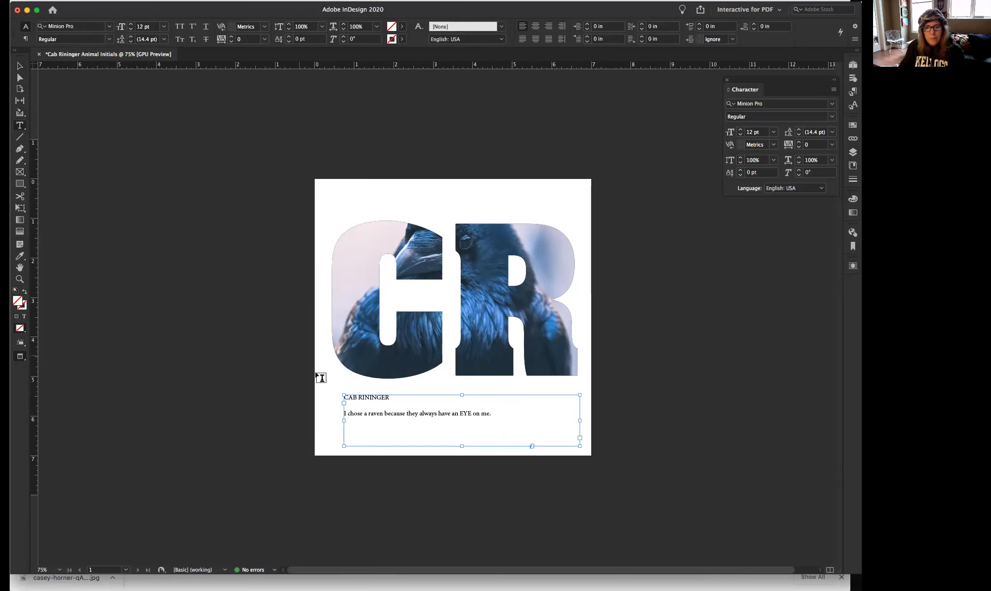
{"action": "left_click", "coordinate": [382, 411]}
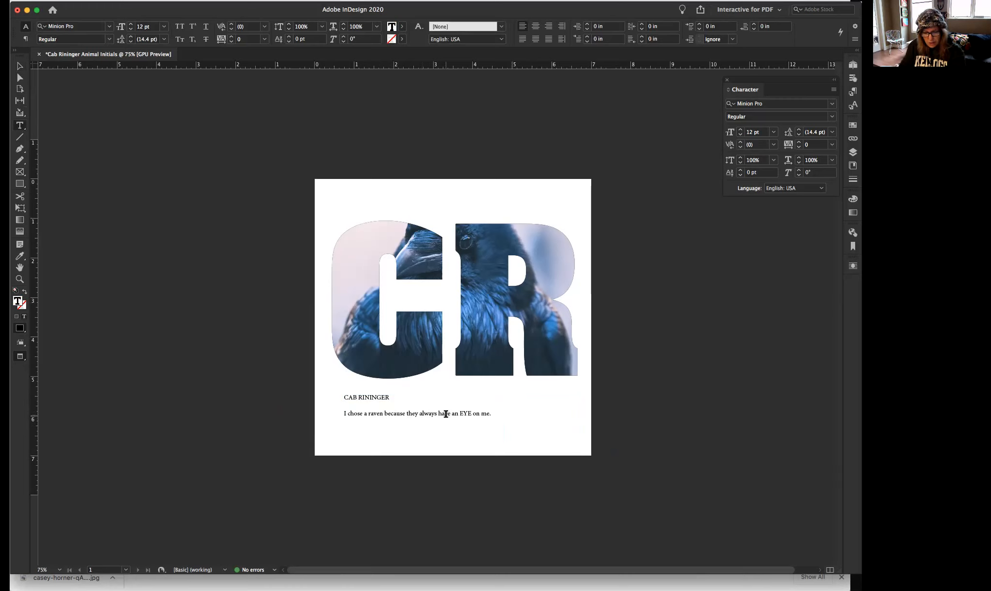
{"action": "left_click_drag", "start_coordinate": [492, 414], "coordinate": [332, 382]}
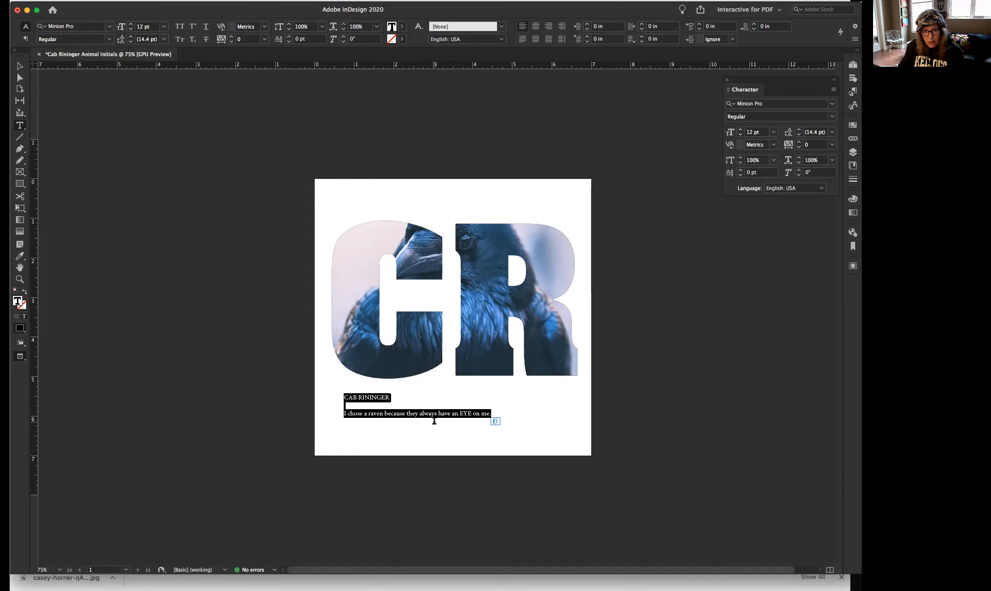
{"action": "left_click", "coordinate": [438, 413]}
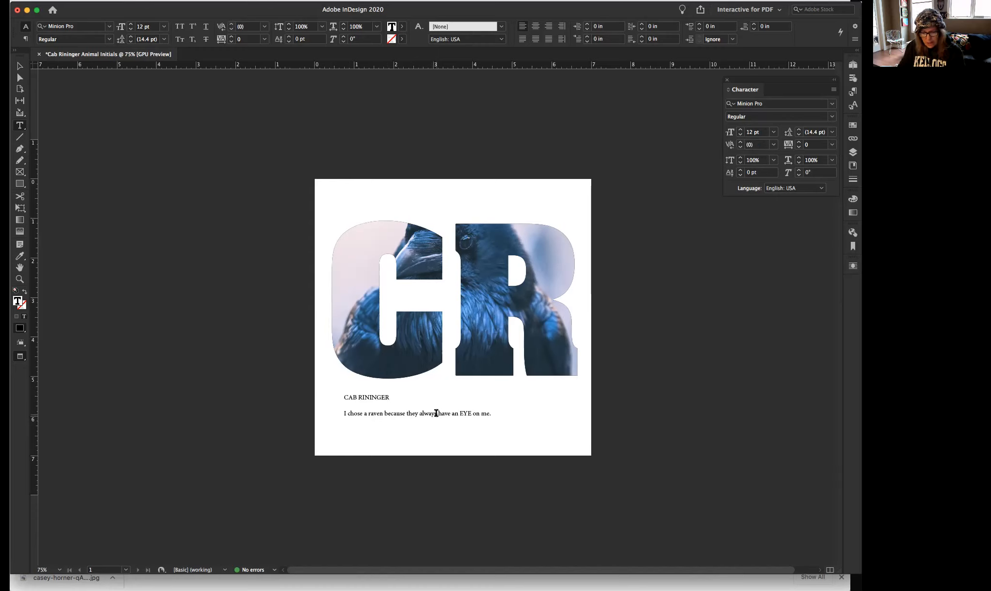
{"action": "key", "text": "super+a"}
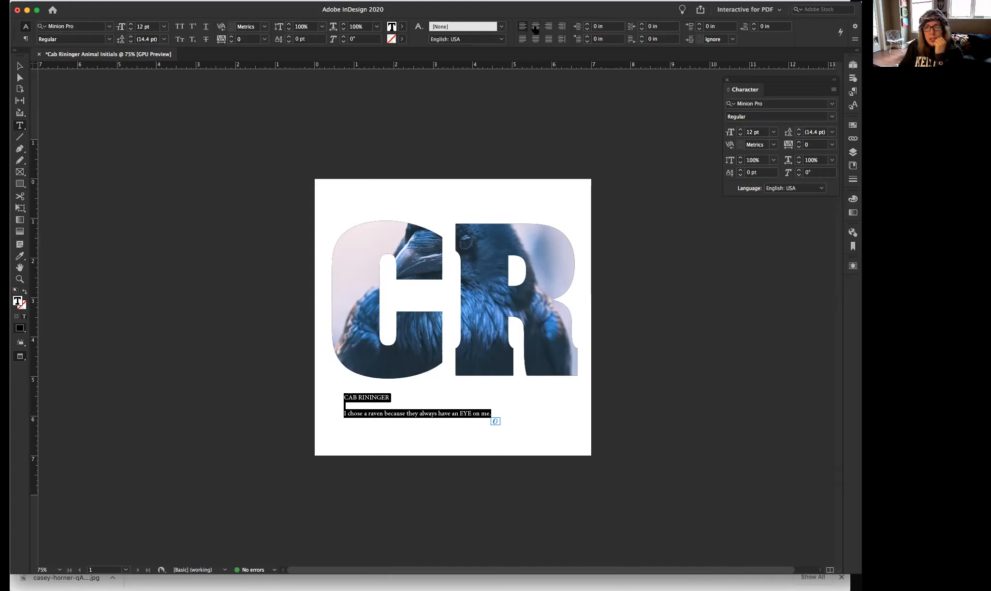
{"action": "left_click", "coordinate": [536, 29]}
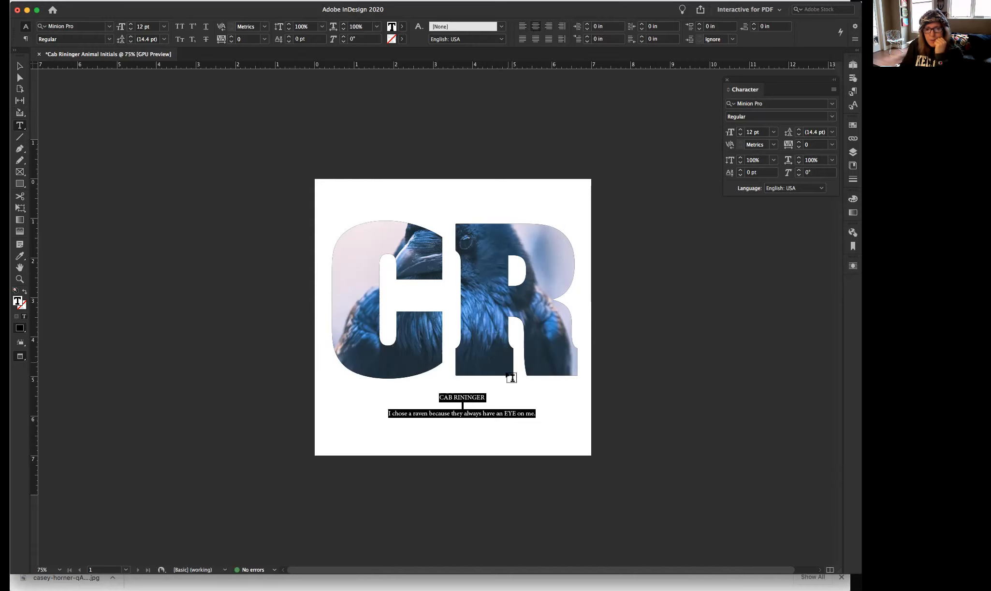
Step: Set the name line below the letters to 18 pt leading and a 20 pt font size
{"action": "double_click", "coordinate": [473, 397]}
{"action": "triple_click", "coordinate": [473, 396]}
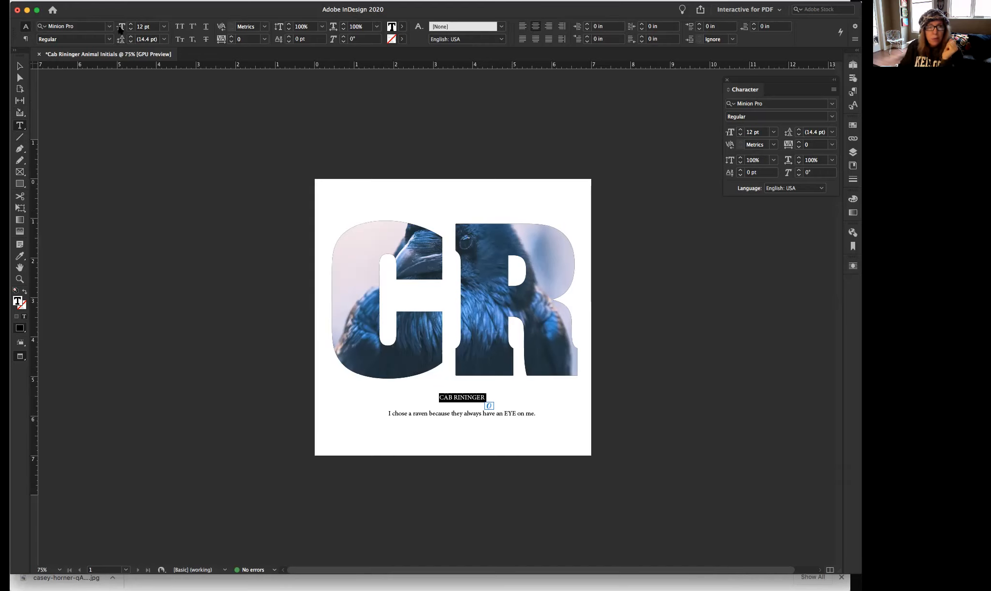
{"action": "left_click", "coordinate": [131, 36]}
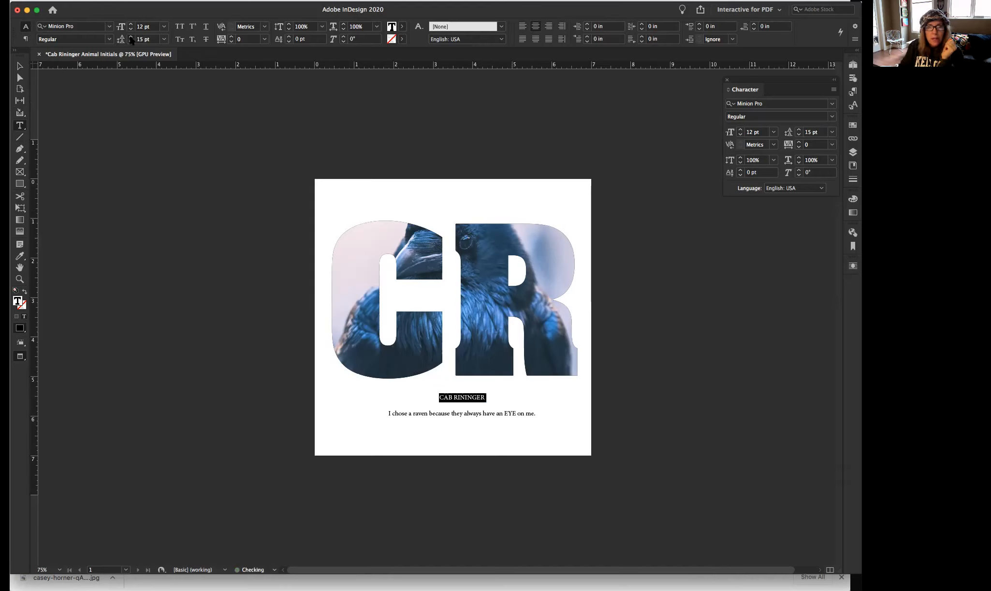
{"action": "left_click", "coordinate": [131, 36]}
{"action": "left_click", "coordinate": [463, 397]}
{"action": "triple_click", "coordinate": [463, 397]}
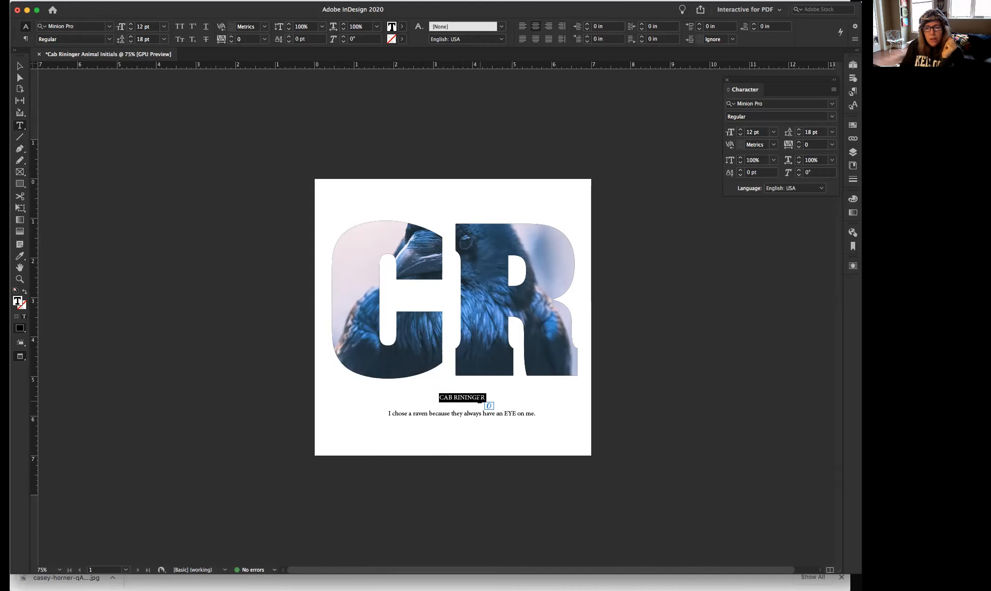
{"action": "left_click", "coordinate": [741, 130]}
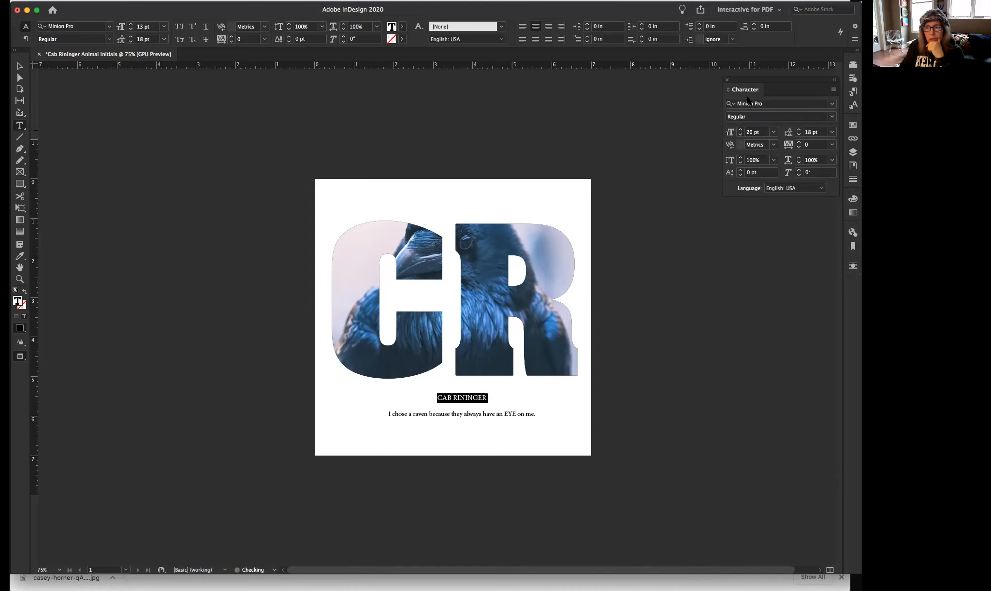
{"action": "left_click", "coordinate": [740, 130]}
Step: Move the Character panel closer to the page, and practise closing and reopening it
{"action": "left_click_drag", "start_coordinate": [742, 82], "coordinate": [681, 103]}
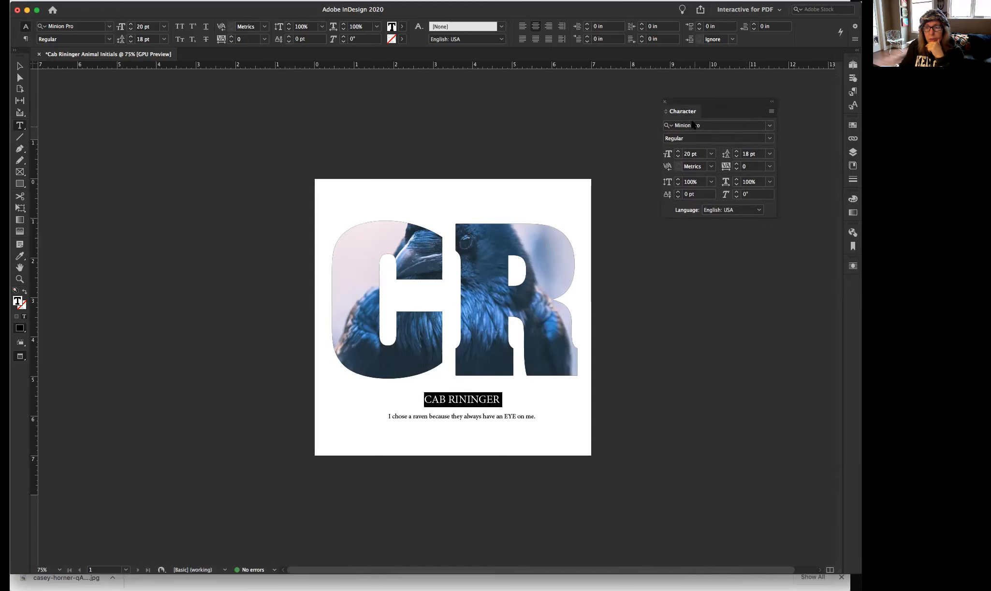
{"action": "left_click", "coordinate": [665, 102]}
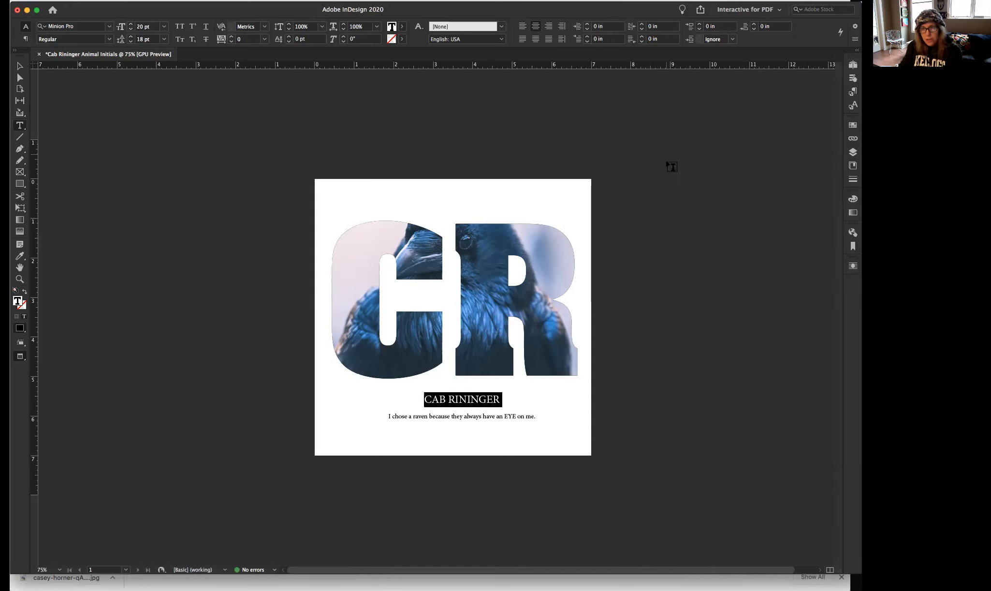
{"action": "key", "text": "super+t"}
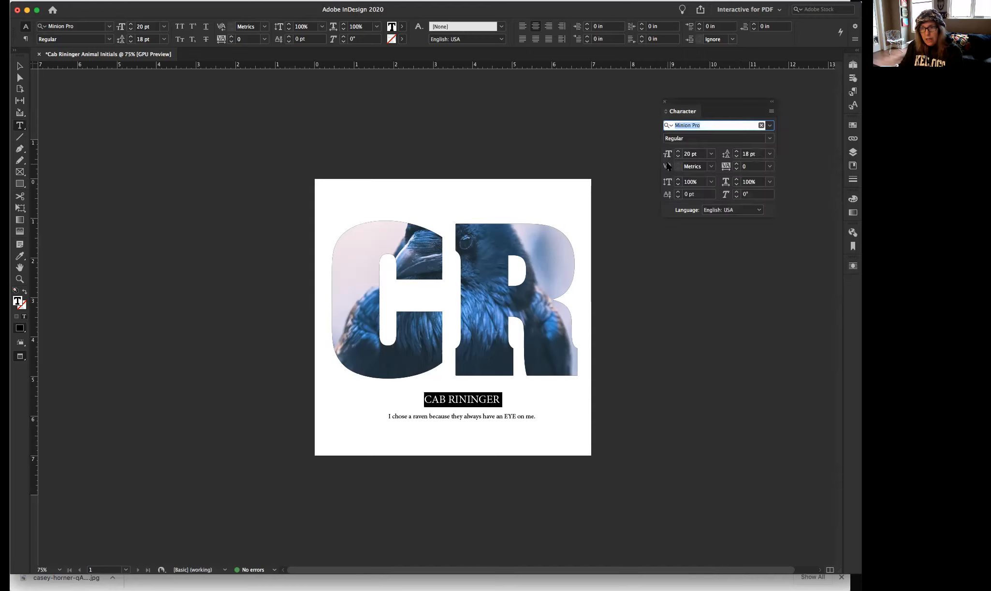
{"action": "left_click", "coordinate": [665, 103]}
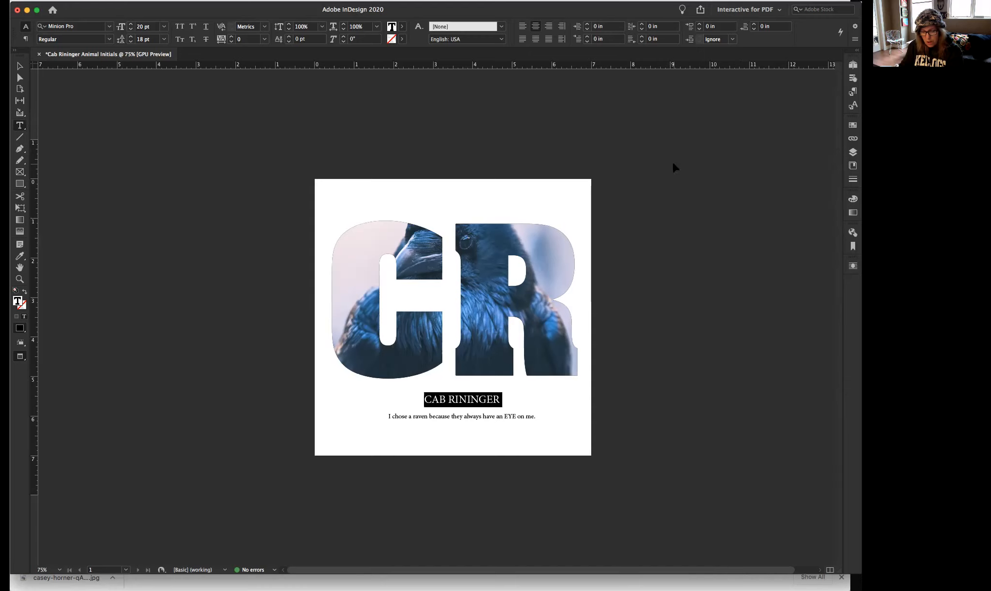
{"action": "key", "text": "super+t"}
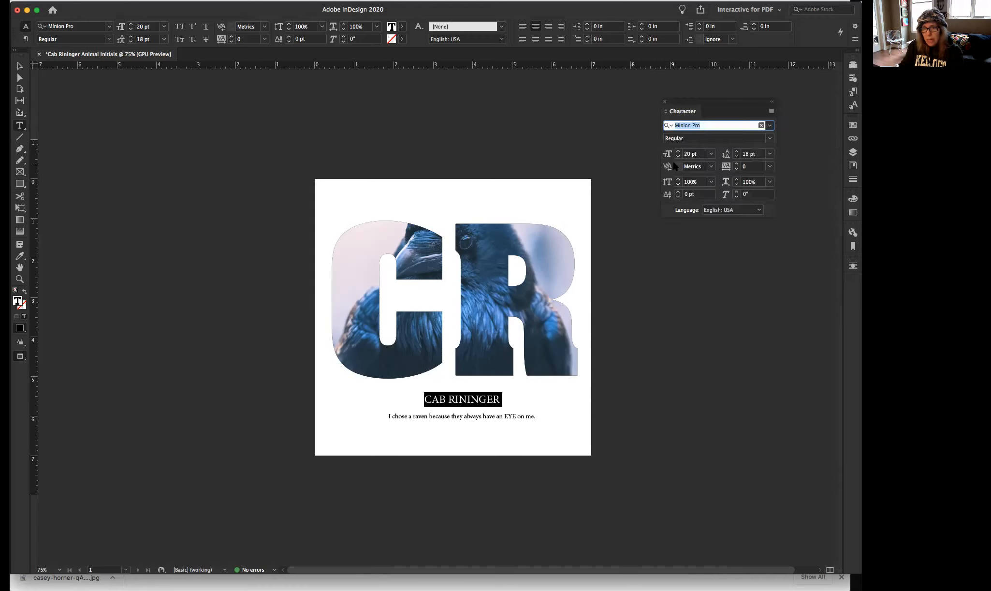
Step: Set the font size of the name line below the letters to 35 pt
{"action": "left_click", "coordinate": [681, 156]}
{"action": "left_click", "coordinate": [710, 126]}
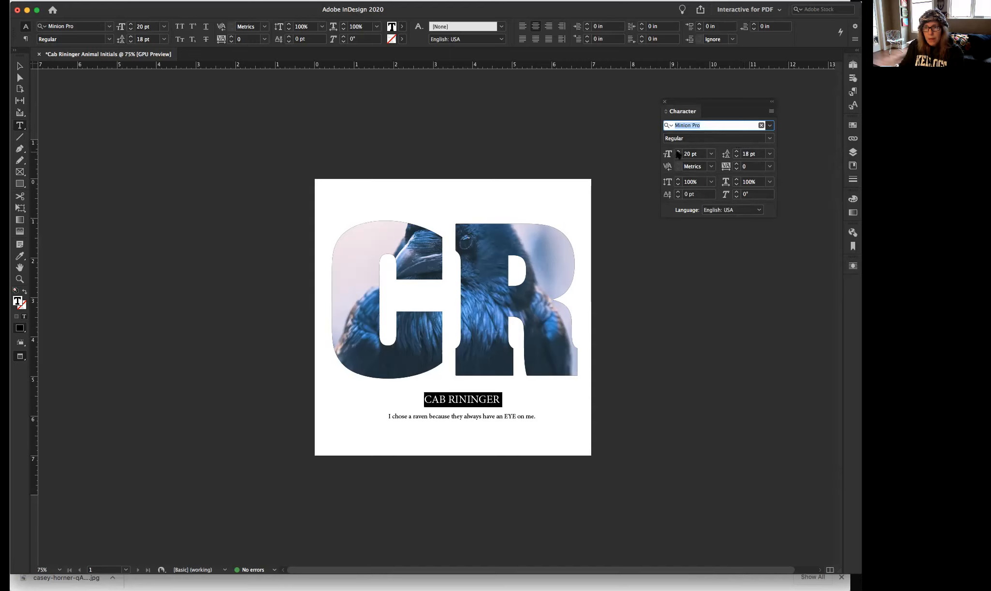
{"action": "left_click", "coordinate": [678, 151]}
{"action": "left_click", "coordinate": [678, 151]}
{"action": "left_click", "coordinate": [679, 151]}
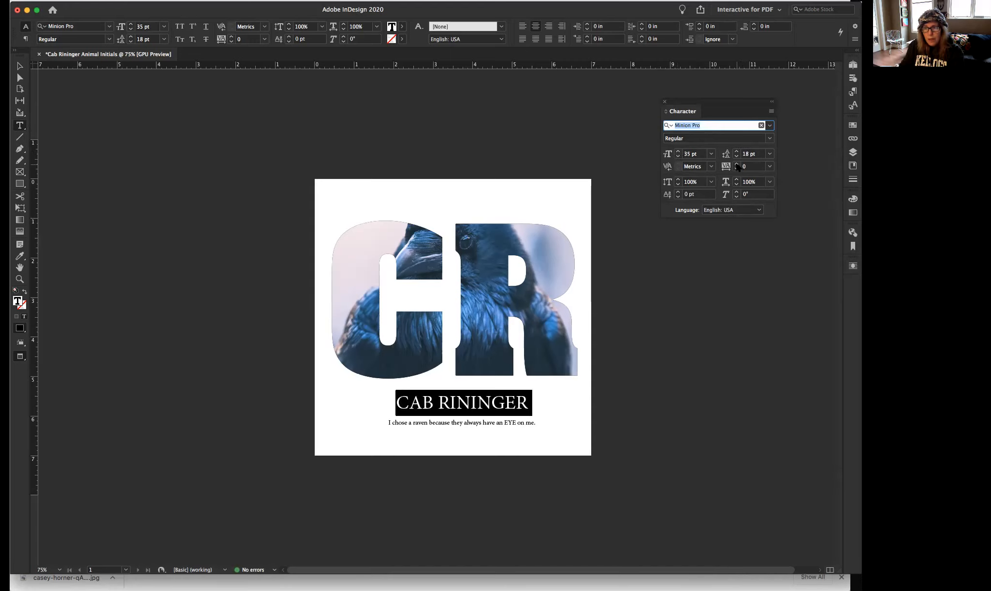
Step: Set the name line's tracking to 350
{"action": "left_click", "coordinate": [737, 164]}
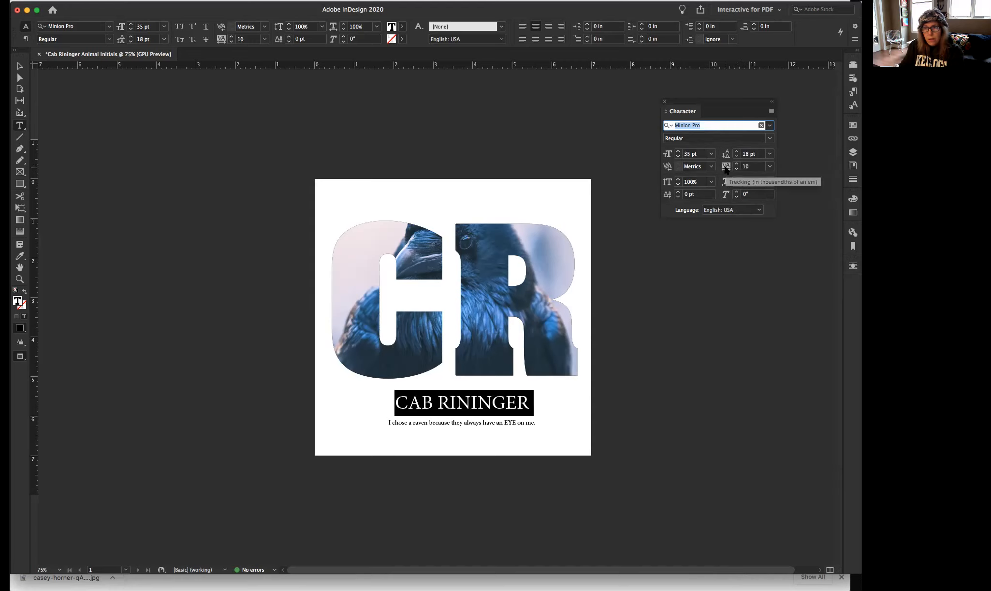
{"action": "left_click", "coordinate": [737, 165]}
{"action": "left_click", "coordinate": [737, 164]}
{"action": "left_click", "coordinate": [737, 165]}
{"action": "left_click", "coordinate": [737, 165]}
{"action": "left_click", "coordinate": [738, 164]}
{"action": "left_click", "coordinate": [737, 164]}
{"action": "left_click", "coordinate": [737, 165]}
{"action": "left_click", "coordinate": [737, 165]}
{"action": "left_click", "coordinate": [737, 165]}
{"action": "left_click", "coordinate": [738, 165]}
{"action": "left_click", "coordinate": [738, 164]}
{"action": "left_click", "coordinate": [737, 165]}
{"action": "left_click", "coordinate": [737, 165]}
{"action": "left_click", "coordinate": [737, 165]}
{"action": "left_click", "coordinate": [737, 164]}
{"action": "left_click", "coordinate": [737, 164]}
{"action": "left_click", "coordinate": [737, 164]}
{"action": "left_click", "coordinate": [737, 164]}
{"action": "left_click", "coordinate": [737, 164]}
{"action": "left_click", "coordinate": [737, 164]}
{"action": "left_click", "coordinate": [737, 164]}
{"action": "left_click", "coordinate": [737, 165]}
{"action": "left_click", "coordinate": [737, 164]}
{"action": "left_click", "coordinate": [737, 164]}
{"action": "left_click", "coordinate": [737, 165]}
{"action": "left_click", "coordinate": [737, 165]}
{"action": "left_click", "coordinate": [737, 164]}
{"action": "left_click", "coordinate": [737, 164]}
{"action": "left_click", "coordinate": [738, 164]}
{"action": "left_click", "coordinate": [737, 165]}
{"action": "left_click", "coordinate": [737, 164]}
Step: Reduce the name line's font size to 30 pt
{"action": "left_click", "coordinate": [678, 157]}
{"action": "left_click", "coordinate": [679, 156]}
{"action": "left_click", "coordinate": [678, 157]}
{"action": "left_click", "coordinate": [679, 156]}
{"action": "left_click", "coordinate": [678, 156]}
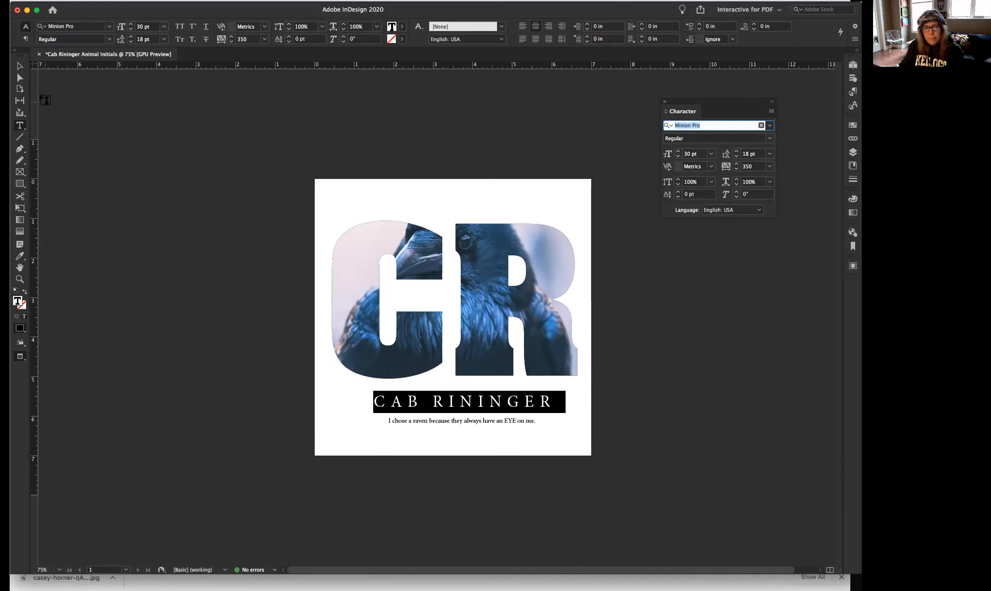
Step: Set the raven sentence below the name to a 15 pt font size and a tracking of 80
{"action": "triple_click", "coordinate": [470, 422]}
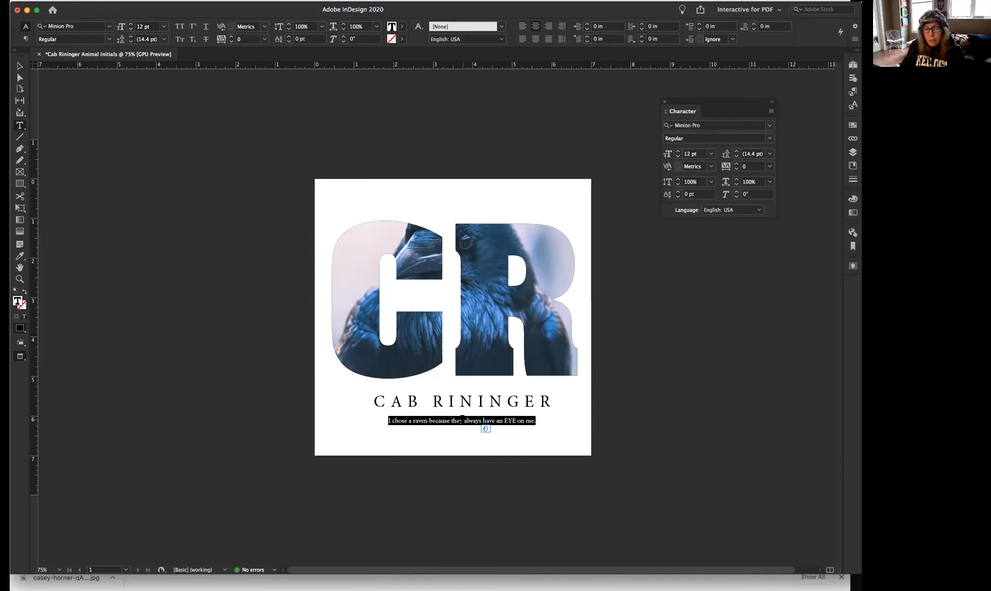
{"action": "left_click", "coordinate": [679, 152]}
{"action": "left_click", "coordinate": [678, 153]}
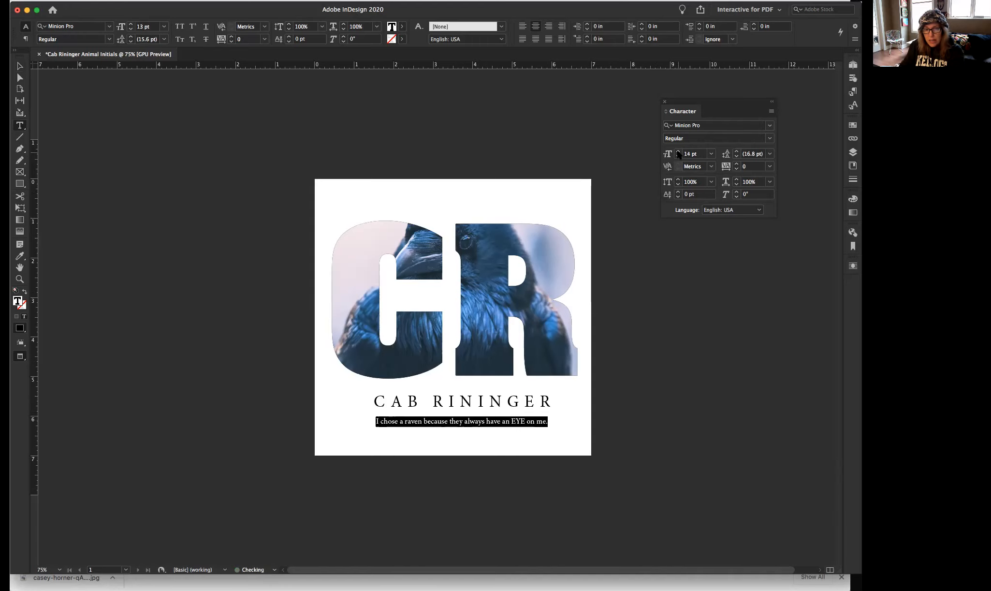
{"action": "left_click", "coordinate": [679, 152]}
{"action": "left_click", "coordinate": [736, 164]}
{"action": "left_click", "coordinate": [736, 164]}
{"action": "left_click", "coordinate": [736, 164]}
{"action": "left_click", "coordinate": [737, 164]}
{"action": "left_click", "coordinate": [736, 164]}
{"action": "left_click", "coordinate": [737, 164]}
{"action": "left_click", "coordinate": [736, 164]}
{"action": "left_click", "coordinate": [736, 164]}
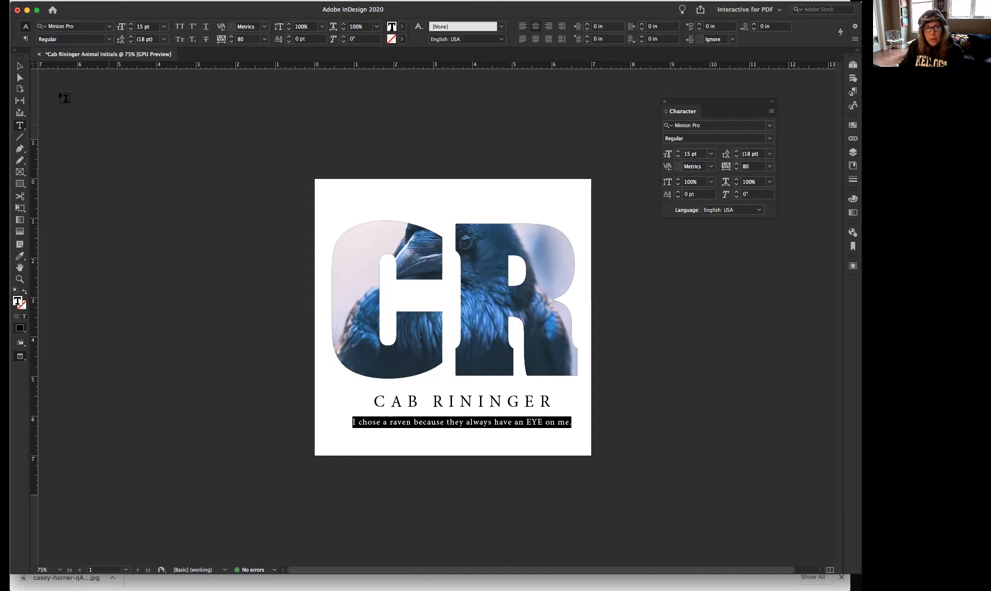
Step: Widen the text frame on both sides so it spans the full width of the page
{"action": "key", "text": "Escape"}
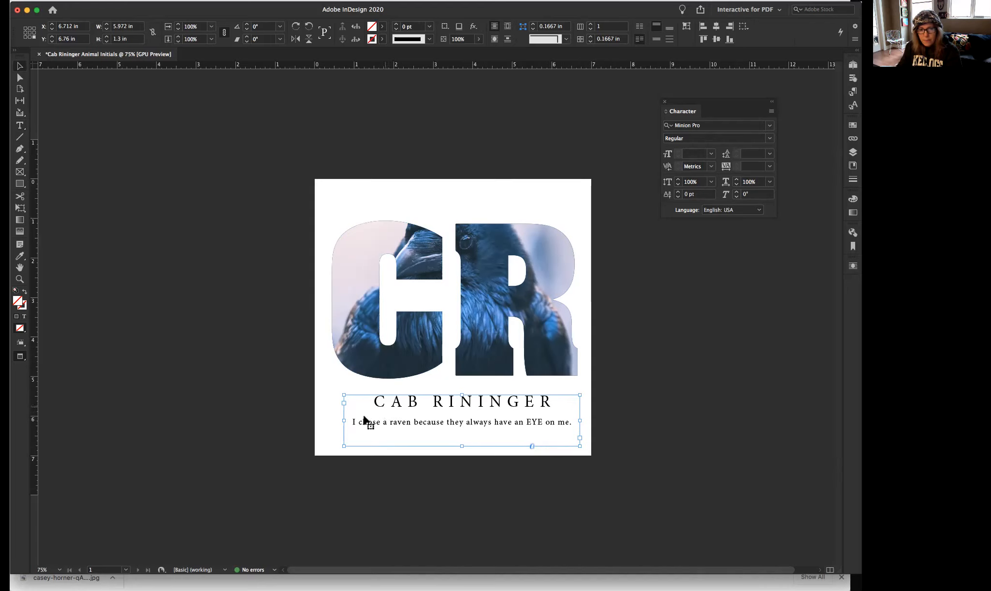
{"action": "left_click_drag", "start_coordinate": [327, 423], "coordinate": [315, 423]}
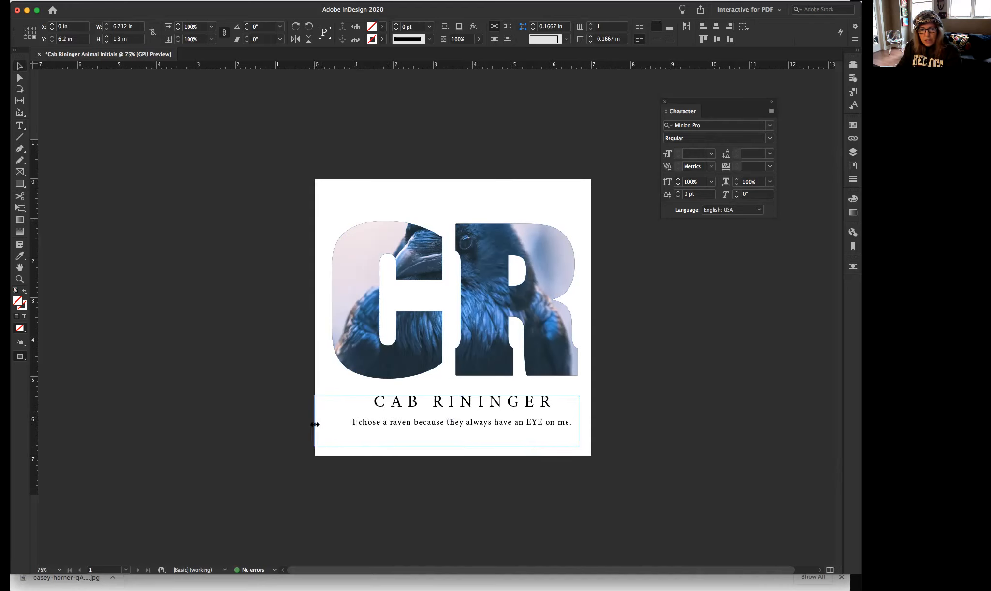
{"action": "left_click_drag", "start_coordinate": [581, 421], "coordinate": [591, 420]}
{"action": "left_click", "coordinate": [636, 421]}
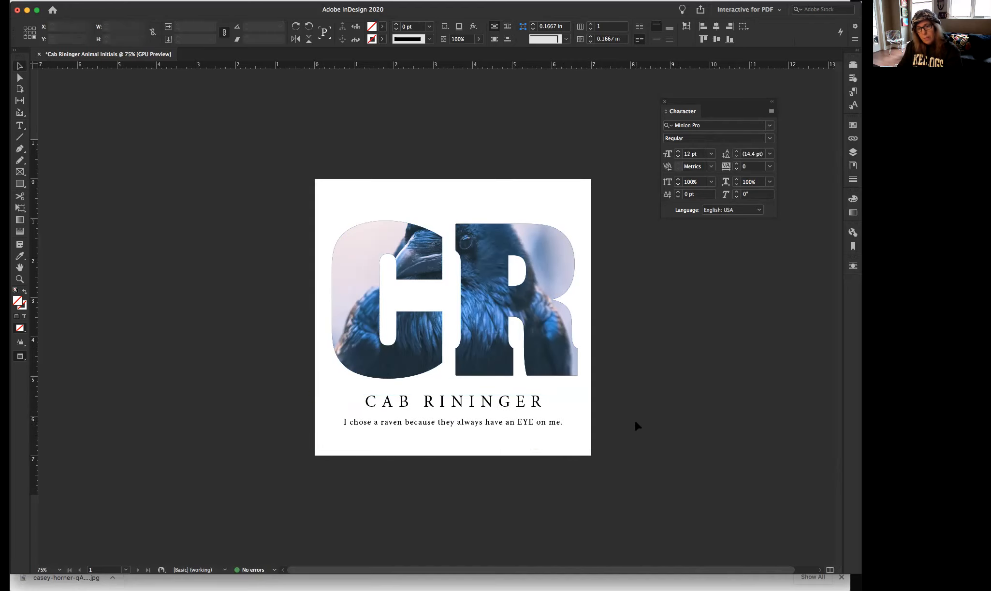
Step: Move the full-width text frame slightly down from the letters and deselect it
{"action": "left_click_drag", "start_coordinate": [526, 419], "coordinate": [527, 430]}
{"action": "left_click", "coordinate": [636, 421]}
{"action": "left_click", "coordinate": [571, 414]}
{"action": "left_click", "coordinate": [602, 423]}
{"action": "left_click", "coordinate": [514, 412]}
Step: Change the font of both the name line and the sentence to Metallophile Sp8 Medium
{"action": "key", "text": "t"}
{"action": "left_click", "coordinate": [487, 424]}
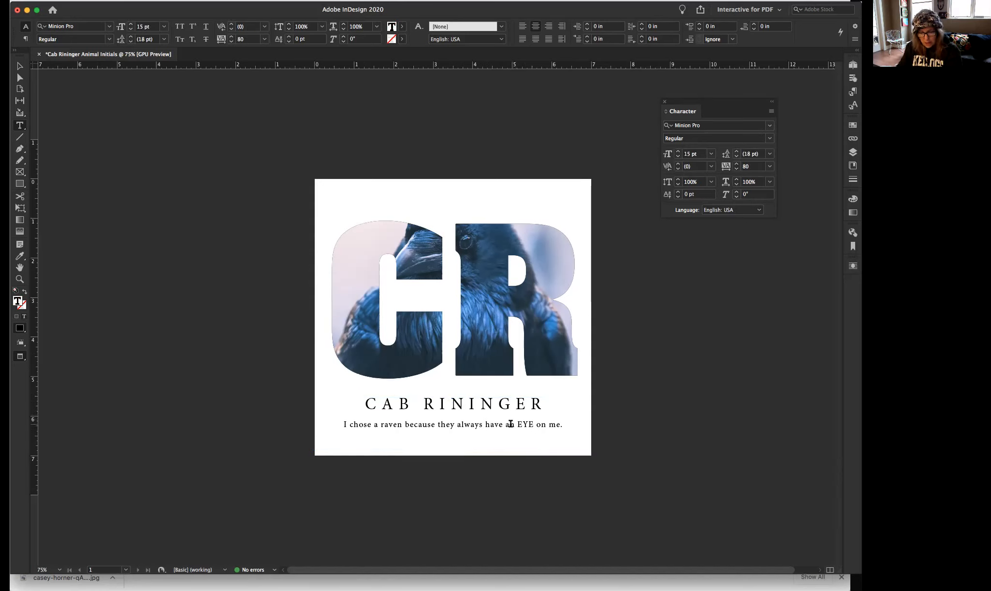
{"action": "key", "text": "super+a"}
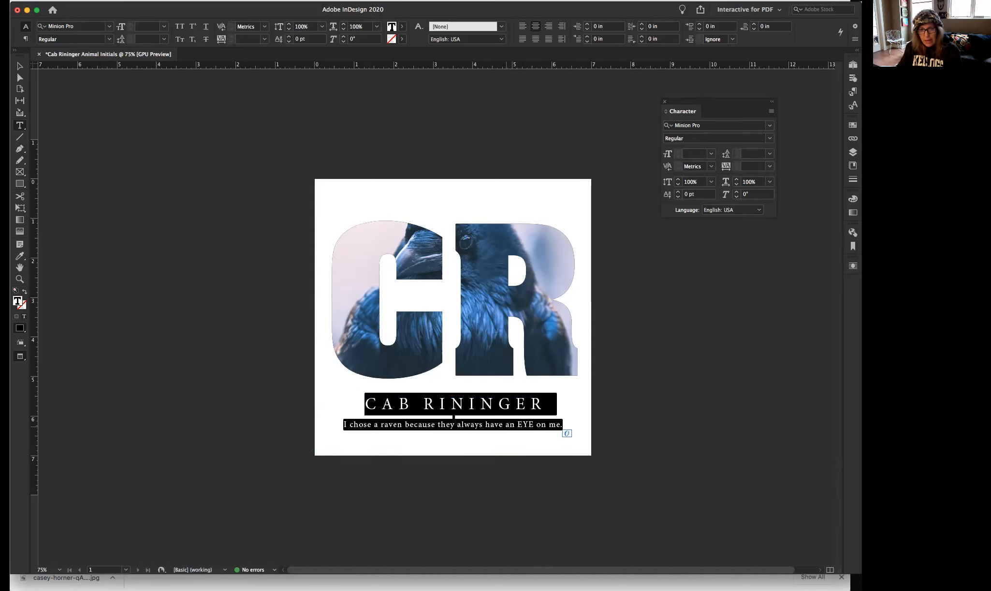
{"action": "left_click", "coordinate": [769, 126]}
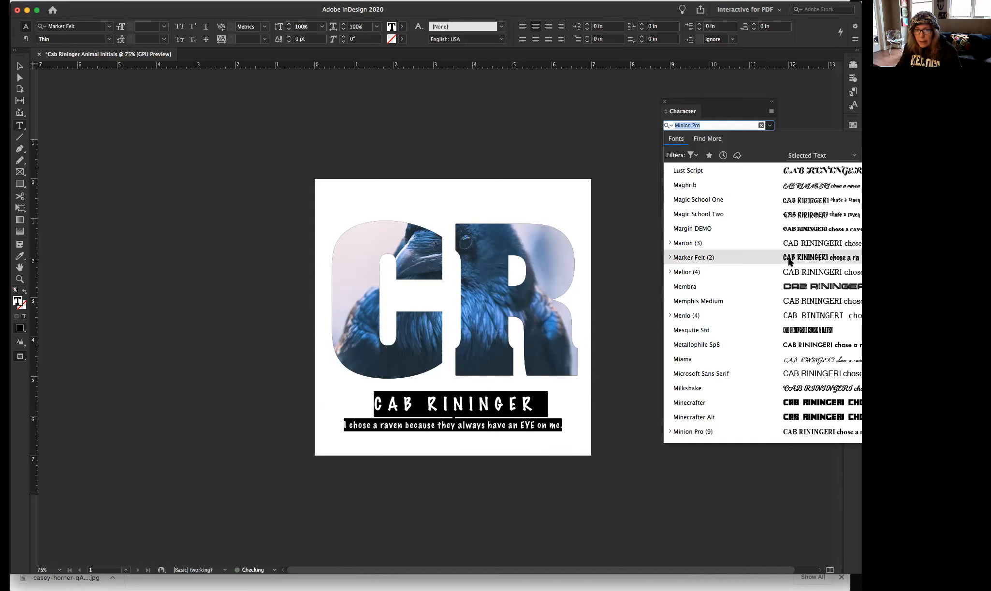
{"action": "left_click", "coordinate": [760, 343]}
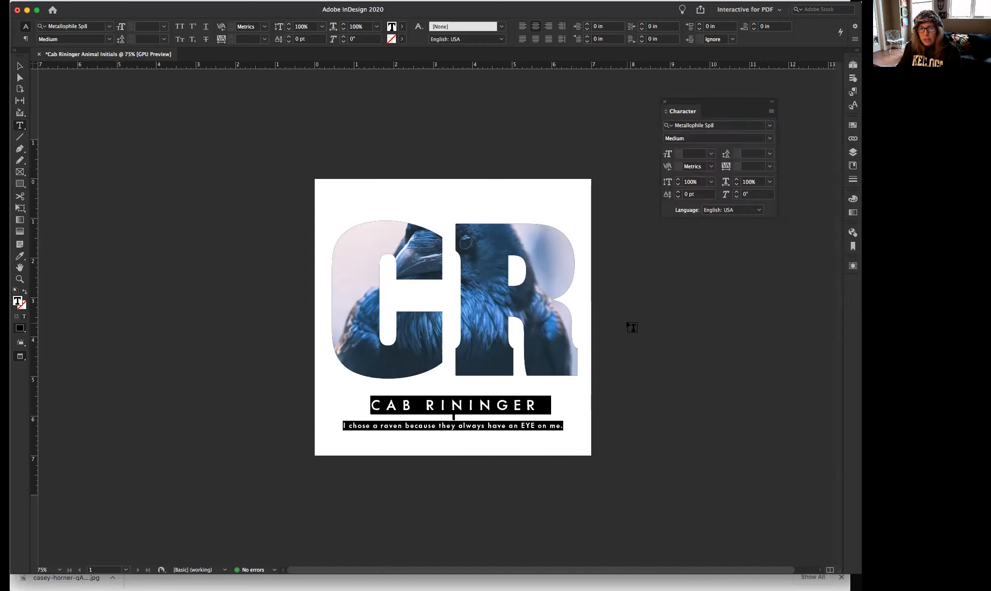
{"action": "left_click", "coordinate": [530, 408]}
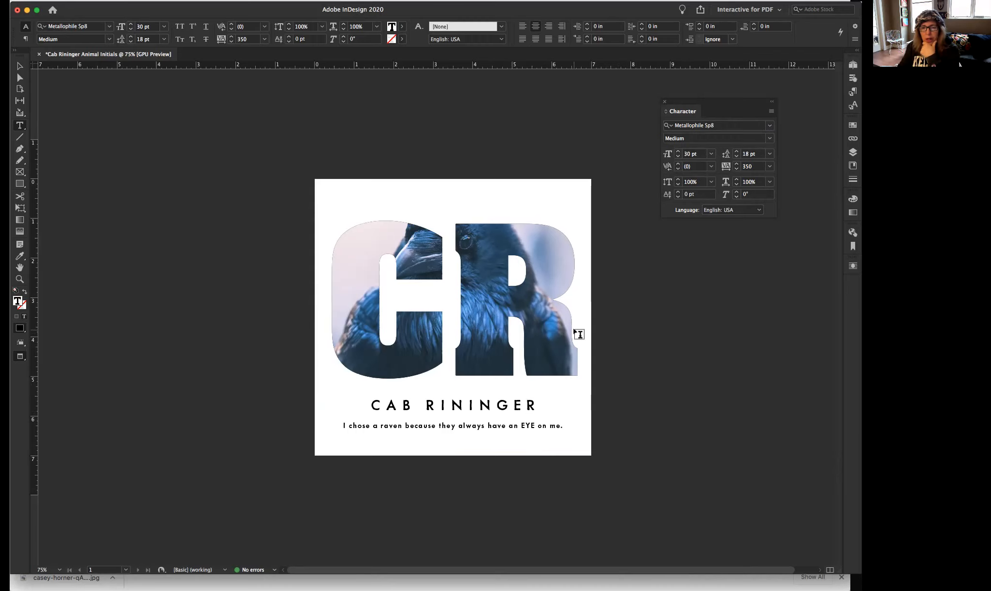
Step: Show the guides and frame edges, and draw a rectangle about 8.88 x 8.44 in that extends past every page edge
{"action": "left_click", "coordinate": [19, 66]}
{"action": "left_click", "coordinate": [313, 172]}
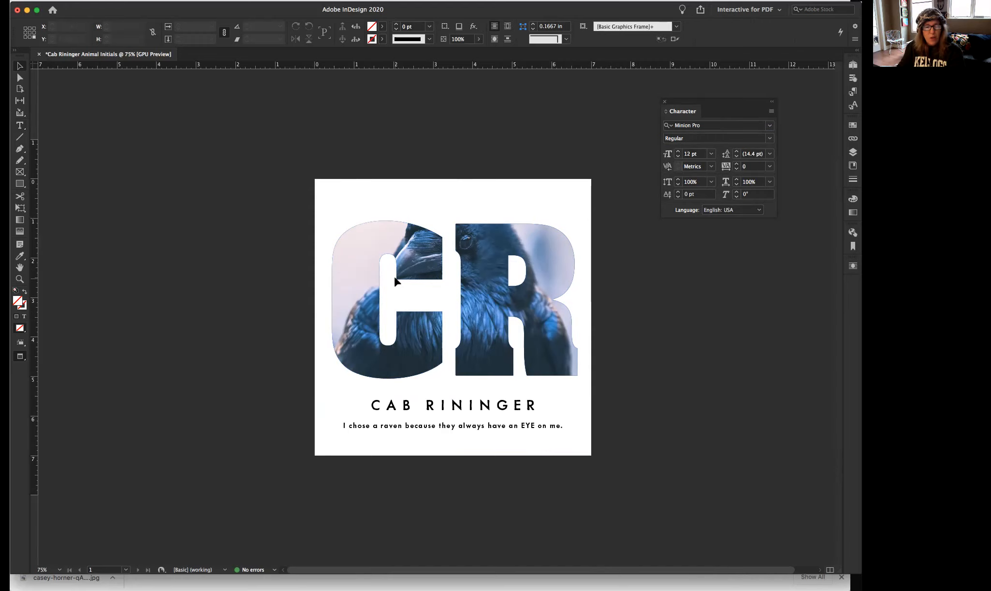
{"action": "left_click", "coordinate": [19, 185]}
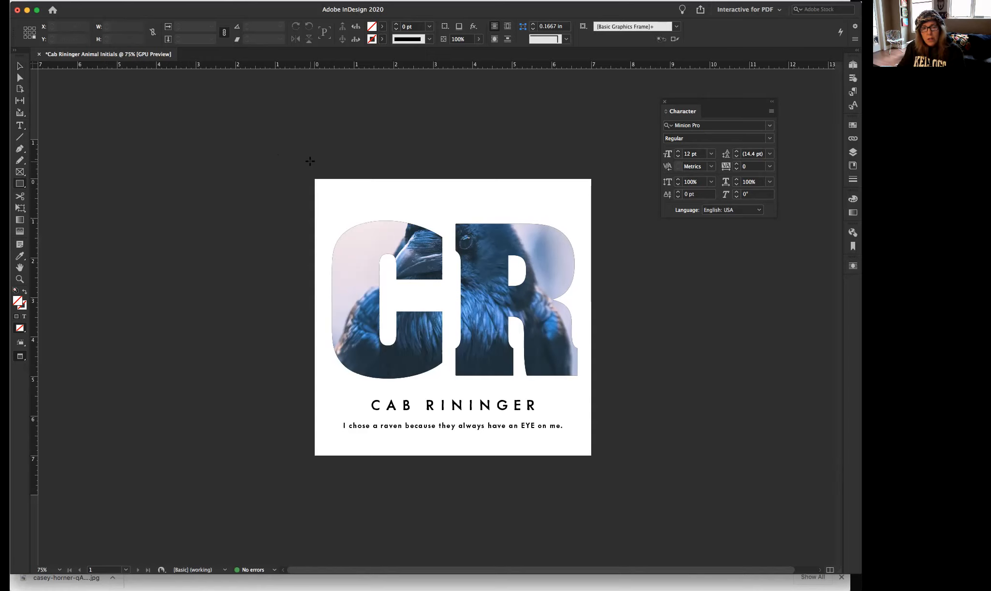
{"action": "key", "text": "w"}
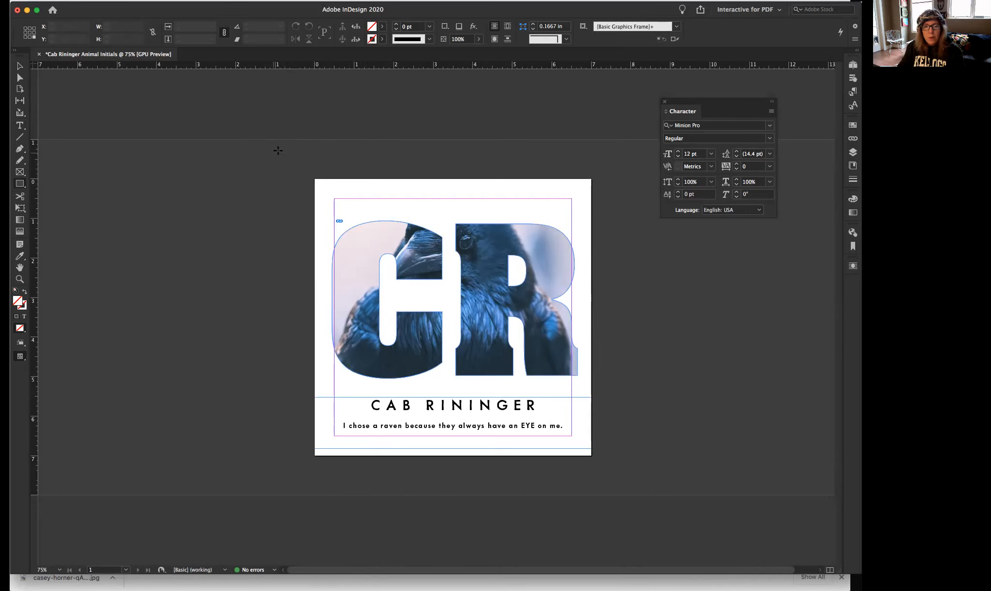
{"action": "mouse_move", "coordinate": [280, 150]}
{"action": "left_mouse_down"}
{"action": "mouse_move", "coordinate": [373, 219]}
{"action": "mouse_move", "coordinate": [426, 284]}
{"action": "mouse_move", "coordinate": [519, 364]}
{"action": "mouse_move", "coordinate": [534, 406]}
{"action": "mouse_move", "coordinate": [566, 440]}
{"action": "mouse_move", "coordinate": [618, 464]}
{"action": "mouse_move", "coordinate": [630, 483]}
{"action": "left_mouse_up"}
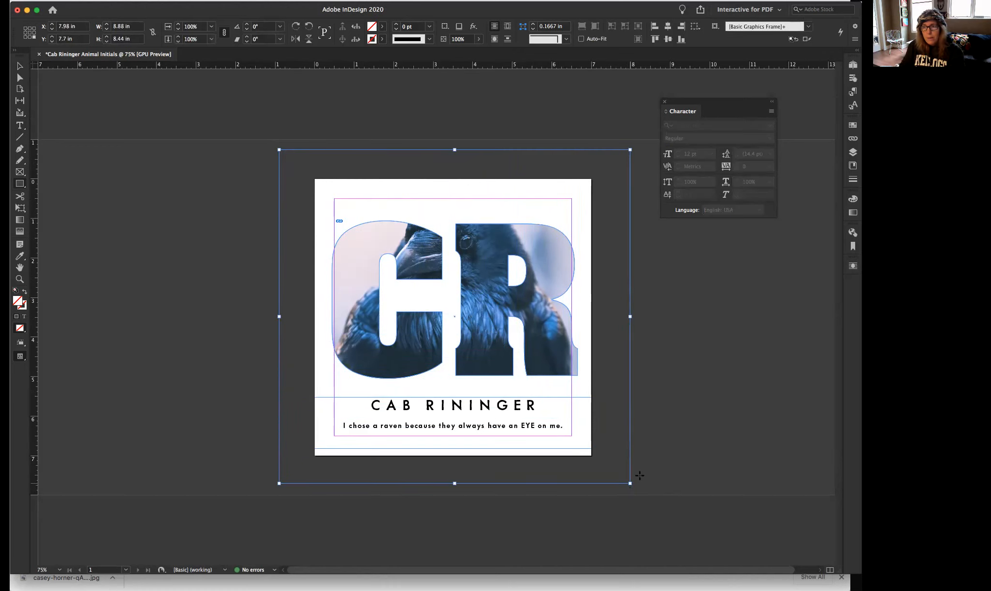
{"action": "left_click", "coordinate": [856, 51]}
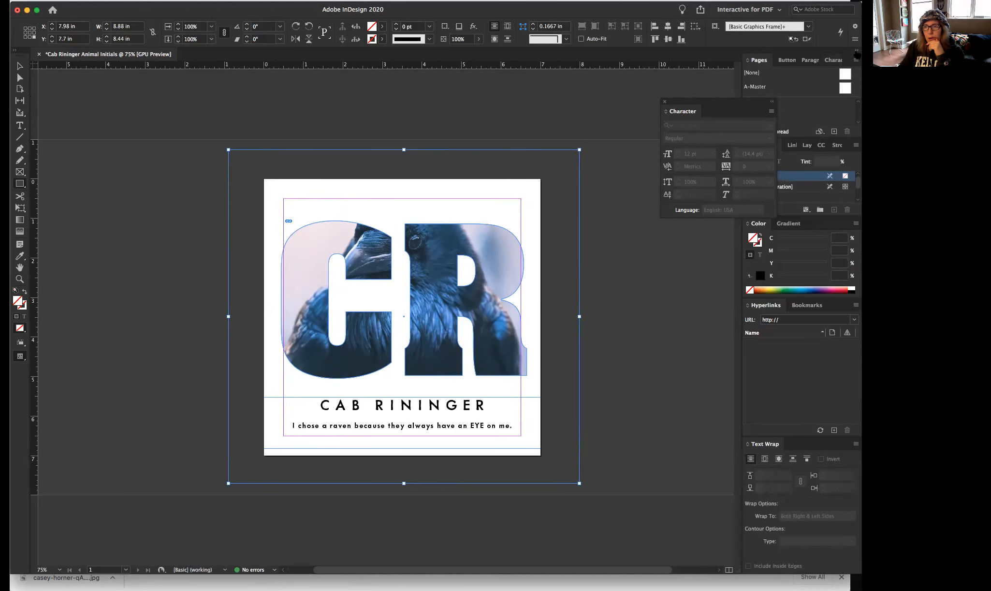
{"action": "left_click", "coordinate": [857, 52]}
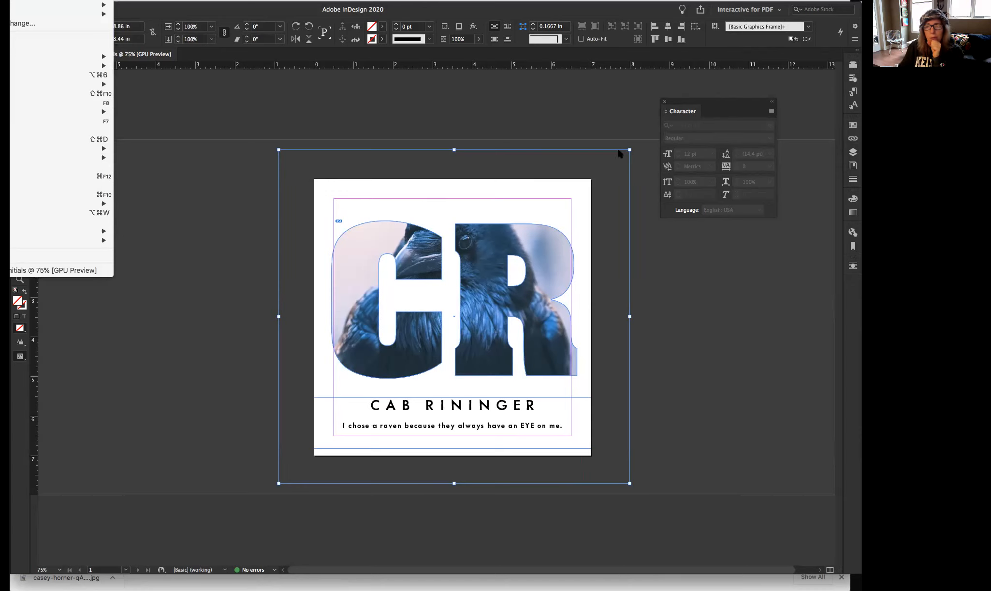
{"action": "left_click", "coordinate": [807, 114]}
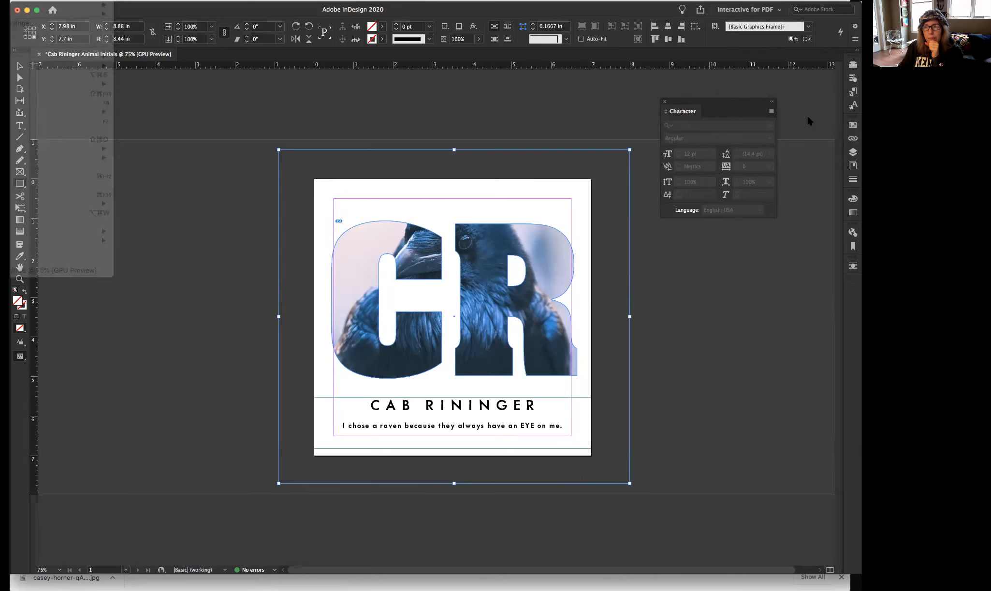
Step: Dock the Character panel, and float the Swatches panel beside the page, enlarged to show the whole swatch list
{"action": "left_click", "coordinate": [853, 126]}
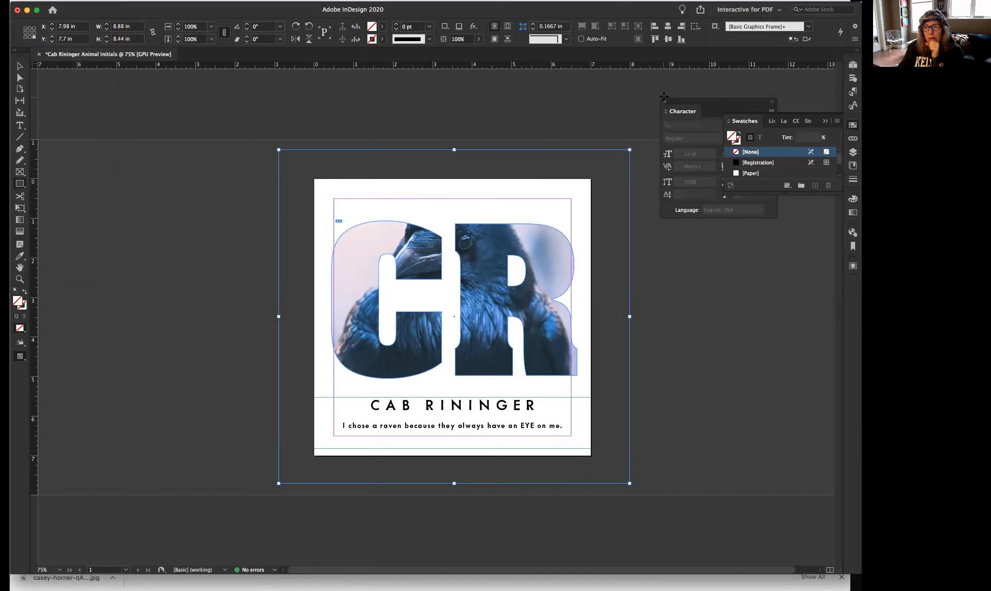
{"action": "left_click_drag", "start_coordinate": [684, 111], "coordinate": [852, 230]}
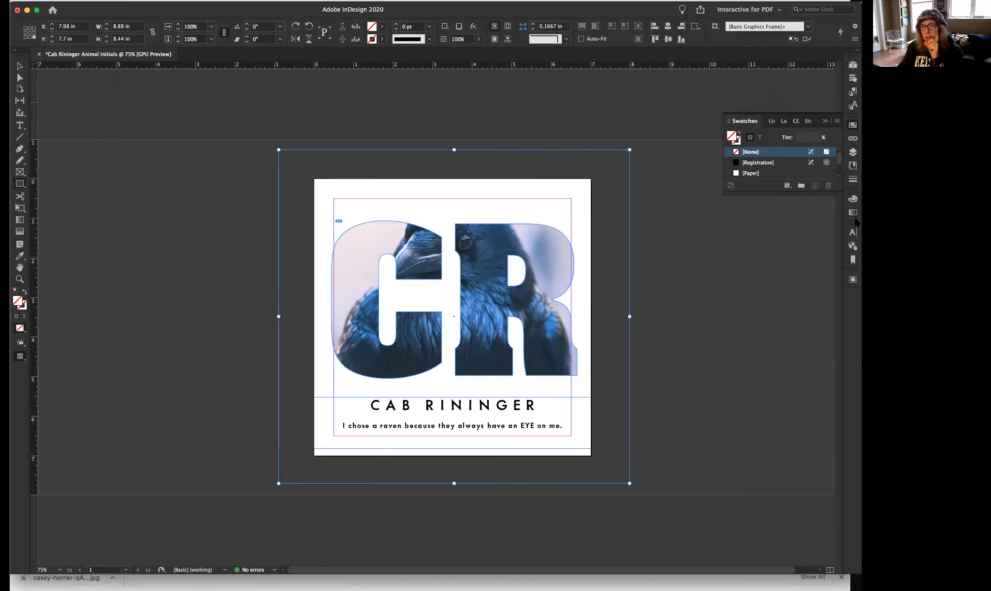
{"action": "left_click_drag", "start_coordinate": [746, 122], "coordinate": [700, 121]}
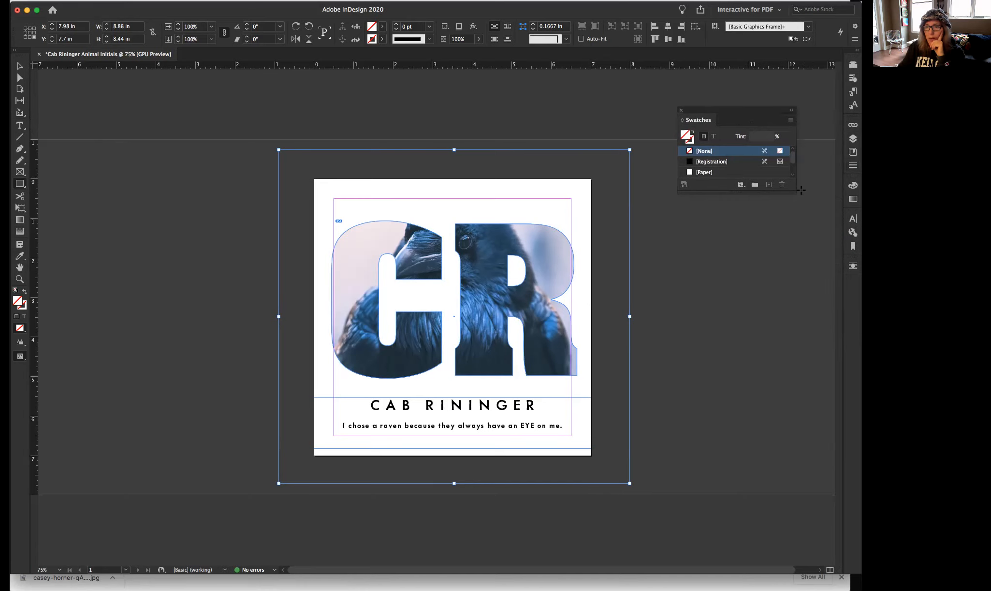
{"action": "left_click_drag", "start_coordinate": [794, 192], "coordinate": [795, 364]}
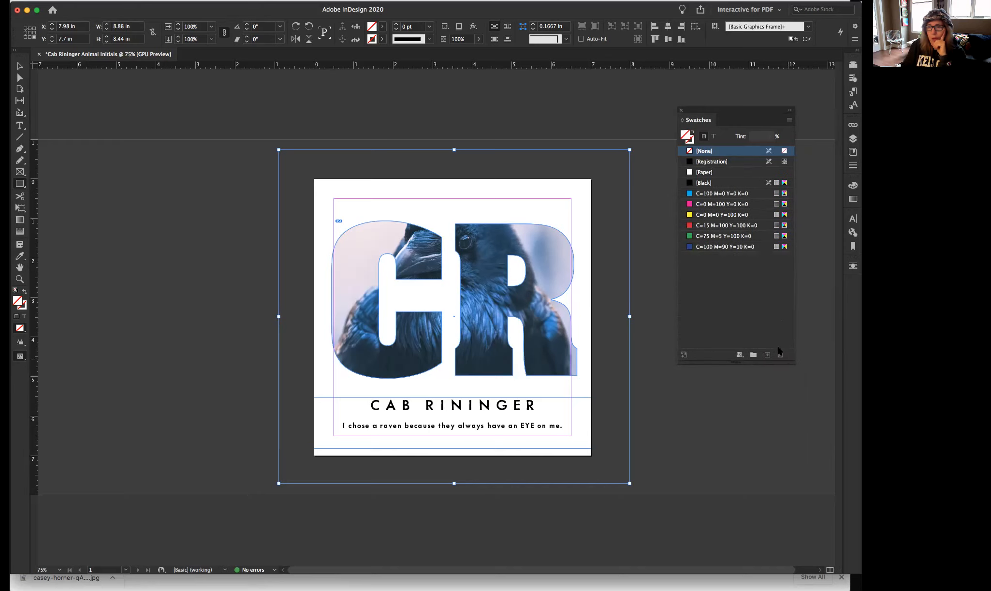
{"action": "left_click_drag", "start_coordinate": [755, 218], "coordinate": [754, 357]}
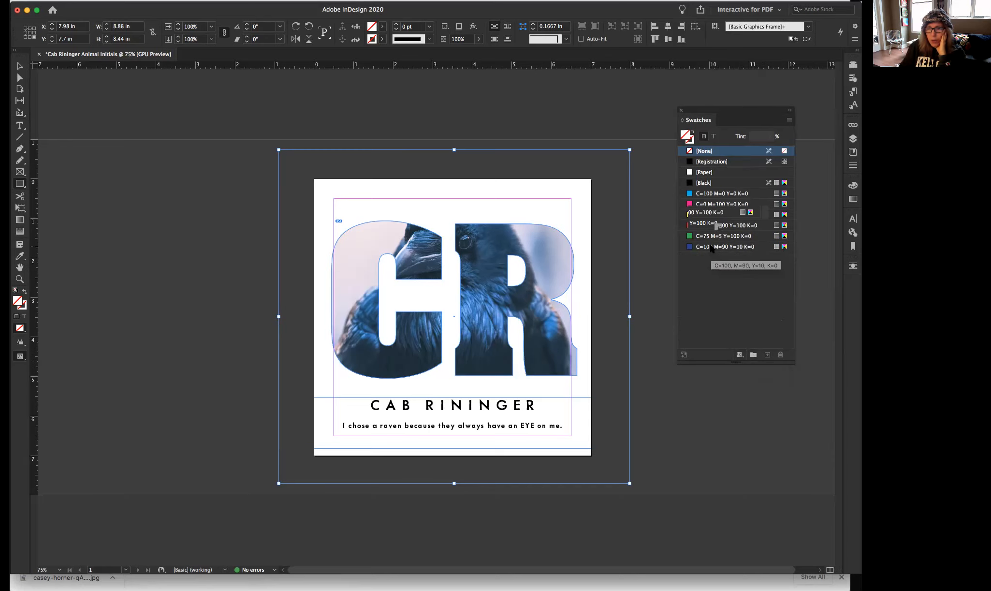
Step: Fill the large rectangle with the C=100 M=90 Y=10 K=0 swatch and duplicate that swatch
{"action": "left_click", "coordinate": [711, 247]}
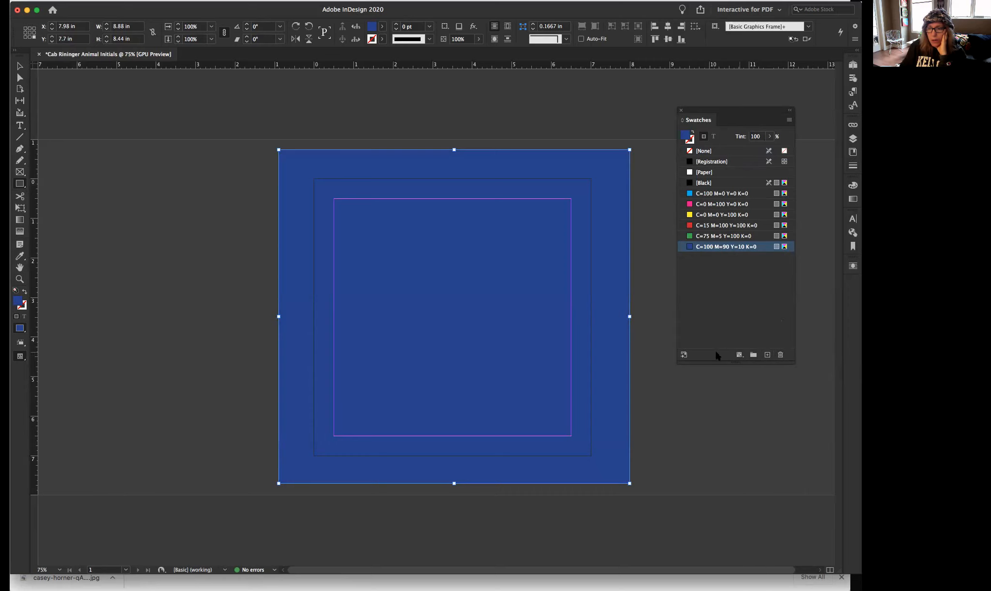
{"action": "left_click", "coordinate": [768, 355]}
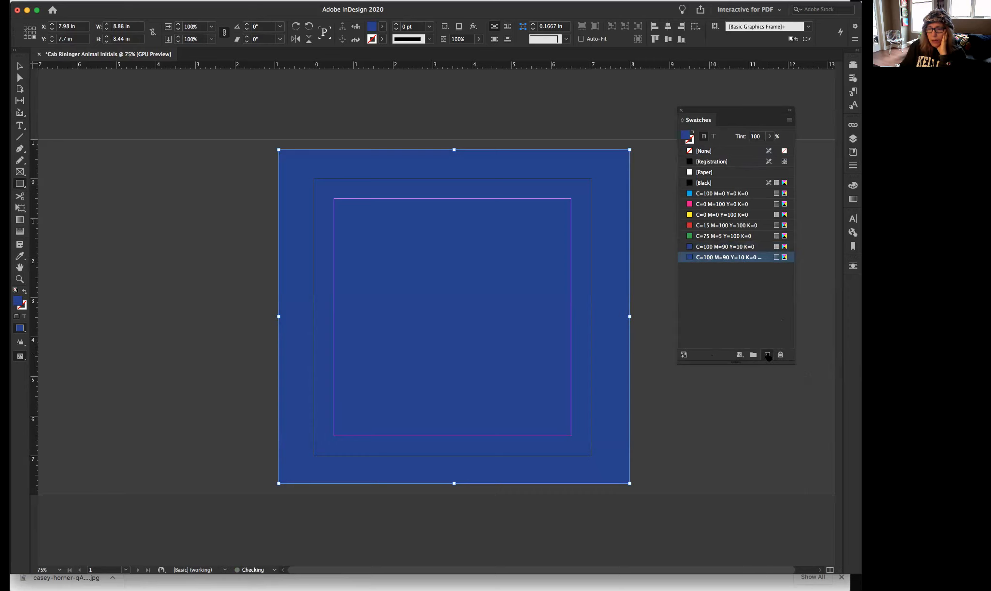
Step: Edit the duplicated blue swatch to the CMYK process color C=99 M=99 Y=29 K=70
{"action": "double_click", "coordinate": [692, 261]}
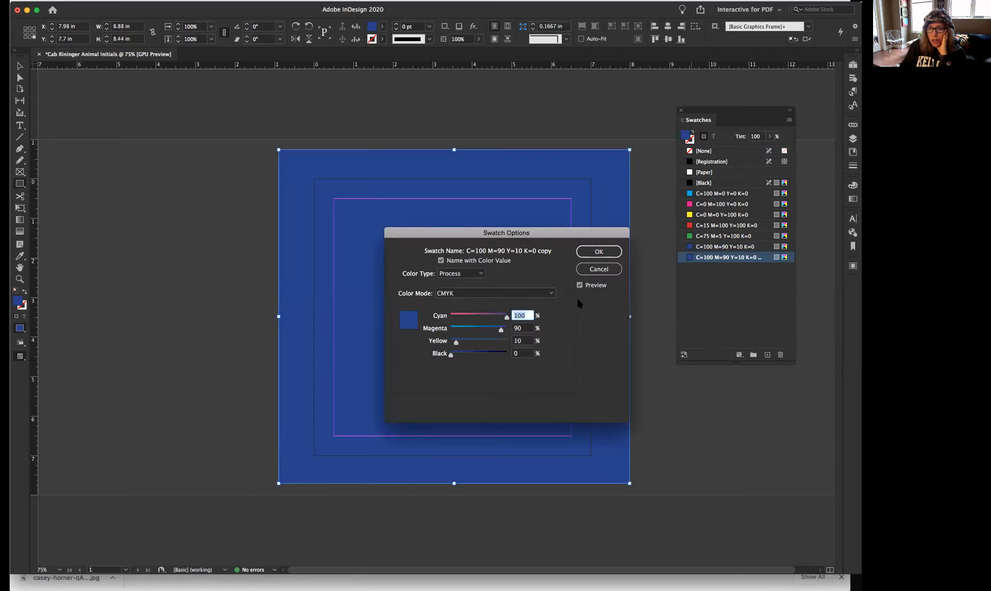
{"action": "left_click_drag", "start_coordinate": [501, 331], "coordinate": [484, 356]}
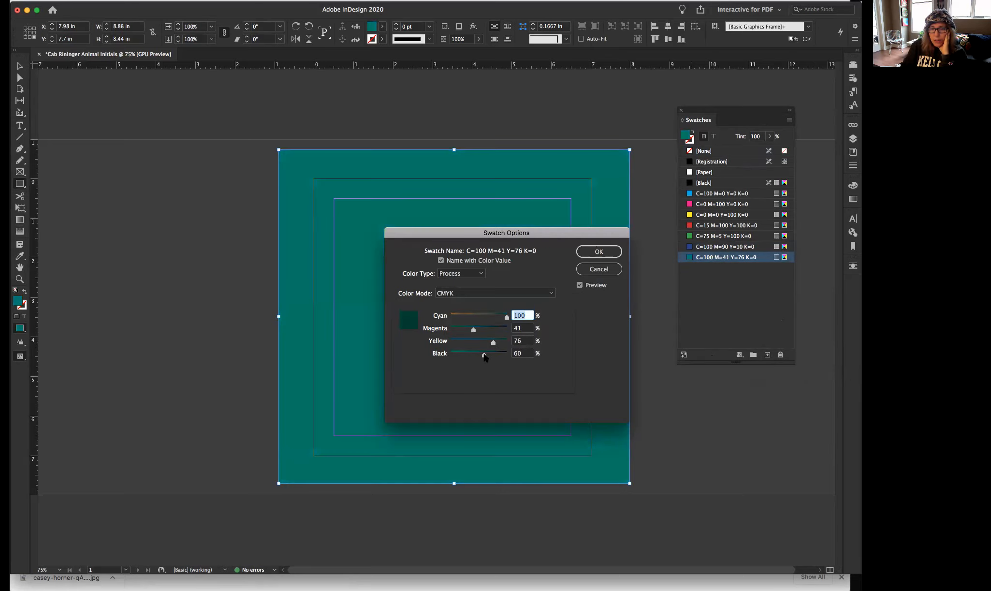
{"action": "mouse_move", "coordinate": [507, 315]}
{"action": "left_mouse_down"}
{"action": "mouse_move", "coordinate": [466, 320]}
{"action": "mouse_move", "coordinate": [506, 329]}
{"action": "mouse_move", "coordinate": [466, 343]}
{"action": "mouse_move", "coordinate": [494, 318]}
{"action": "left_mouse_up"}
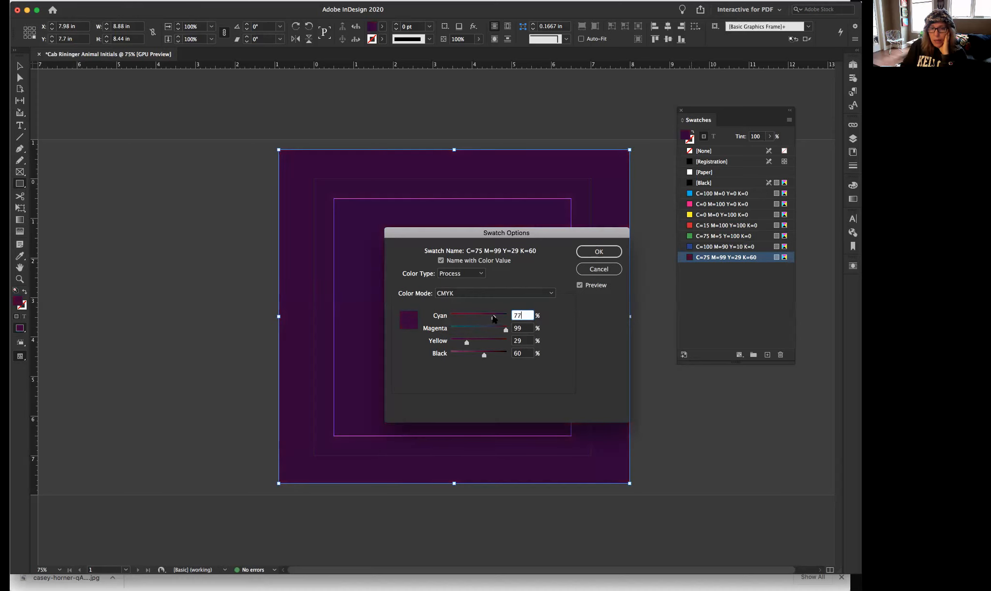
{"action": "left_click", "coordinate": [477, 293]}
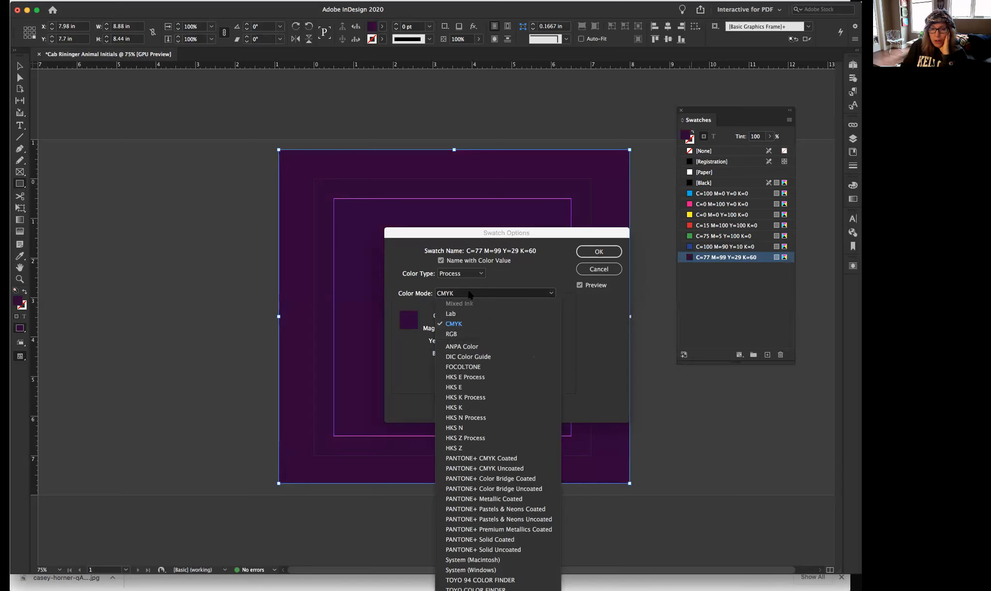
{"action": "left_click", "coordinate": [581, 310]}
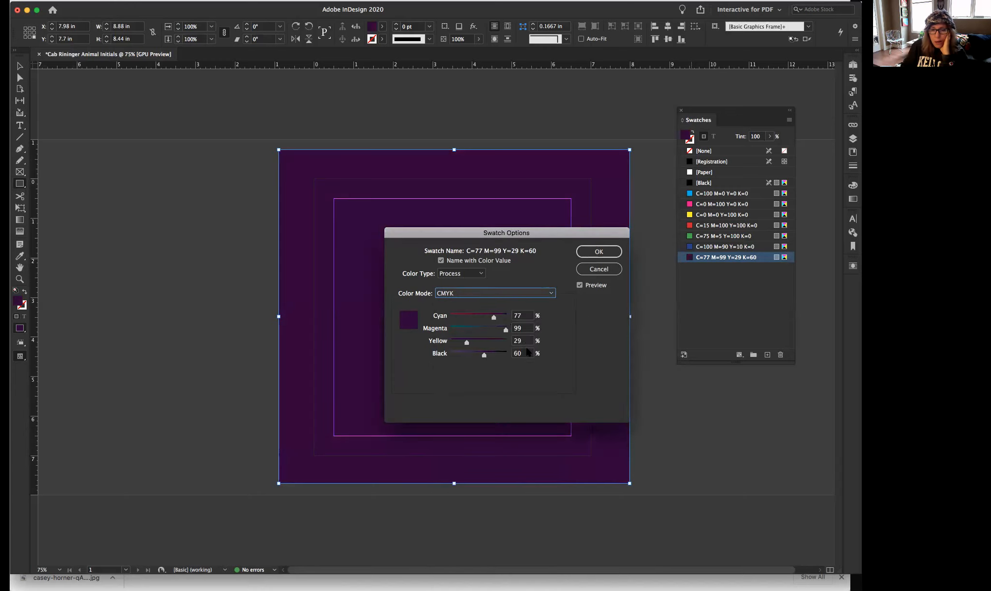
{"action": "left_click_drag", "start_coordinate": [494, 317], "coordinate": [504, 317]}
{"action": "left_click_drag", "start_coordinate": [484, 355], "coordinate": [492, 355]}
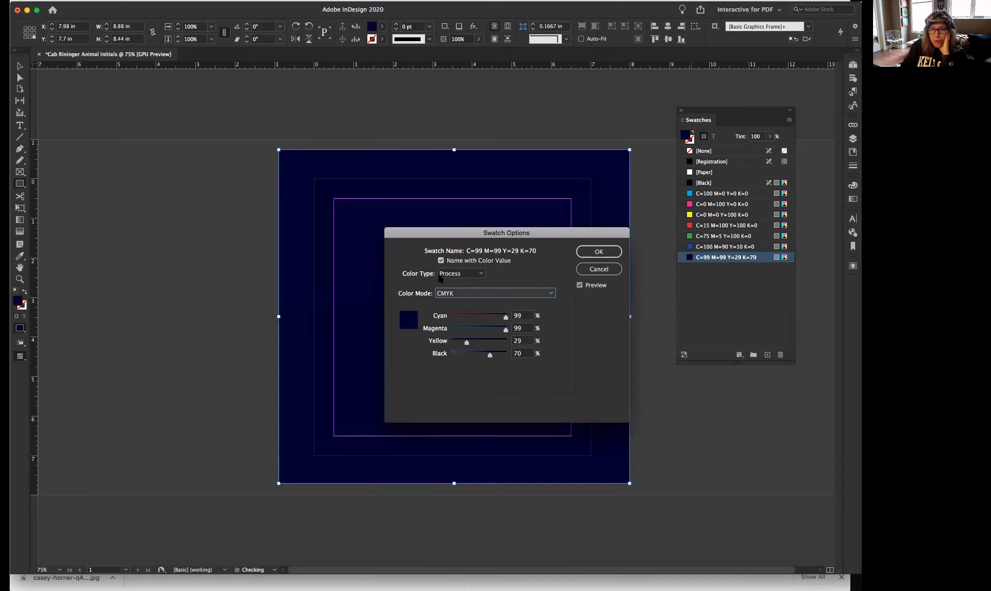
{"action": "left_click", "coordinate": [598, 251]}
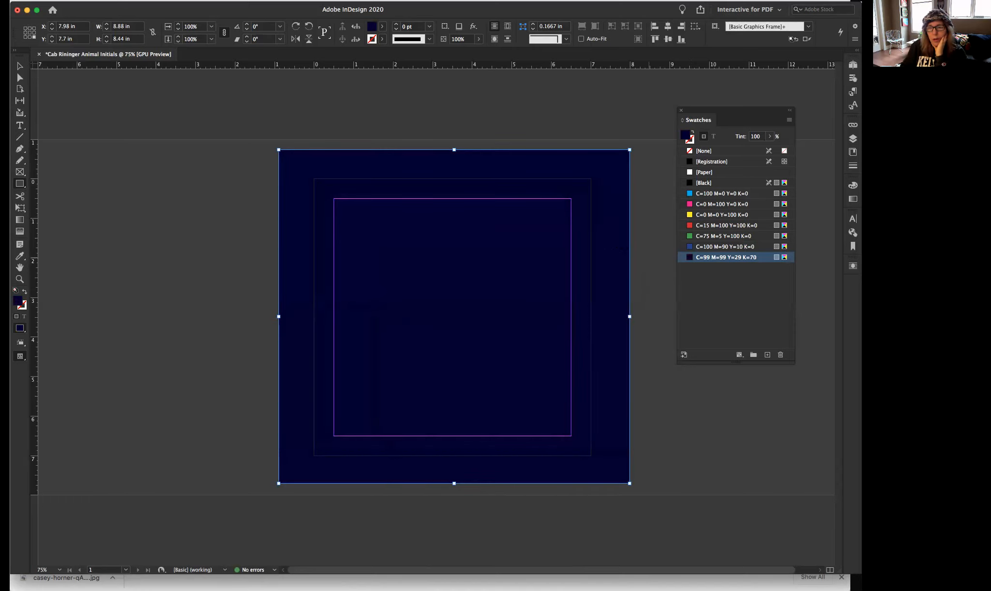
Step: Send the dark rectangle to the back behind the CR letters and text, and switch to Preview mode
{"action": "left_click", "coordinate": [19, 66]}
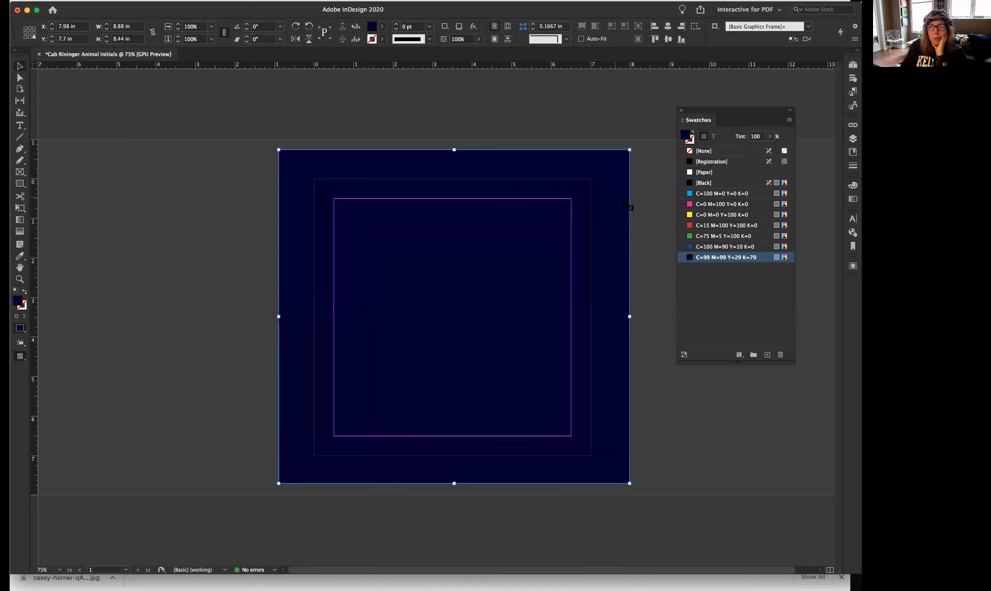
{"action": "key", "text": "slash"}
{"action": "key", "text": "cmd+z"}
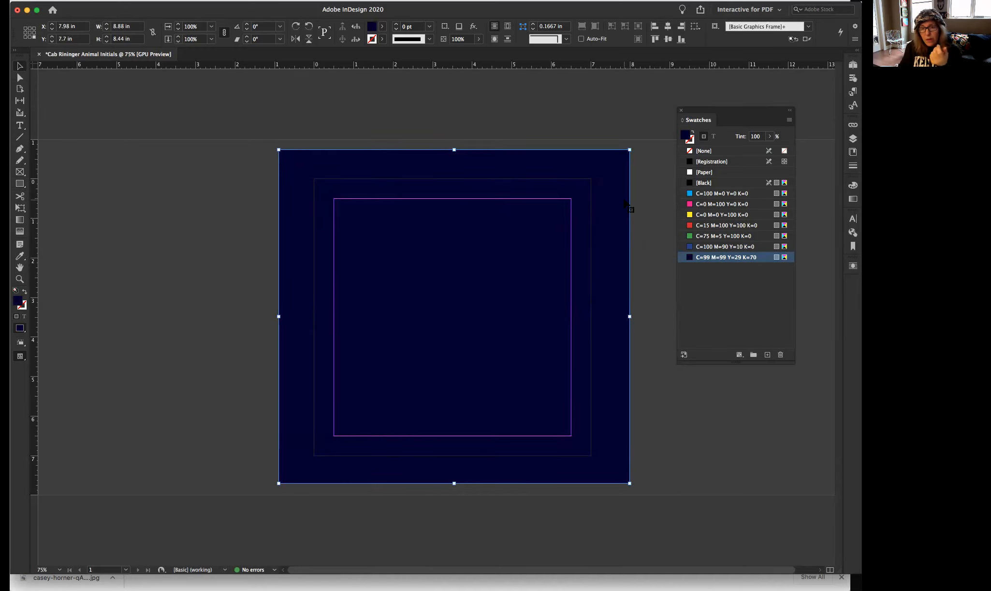
{"action": "left_click", "coordinate": [641, 162]}
{"action": "left_click", "coordinate": [631, 160]}
{"action": "left_click", "coordinate": [626, 157]}
{"action": "left_click", "coordinate": [644, 160]}
{"action": "left_click", "coordinate": [609, 158]}
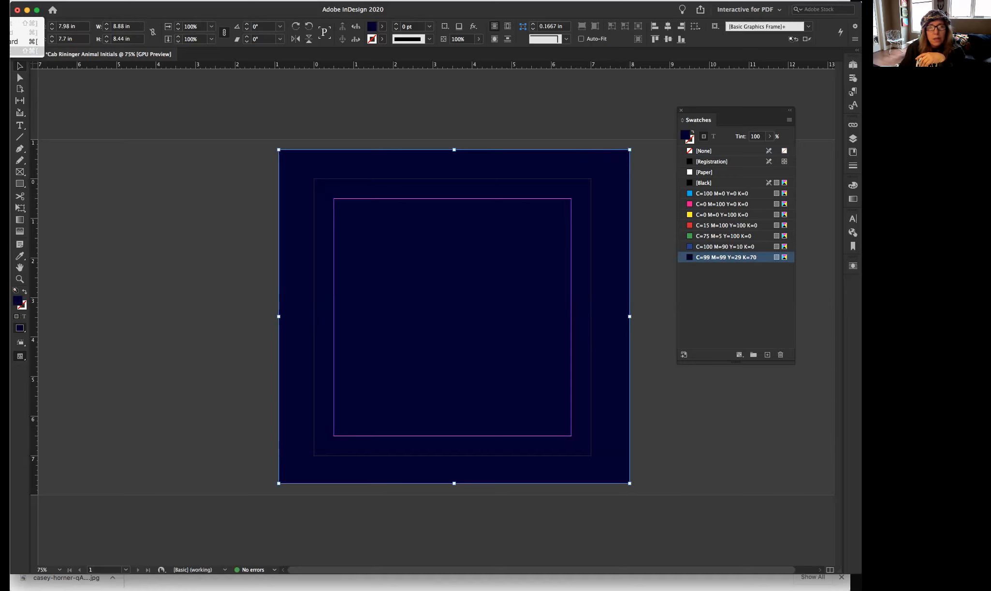
{"action": "left_click", "coordinate": [24, 50]}
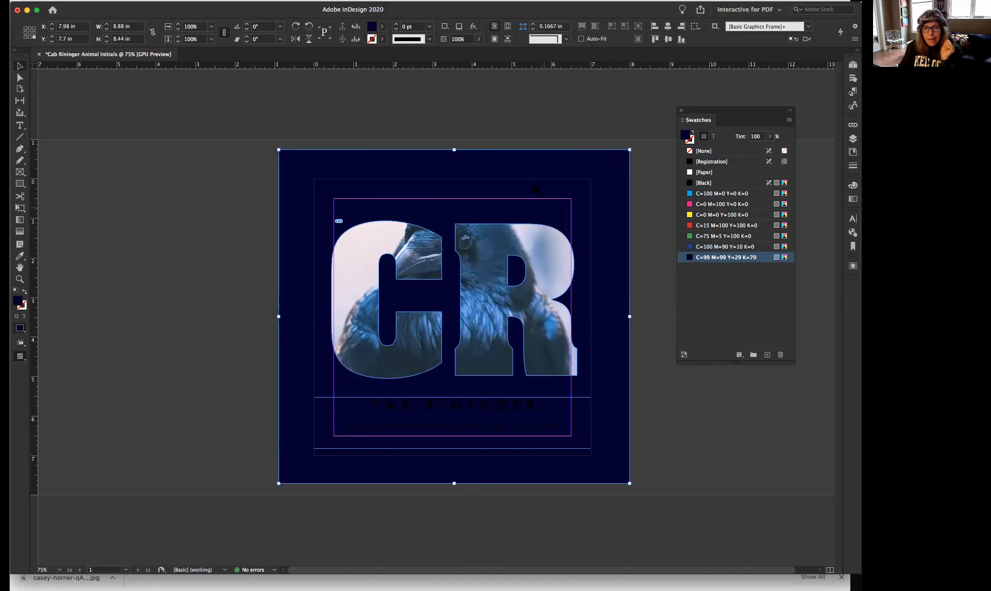
{"action": "key", "text": "w"}
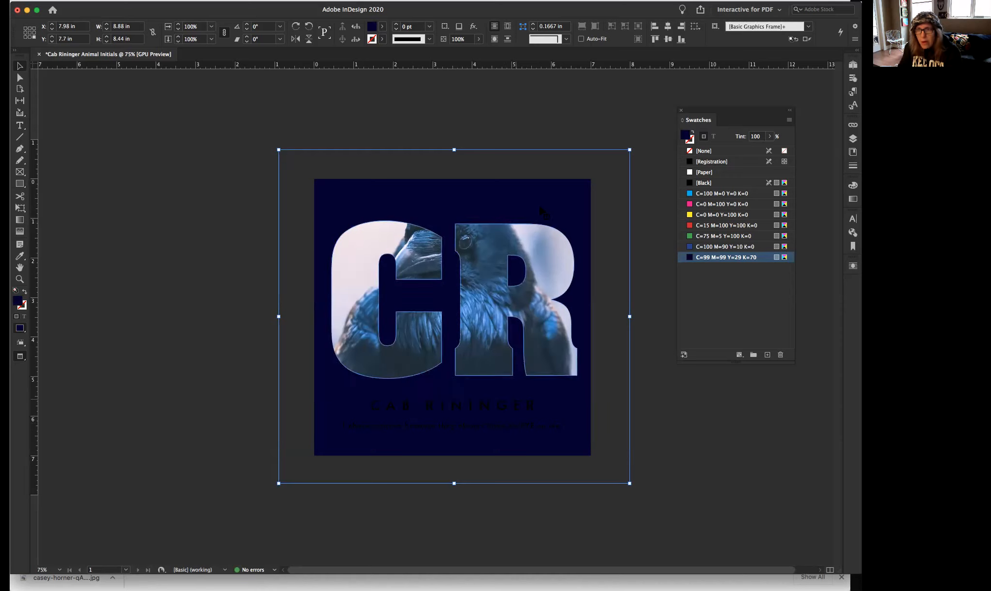
Step: Apply the [Paper] swatch as the fill of the text in the name and sentence frame
{"action": "left_click", "coordinate": [658, 275]}
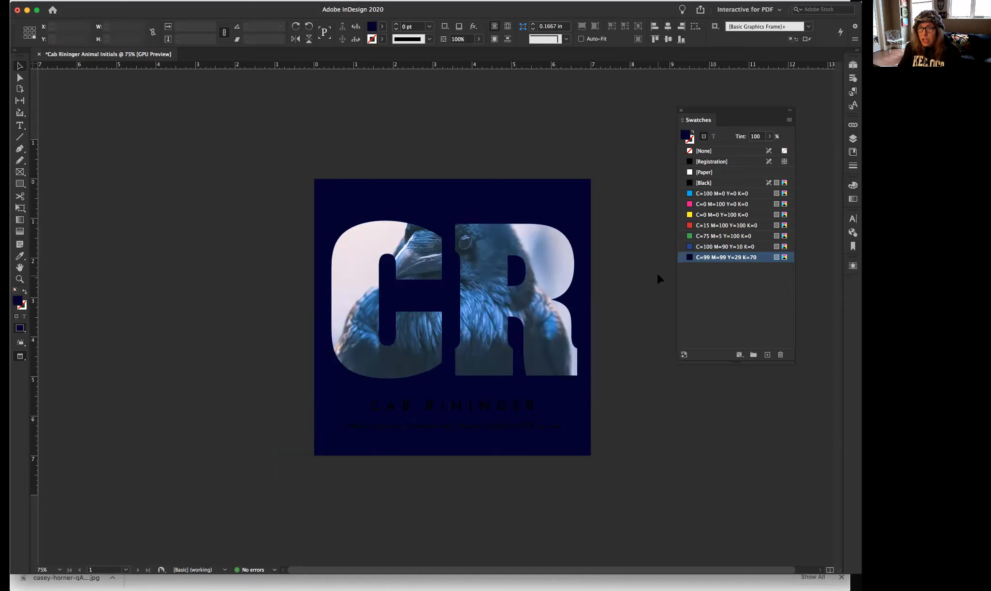
{"action": "left_click", "coordinate": [488, 406]}
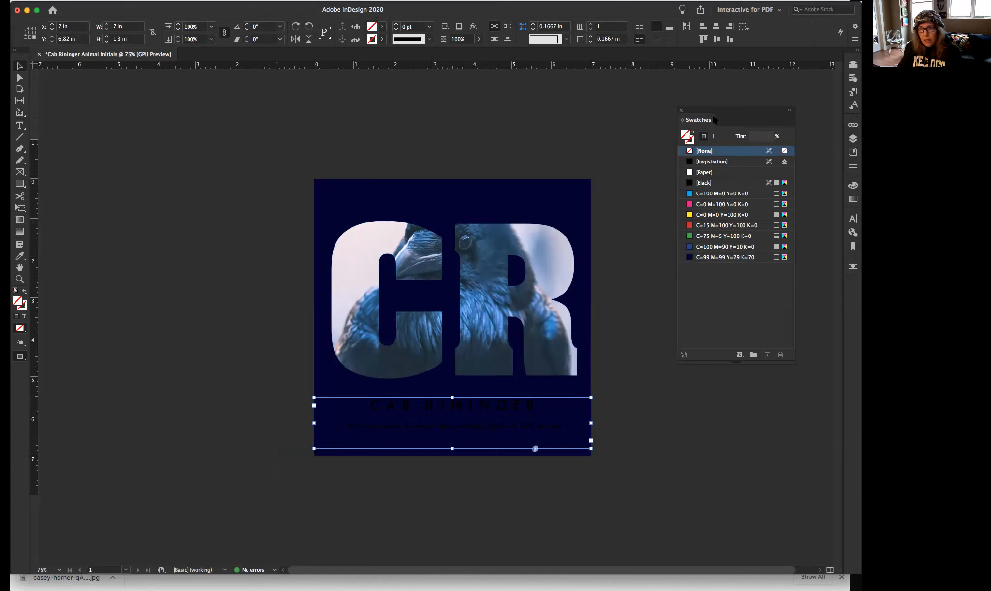
{"action": "left_click_drag", "start_coordinate": [709, 112], "coordinate": [703, 106]}
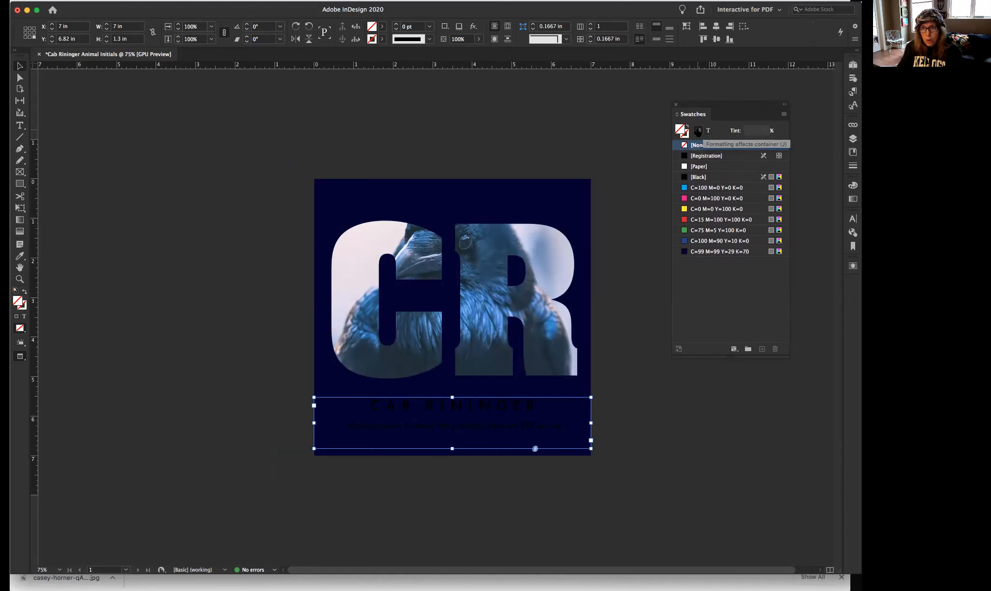
{"action": "left_click", "coordinate": [709, 131]}
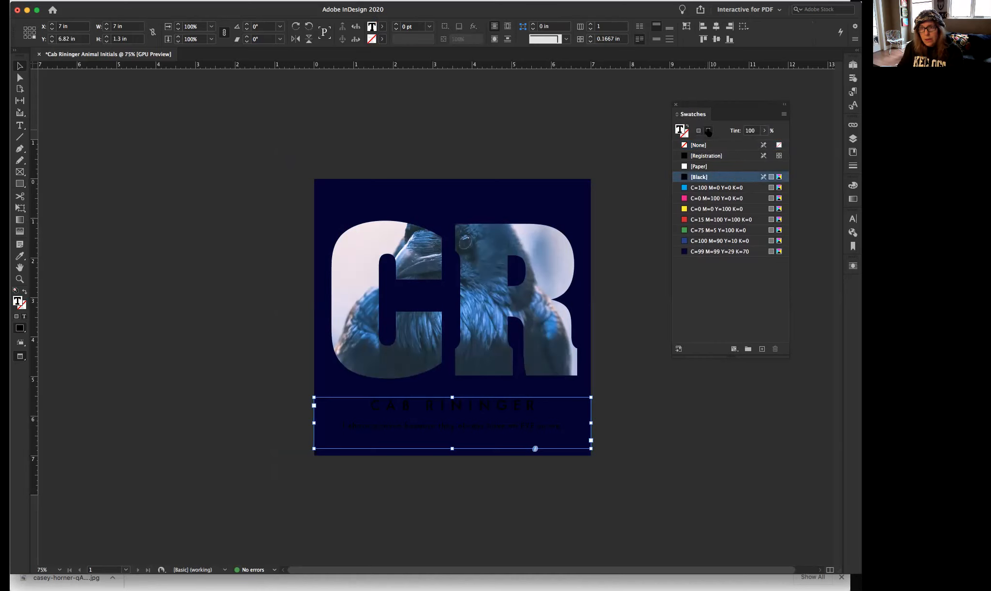
{"action": "left_click", "coordinate": [698, 166]}
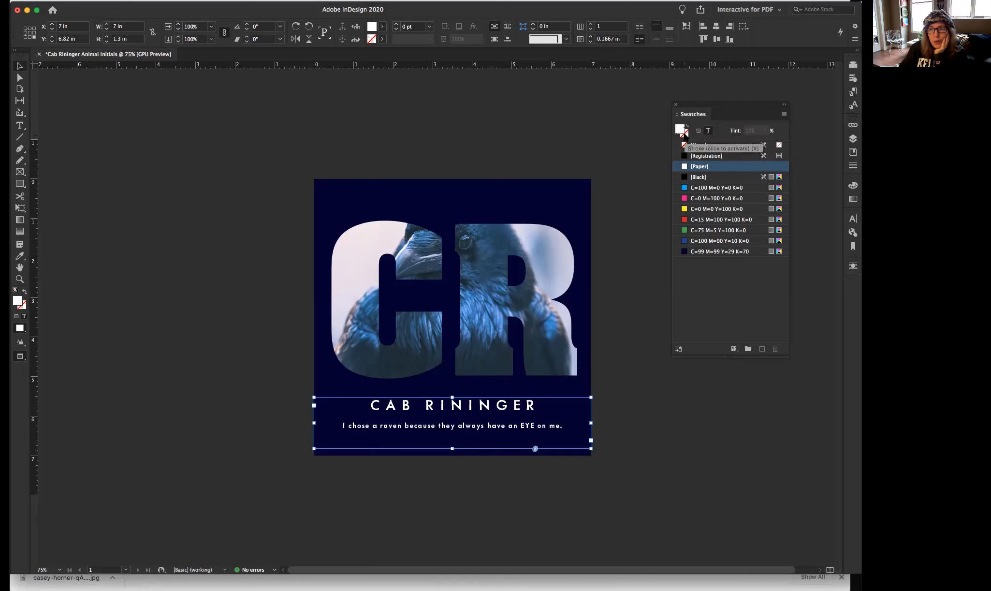
Step: Try a [Paper] stroke without fill and a C=0 M=100 Y=0 K=0 stroke on the text, and restore the plain [Paper] fill
{"action": "left_click", "coordinate": [688, 127]}
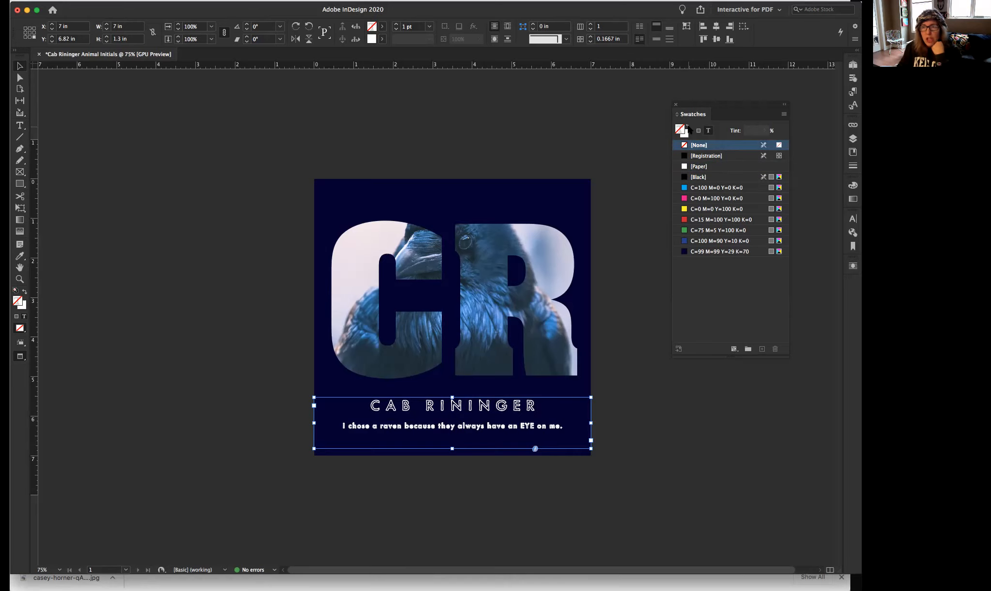
{"action": "left_click", "coordinate": [688, 126]}
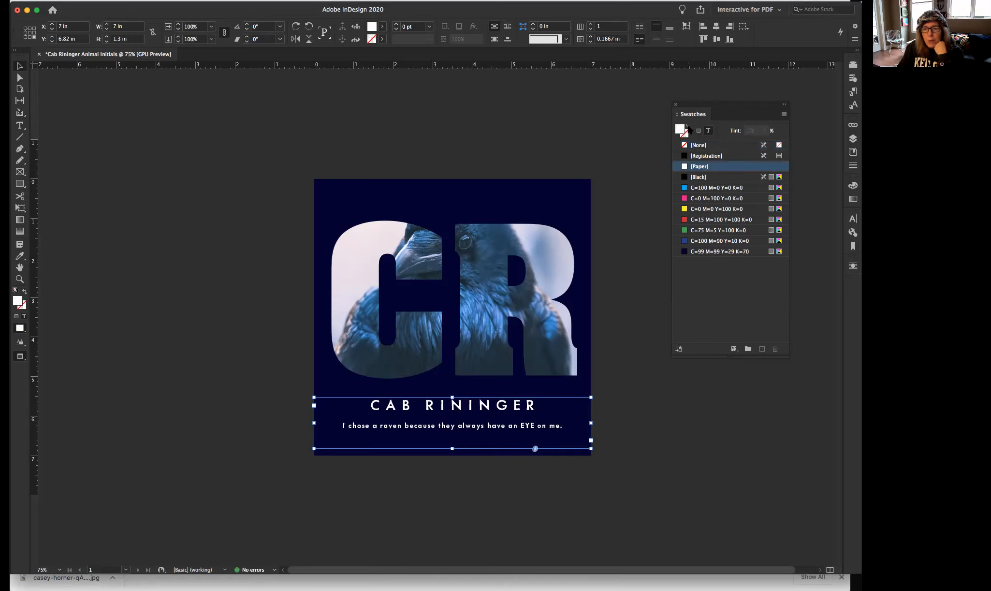
{"action": "left_click", "coordinate": [684, 134]}
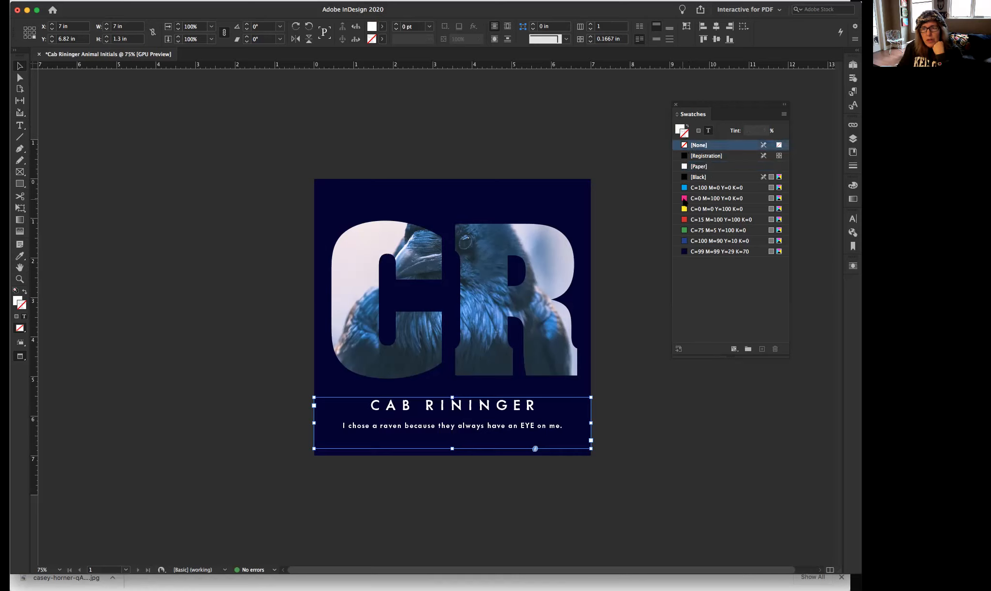
{"action": "left_click", "coordinate": [686, 199]}
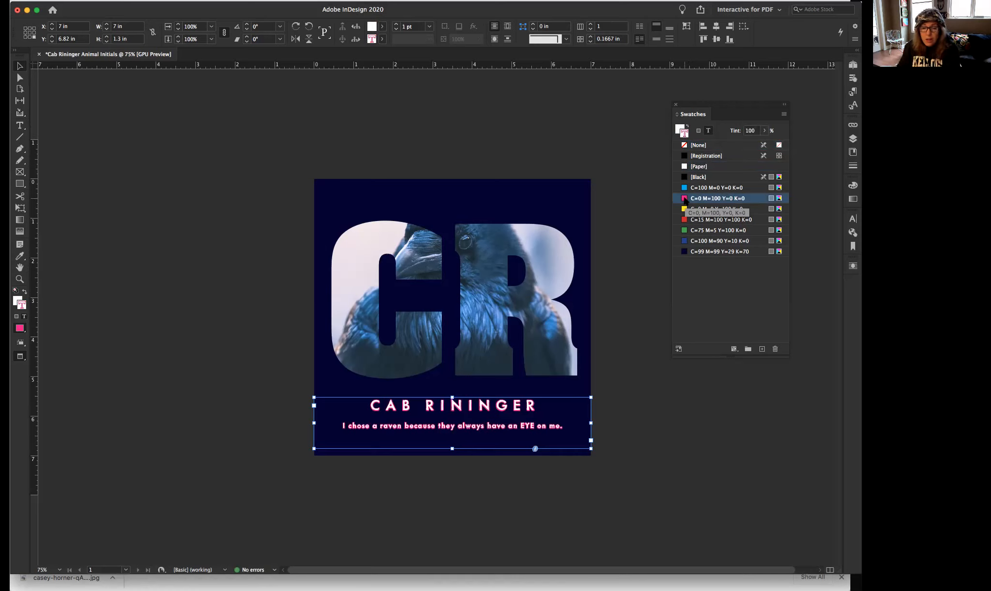
{"action": "left_click", "coordinate": [686, 145]}
{"action": "left_click", "coordinate": [699, 167]}
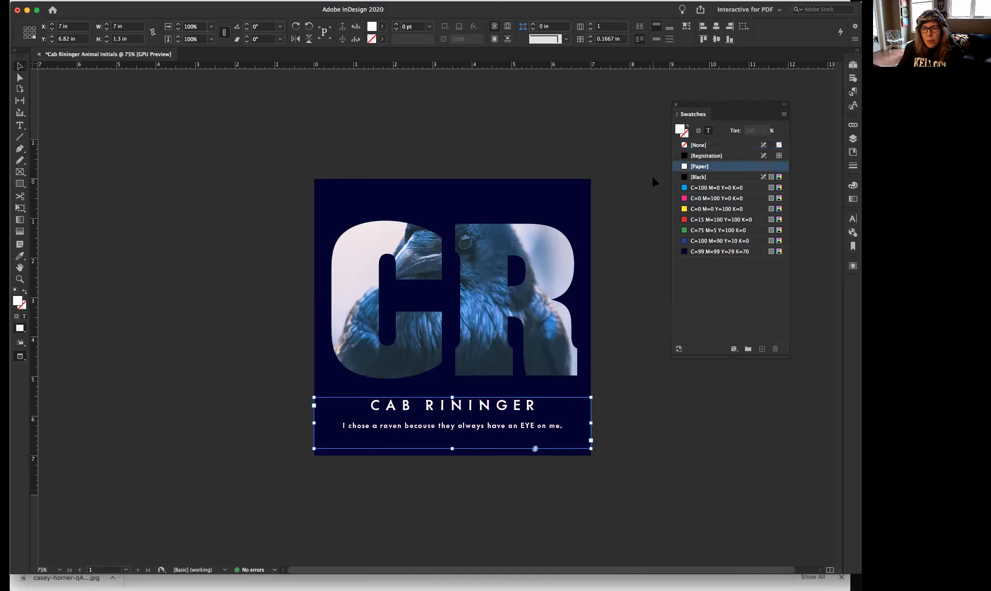
{"action": "left_click", "coordinate": [642, 243]}
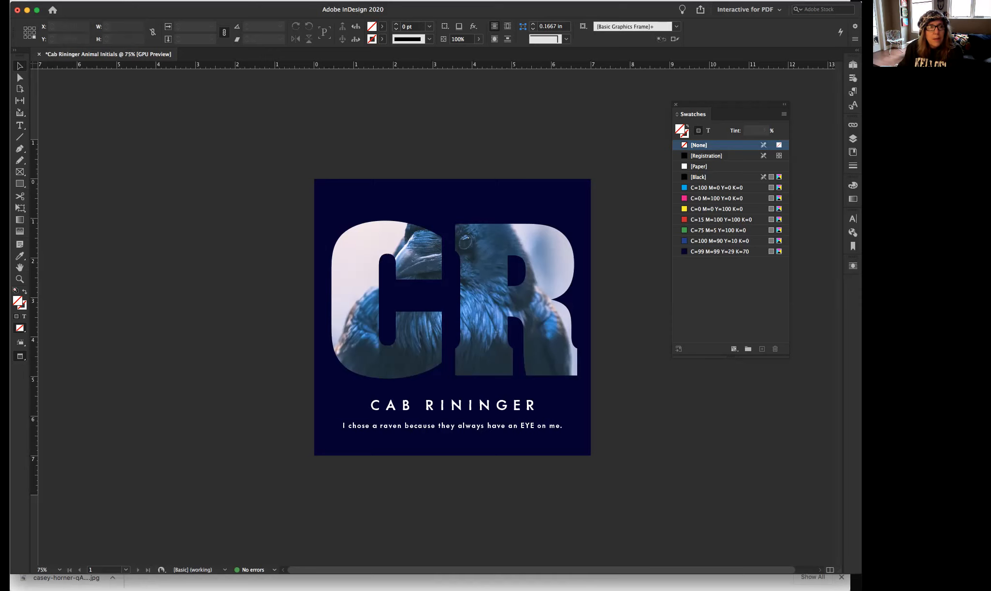
Step: Save the document to the Desktop as an InDesign 2020 document under its suggested file name
{"action": "key", "text": "super+s"}
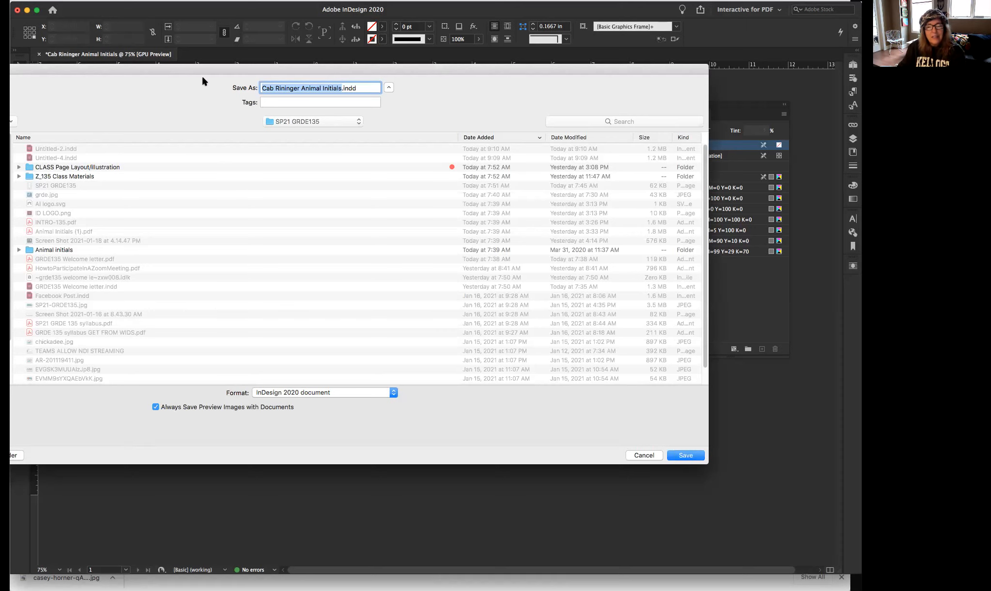
{"action": "left_click", "coordinate": [645, 456]}
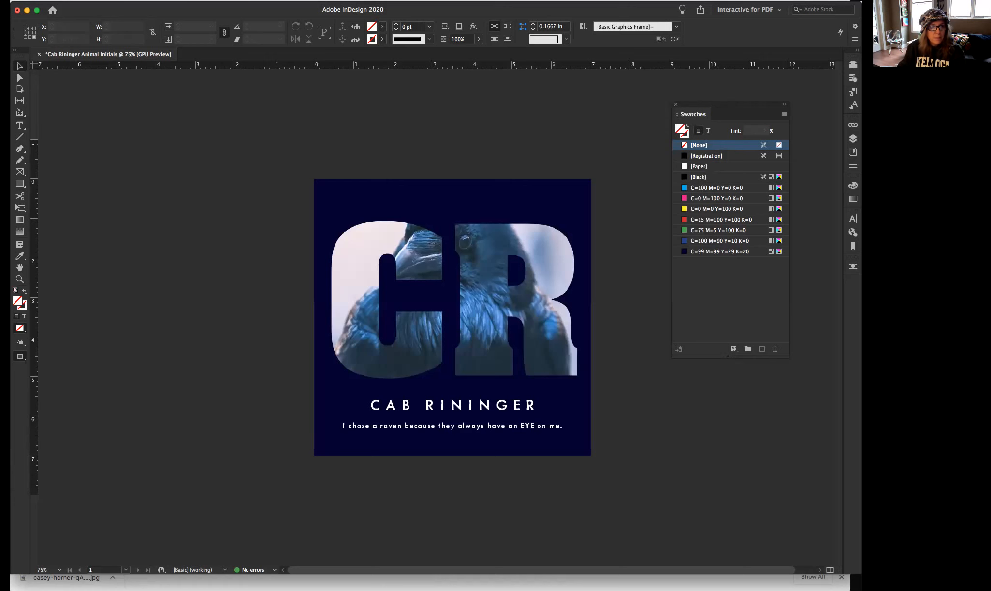
{"action": "key", "text": "super+s"}
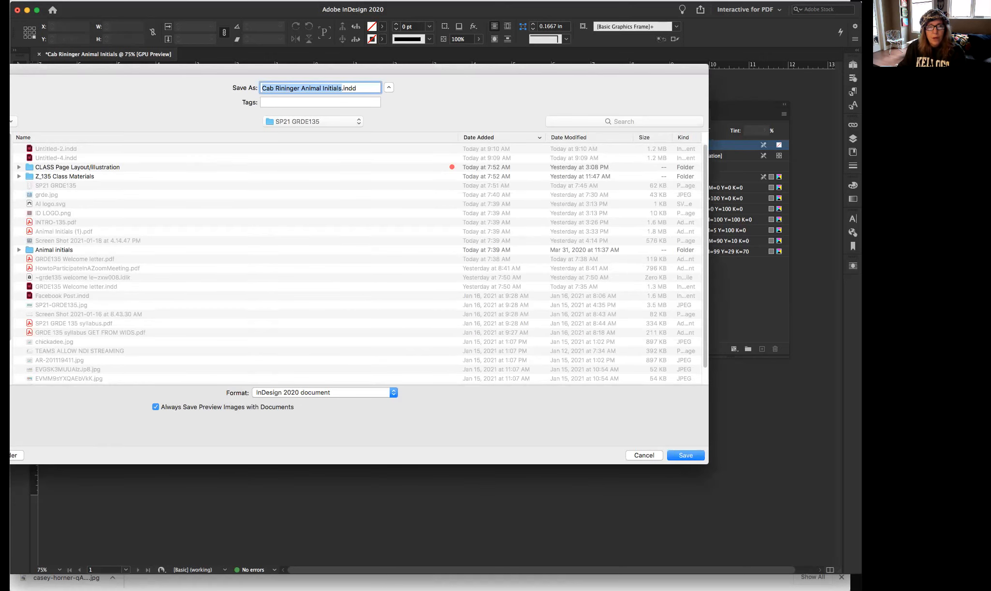
{"action": "key", "text": "super+d"}
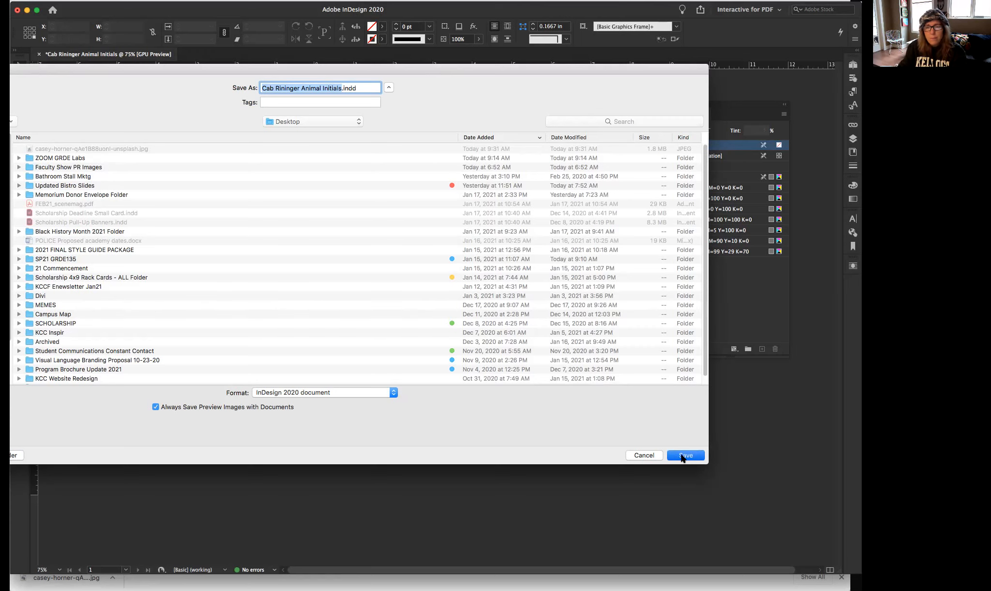
{"action": "left_click", "coordinate": [685, 456]}
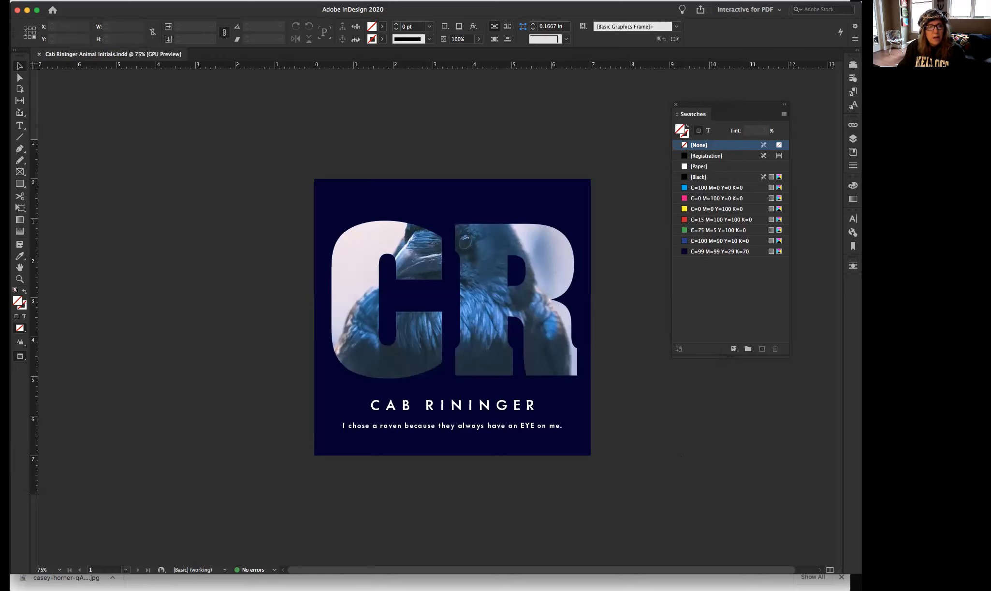
Step: Export the document to the Desktop as an Adobe PDF (Print) file with the [High Quality Print] preset
{"action": "key", "text": "super+e"}
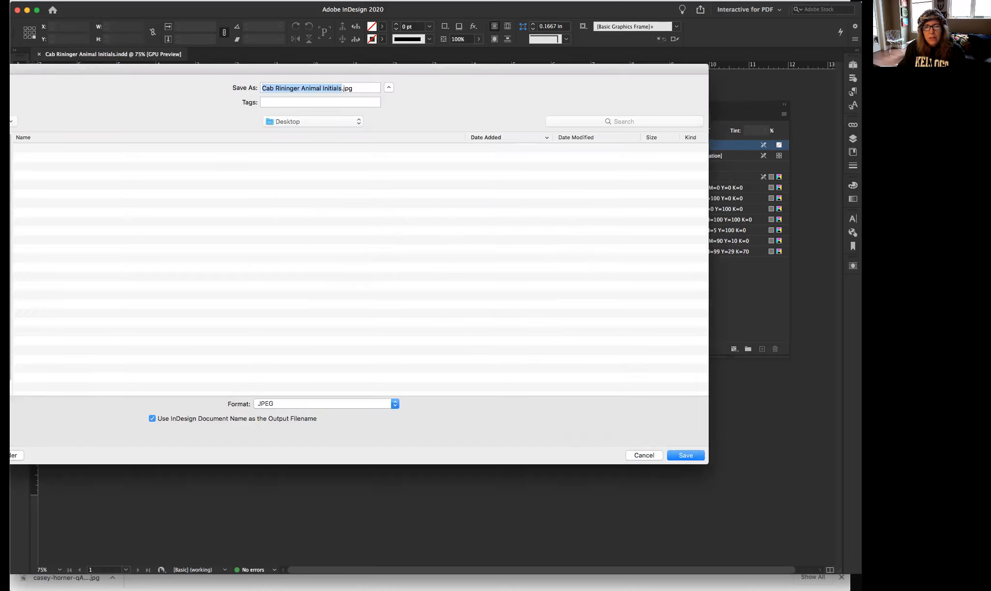
{"action": "left_click", "coordinate": [363, 403]}
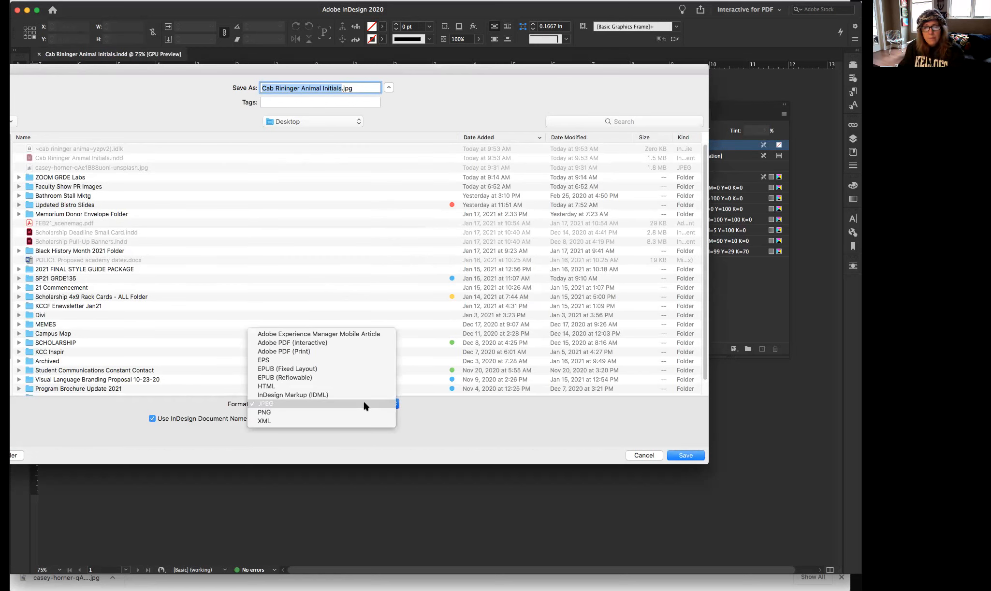
{"action": "left_click_drag", "start_coordinate": [364, 66], "coordinate": [429, 73]}
{"action": "left_click", "coordinate": [464, 407]}
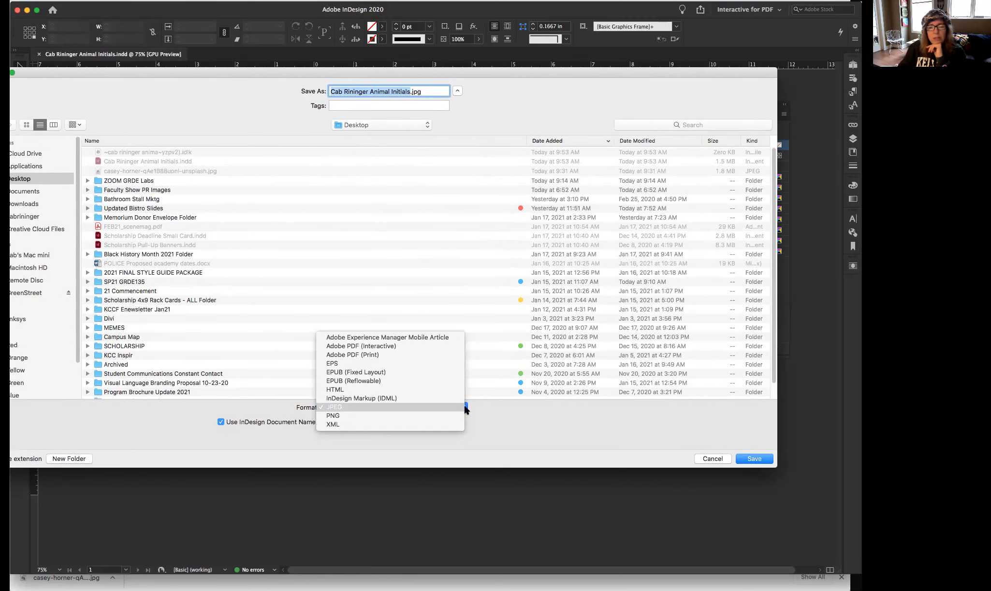
{"action": "left_click", "coordinate": [492, 422]}
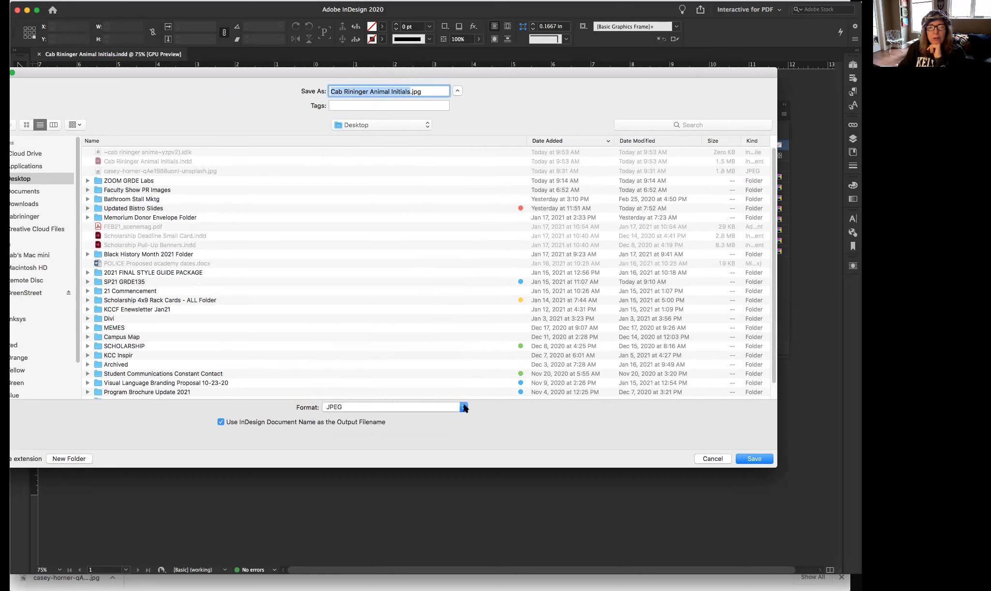
{"action": "left_click", "coordinate": [463, 407]}
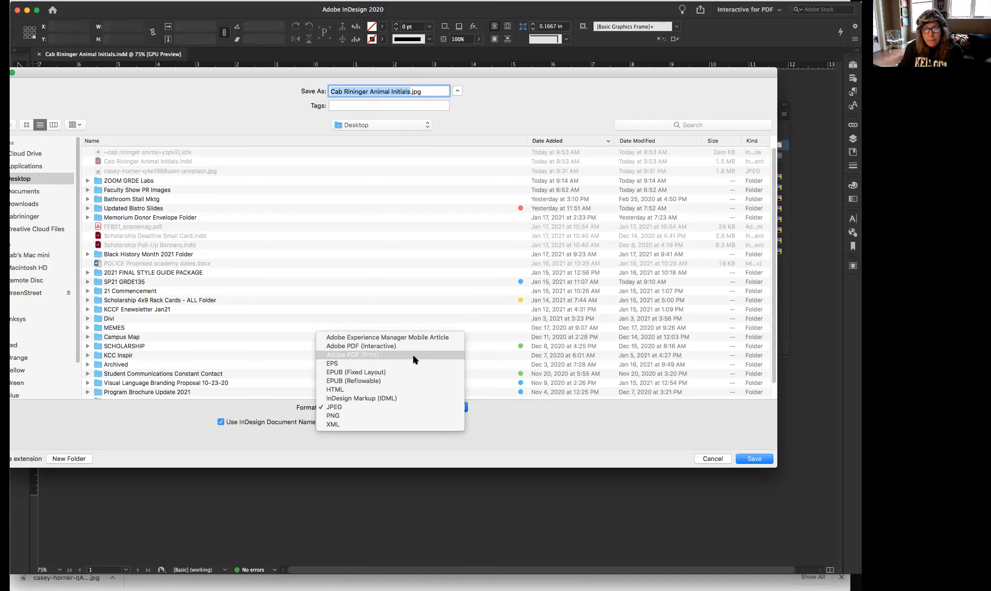
{"action": "scroll", "coordinate": [366, 357], "scroll_direction": "up", "scroll_amount": 1}
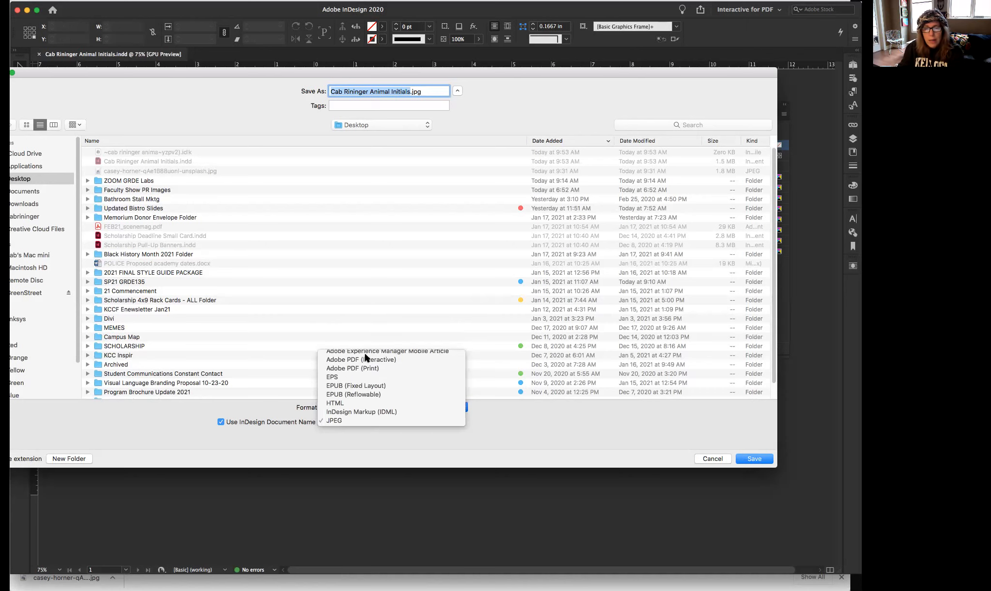
{"action": "left_click", "coordinate": [364, 355]}
{"action": "left_click", "coordinate": [756, 459]}
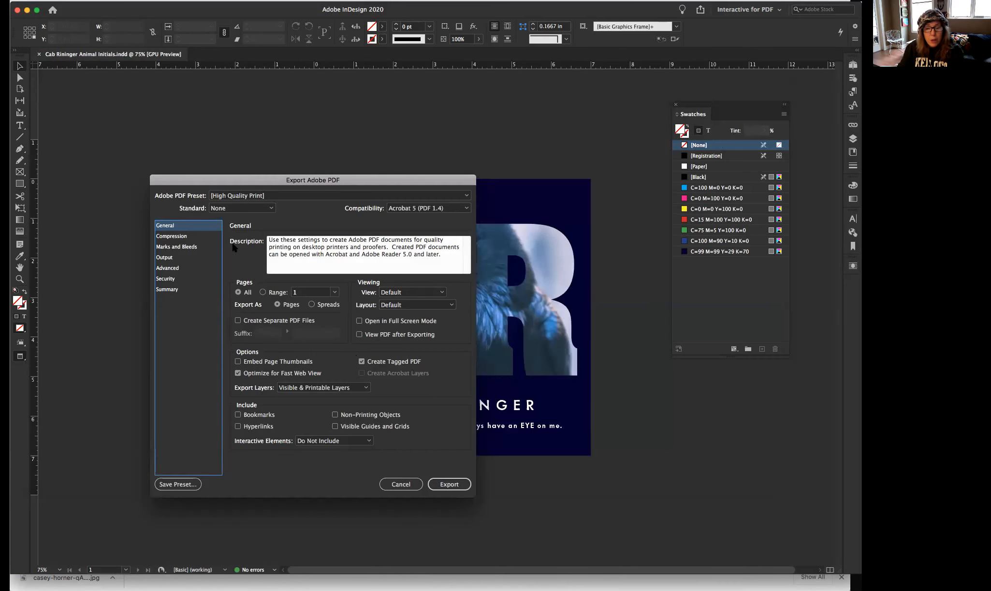
{"action": "left_click_drag", "start_coordinate": [229, 181], "coordinate": [214, 151]}
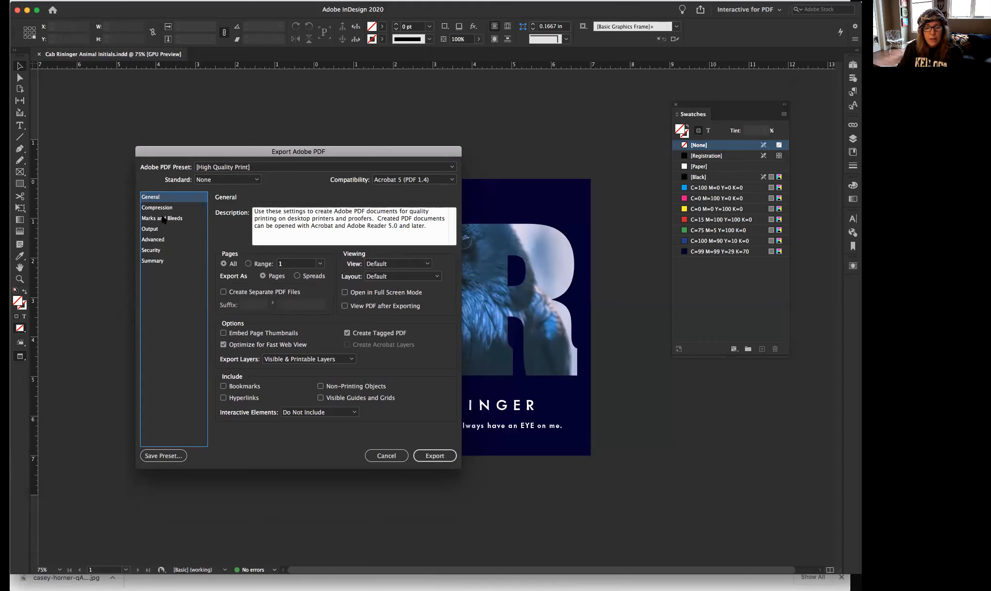
{"action": "left_click", "coordinate": [441, 455]}
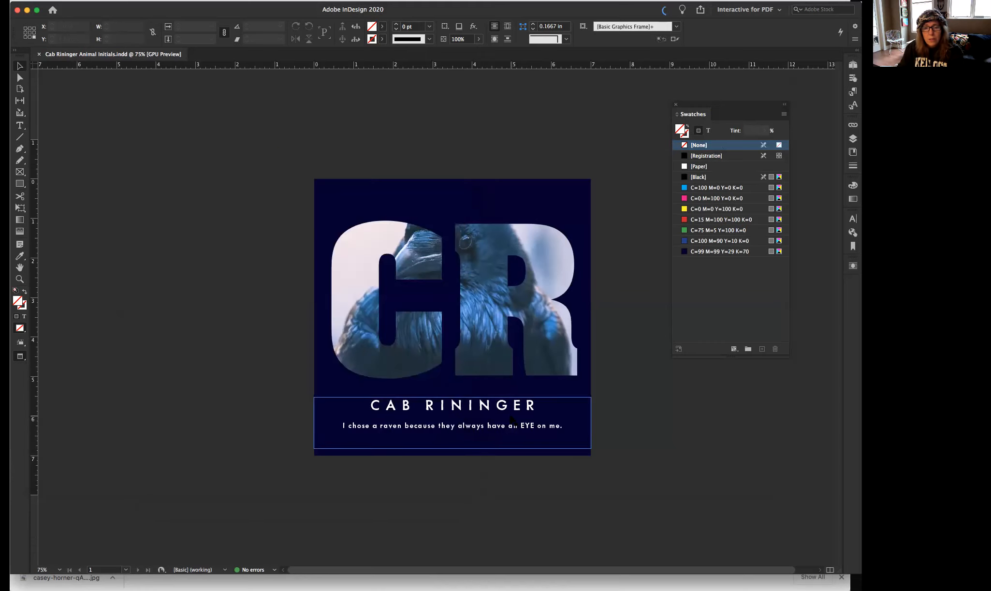